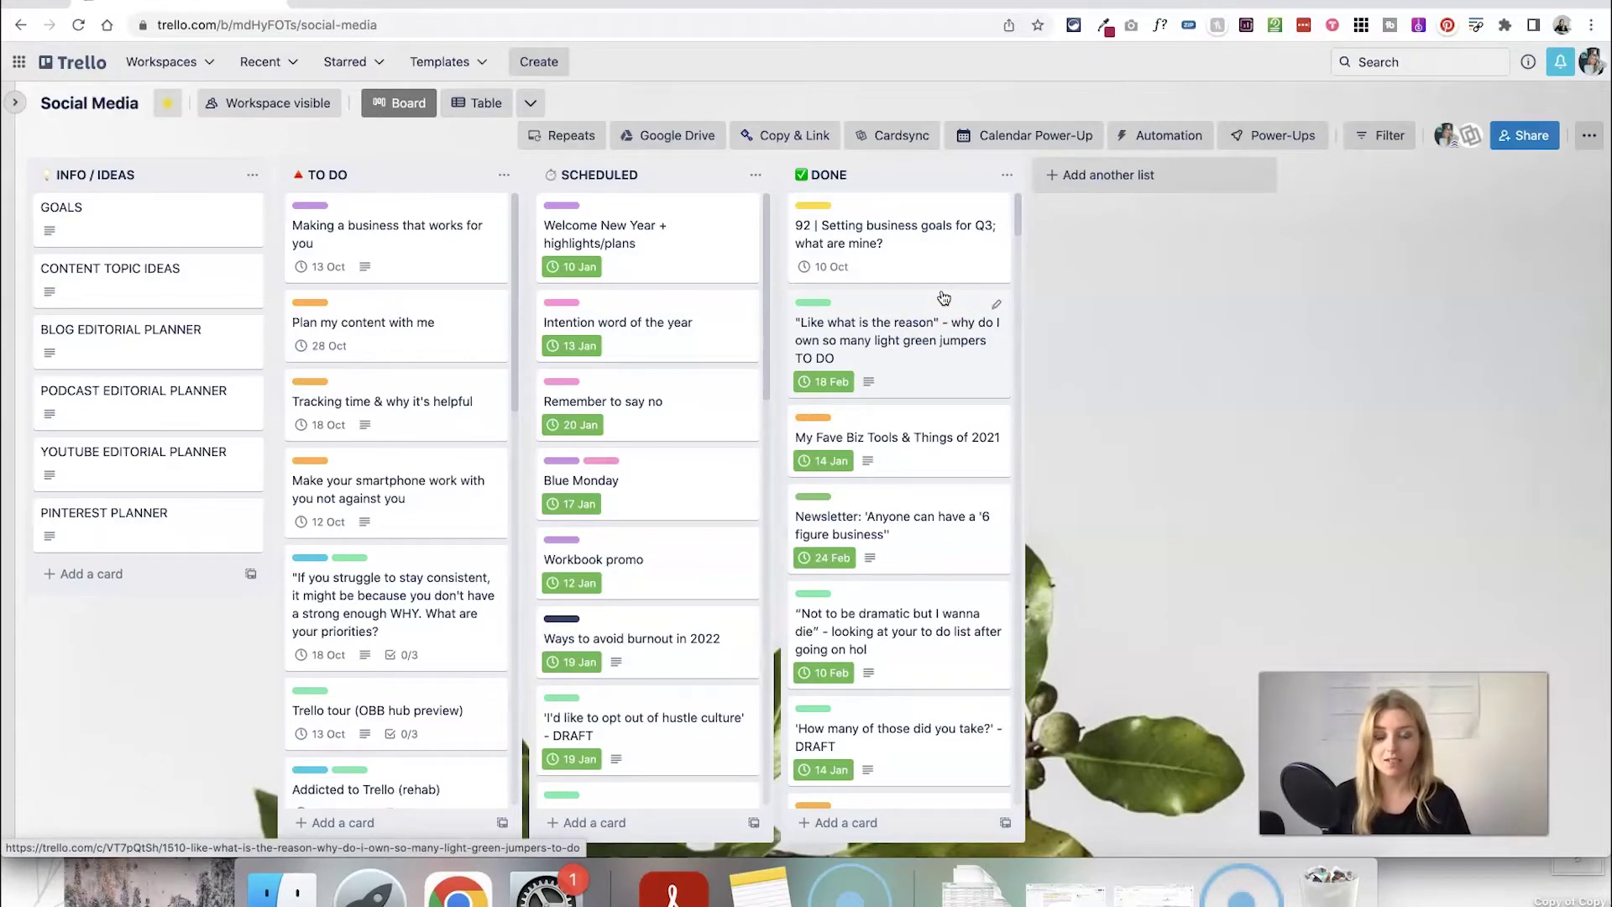
{"action": "left_click", "coordinate": [1038, 145]}
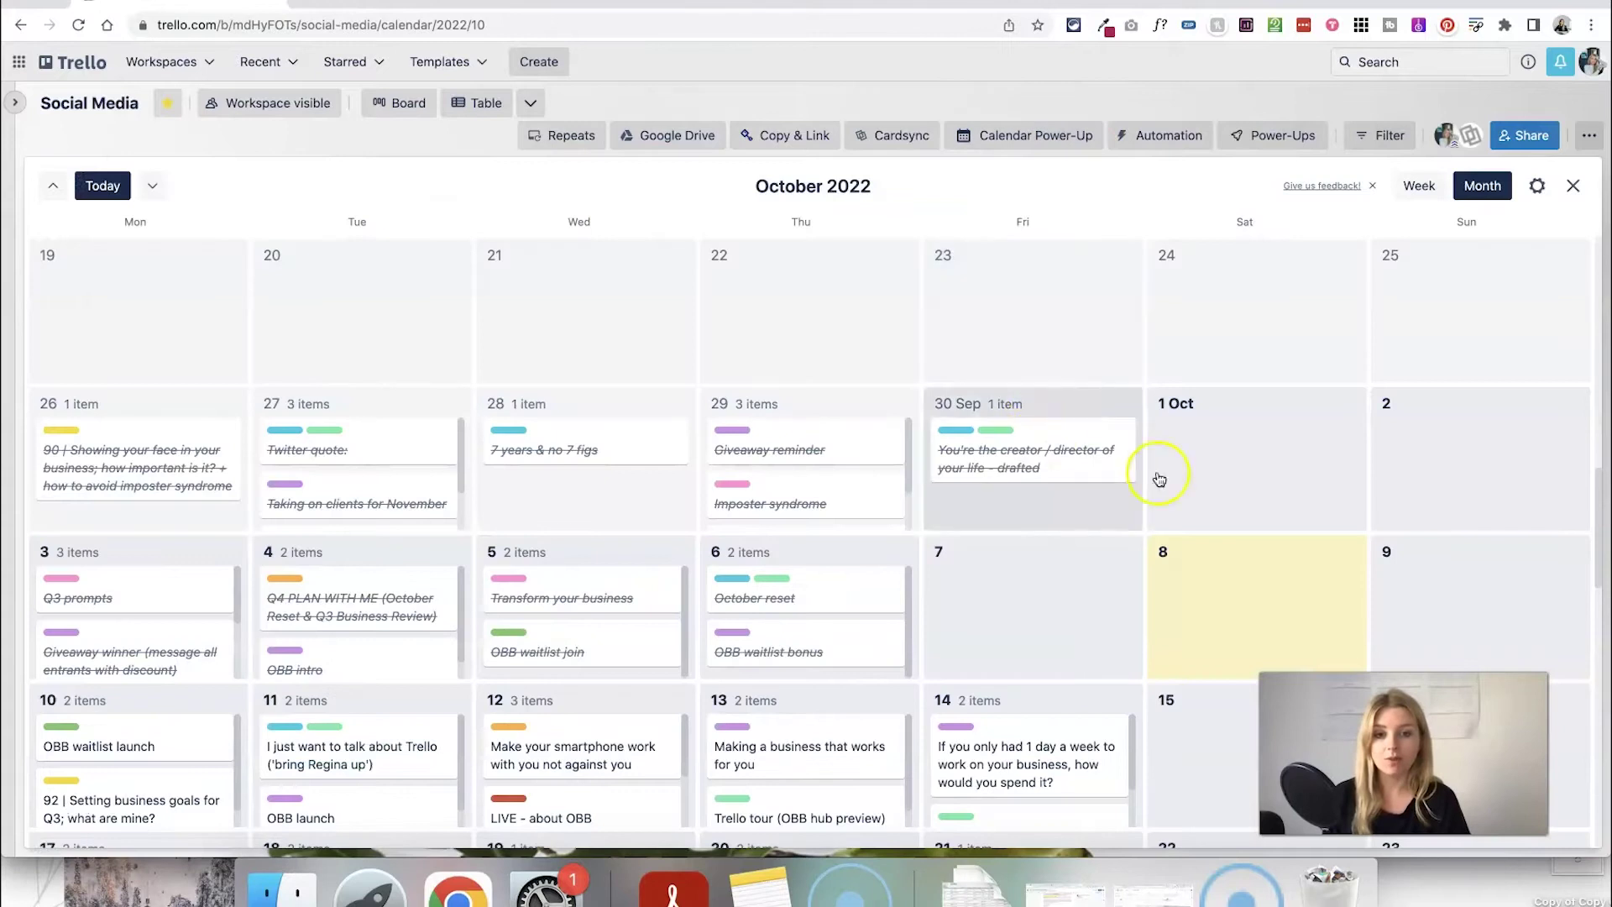
{"action": "scroll", "coordinate": [1244, 496], "scroll_direction": "down", "scroll_amount": 2}
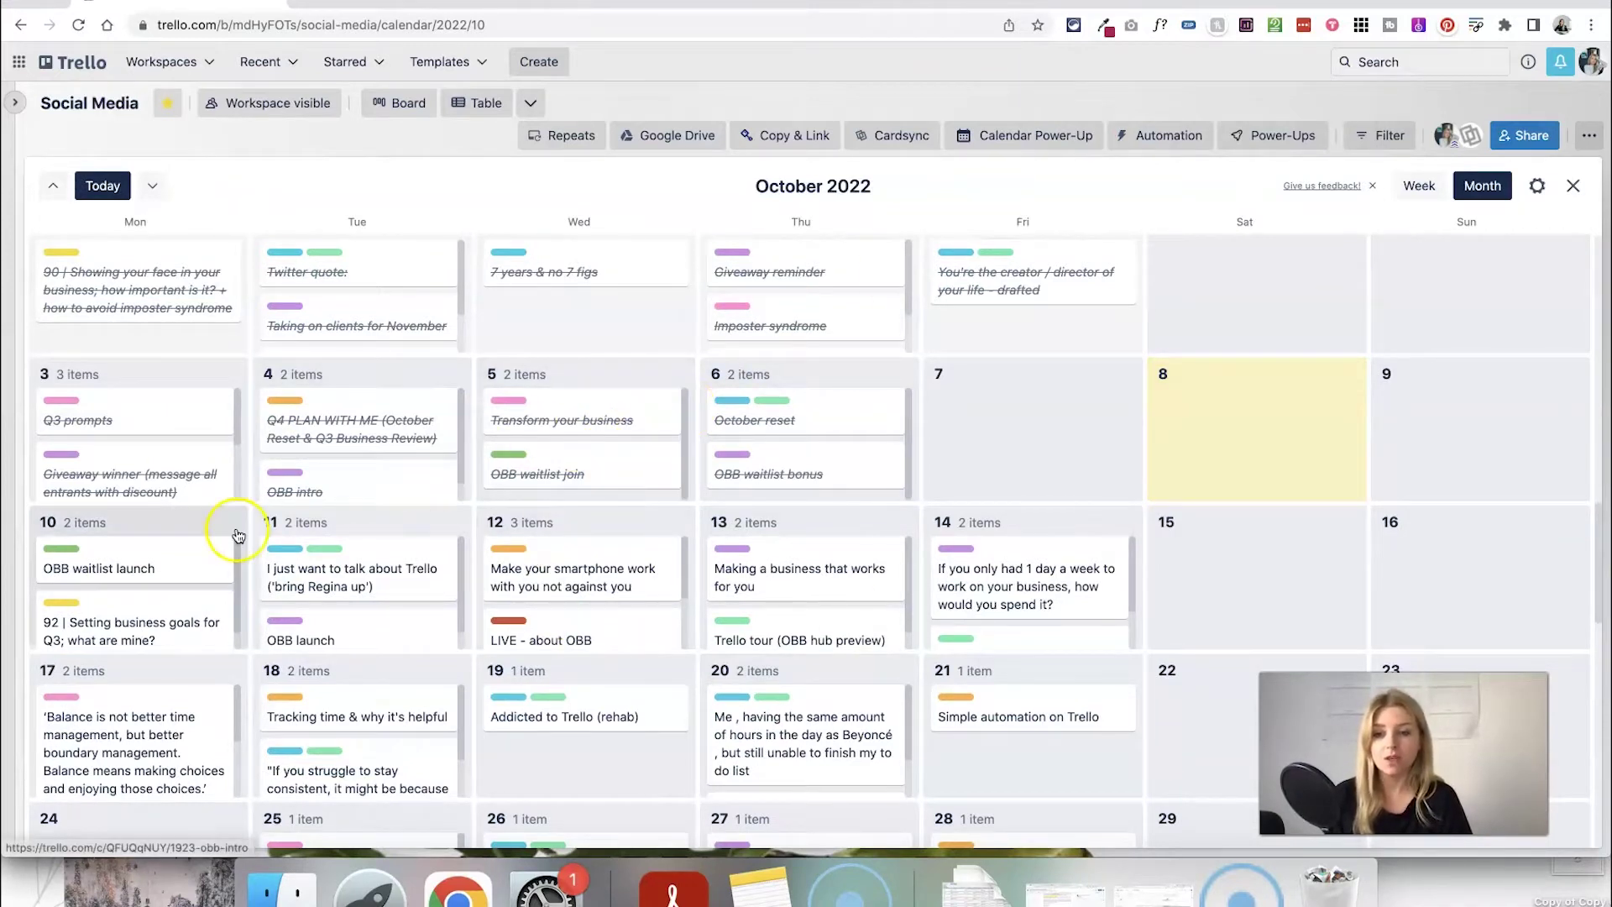
{"action": "scroll", "coordinate": [234, 529], "scroll_direction": "down", "scroll_amount": 1}
{"action": "scroll", "coordinate": [290, 454], "scroll_direction": "down", "scroll_amount": 1}
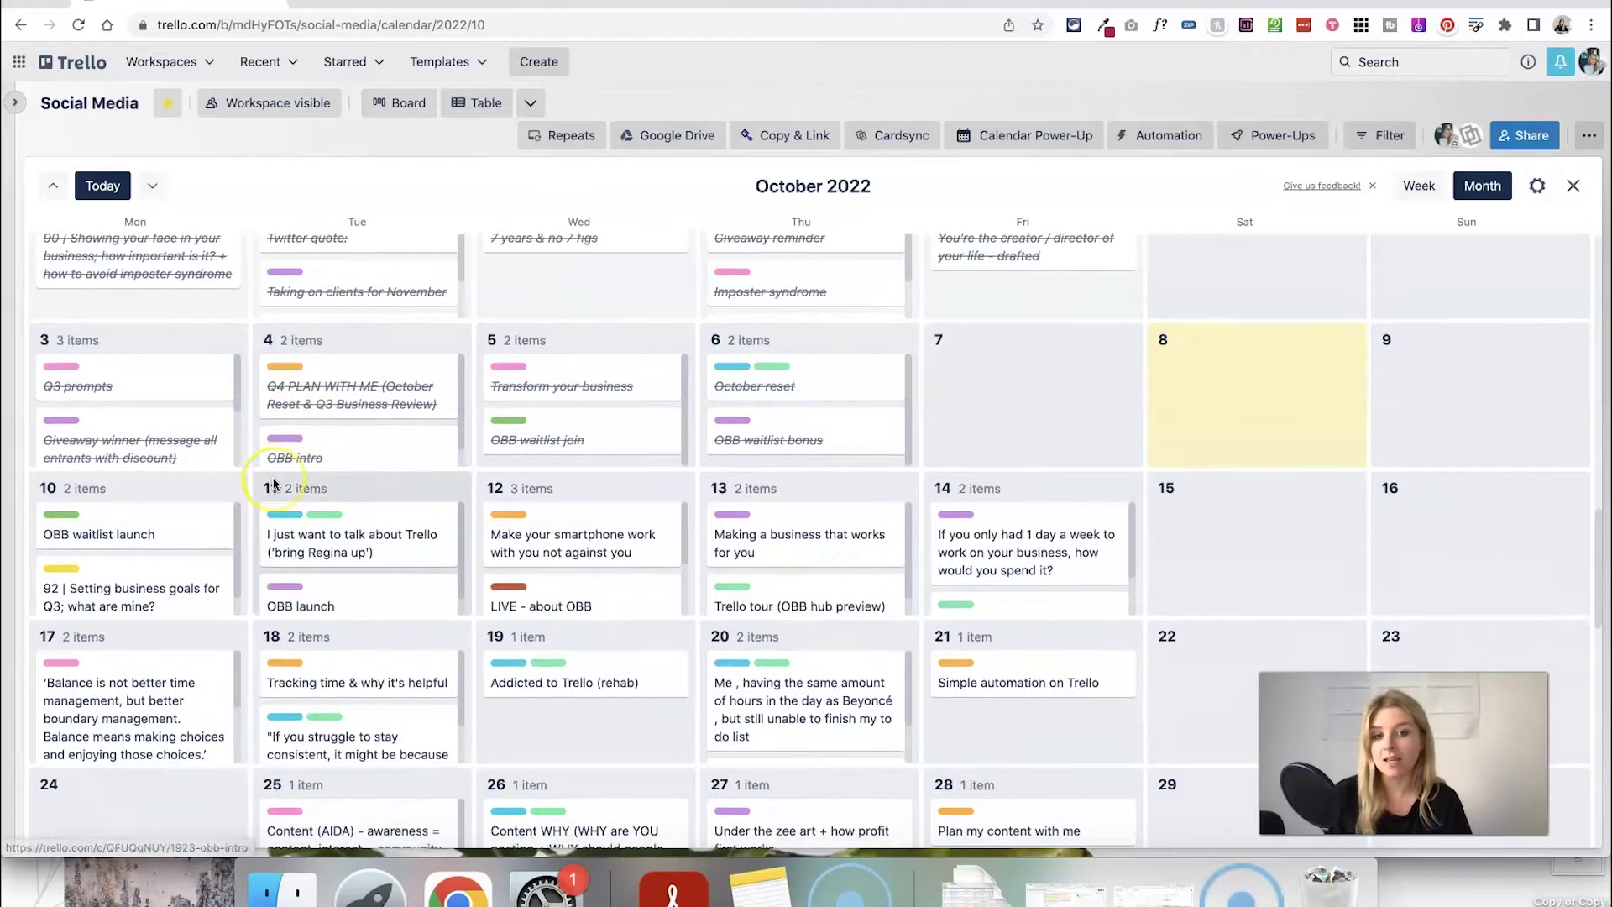
{"action": "left_click", "coordinate": [134, 568]}
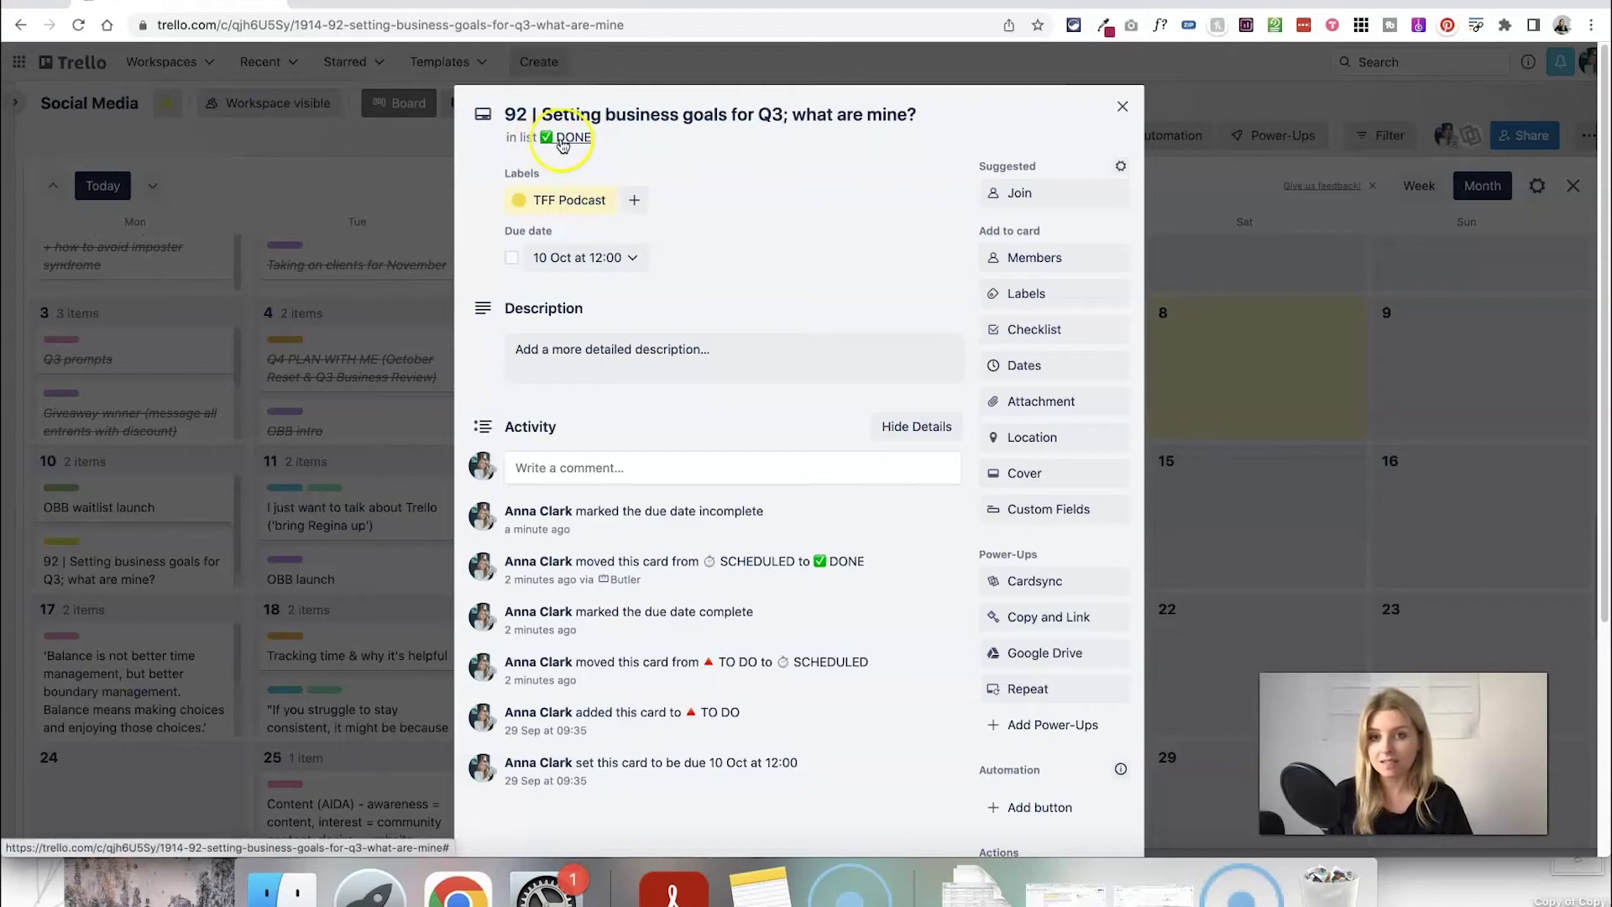
{"action": "left_click", "coordinate": [1123, 107]}
{"action": "left_click", "coordinate": [338, 517]}
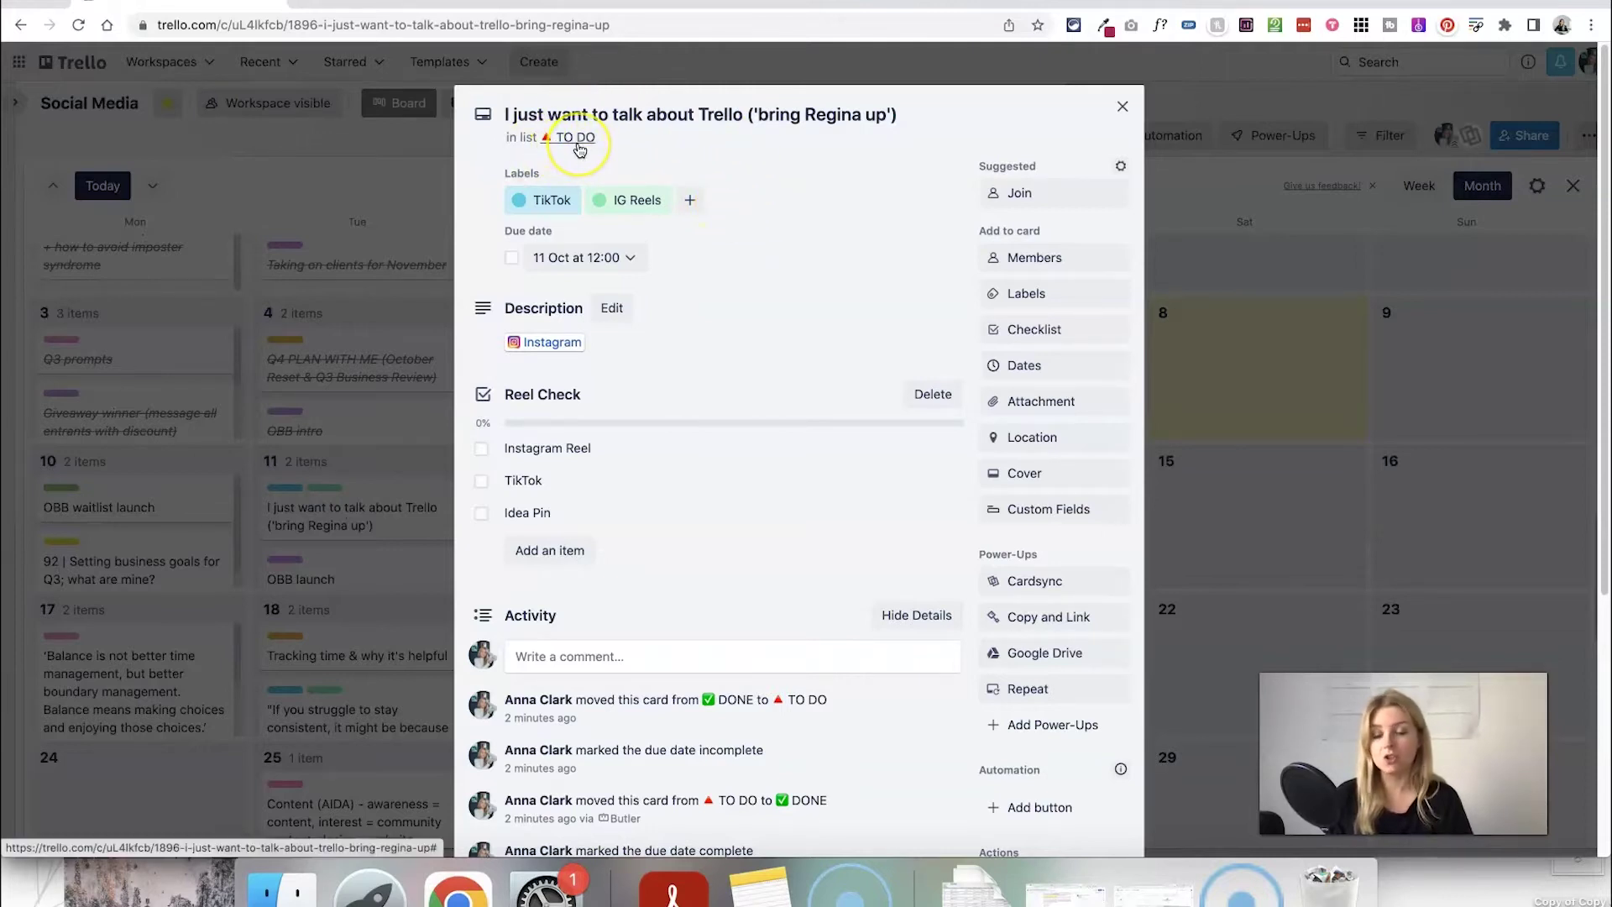
{"action": "left_click", "coordinate": [1123, 106]}
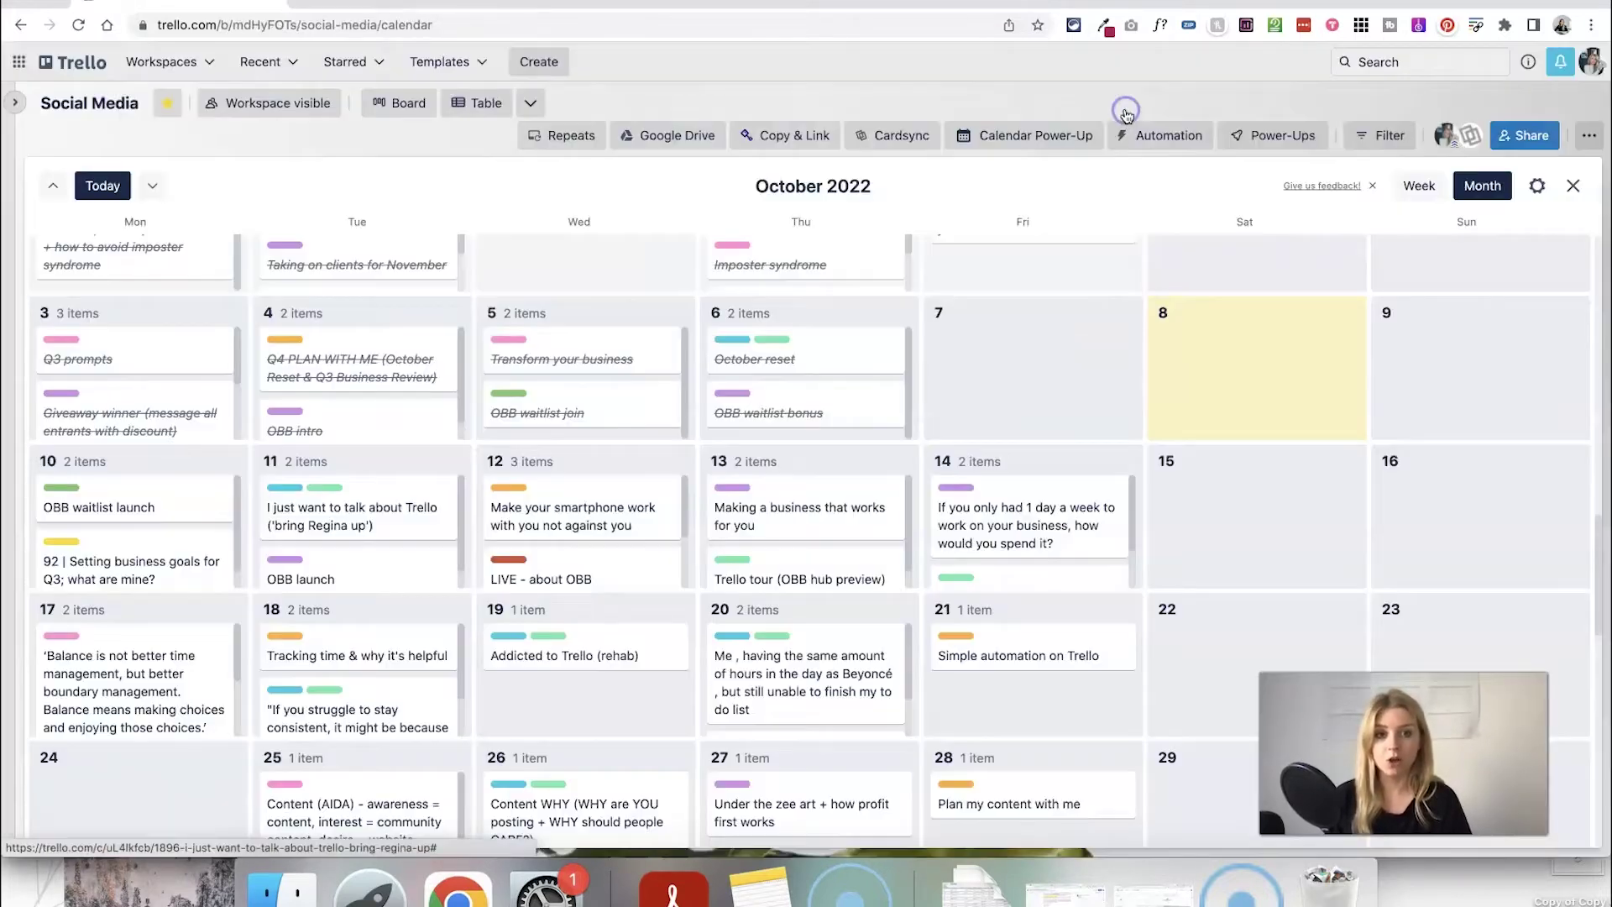
{"action": "left_click", "coordinate": [1029, 139]}
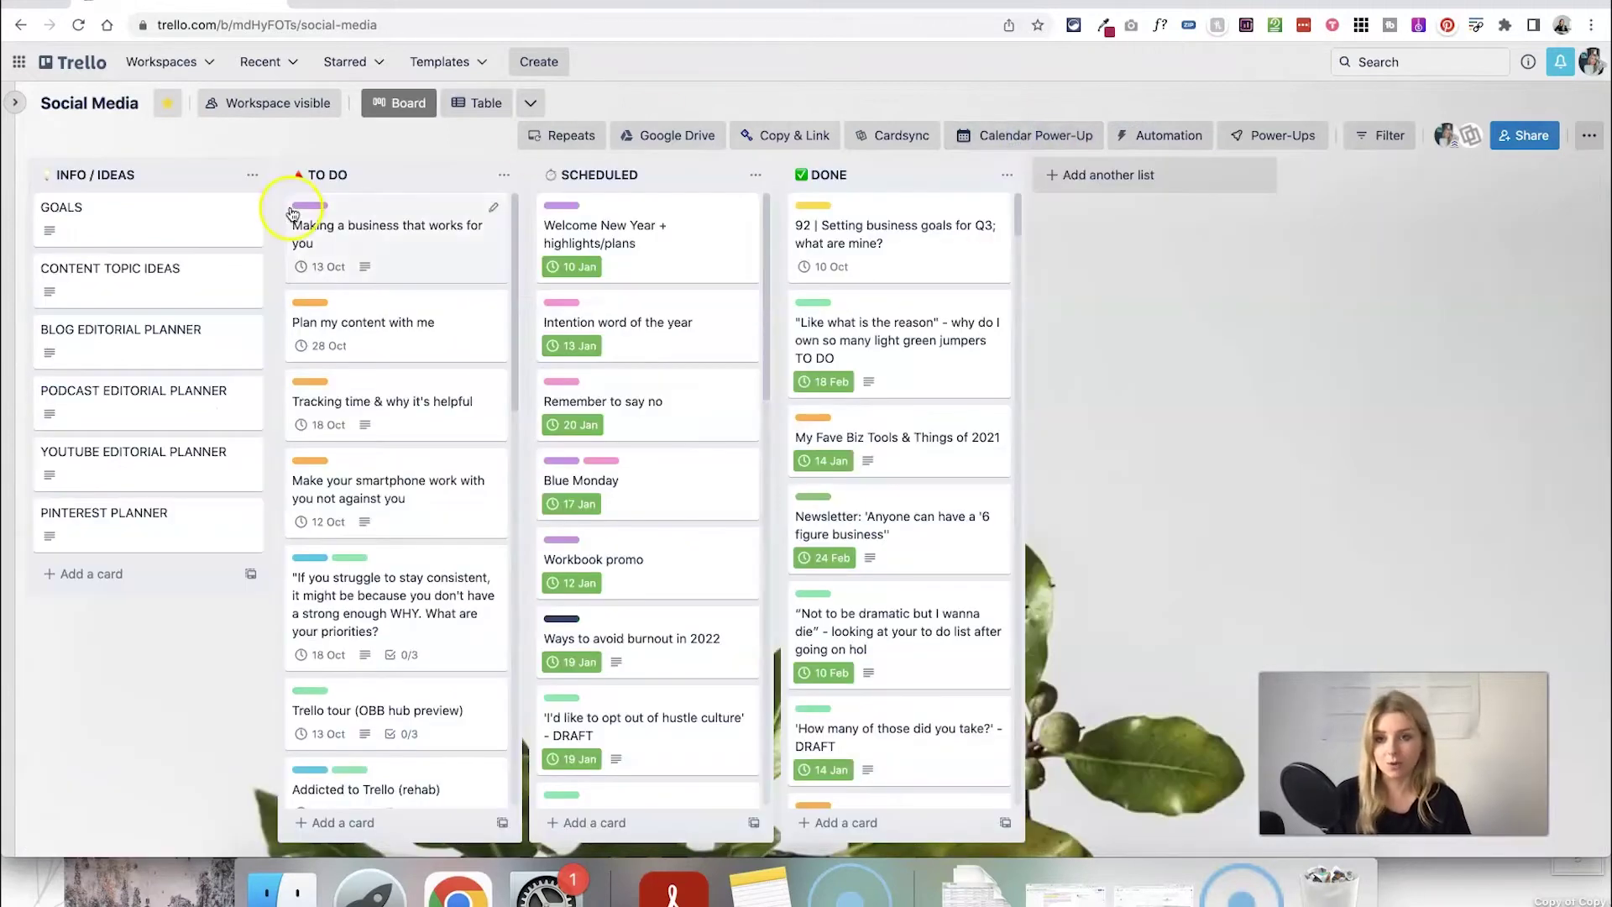
In the calendar view, mark the 11 Oct 'talk about Trello' card's due date complete
{"action": "left_click", "coordinate": [990, 141]}
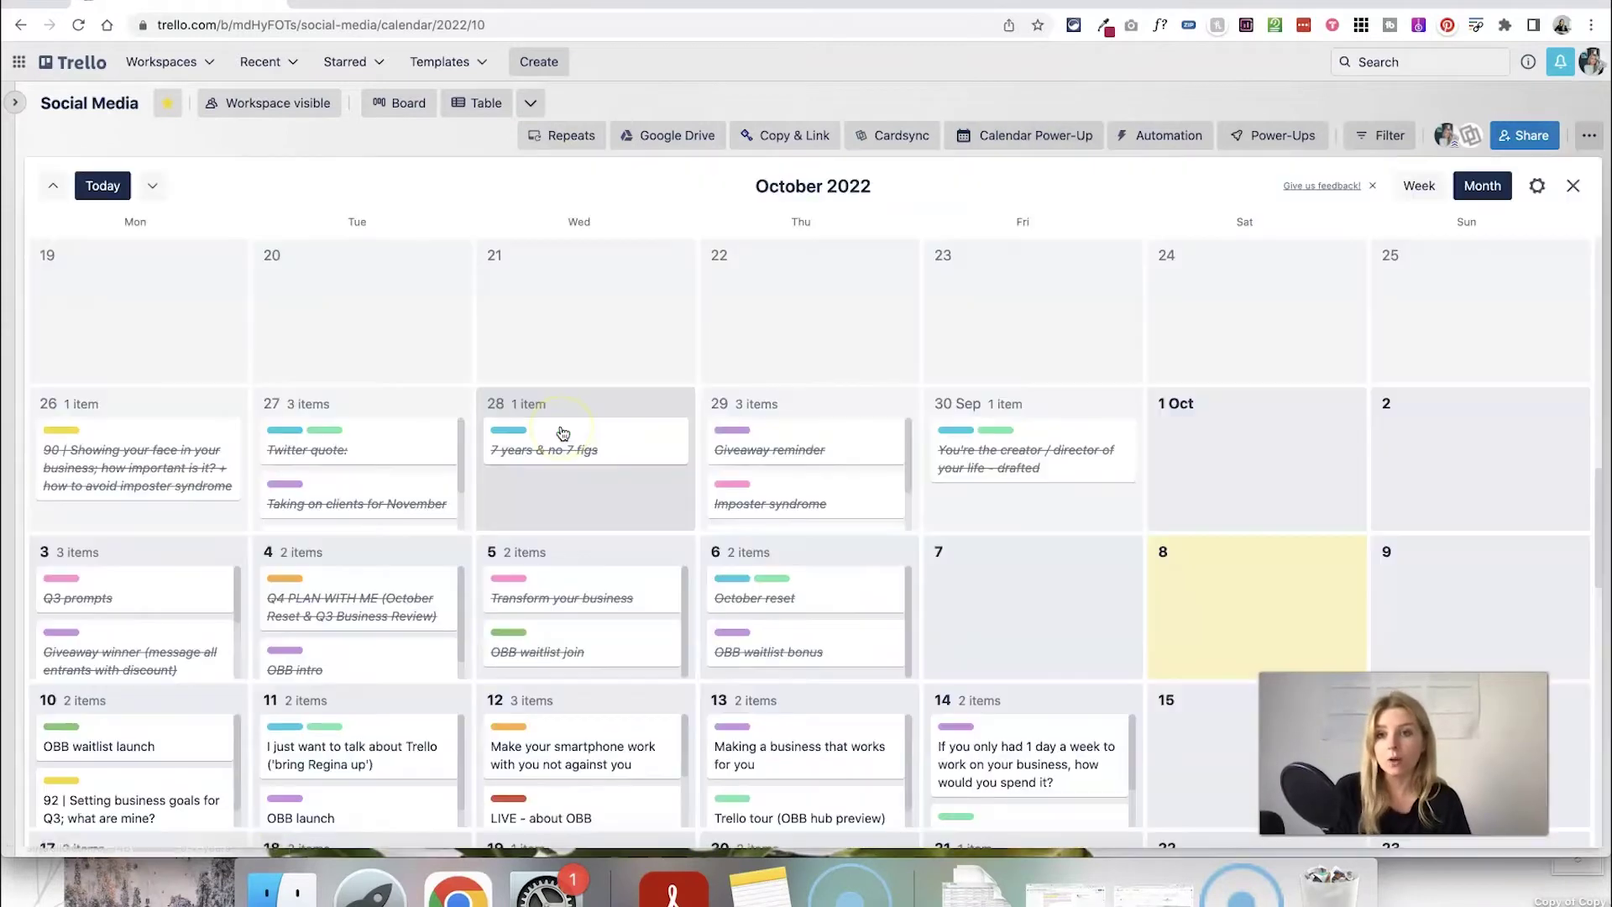
{"action": "left_click", "coordinate": [332, 546]}
{"action": "left_click", "coordinate": [359, 747]}
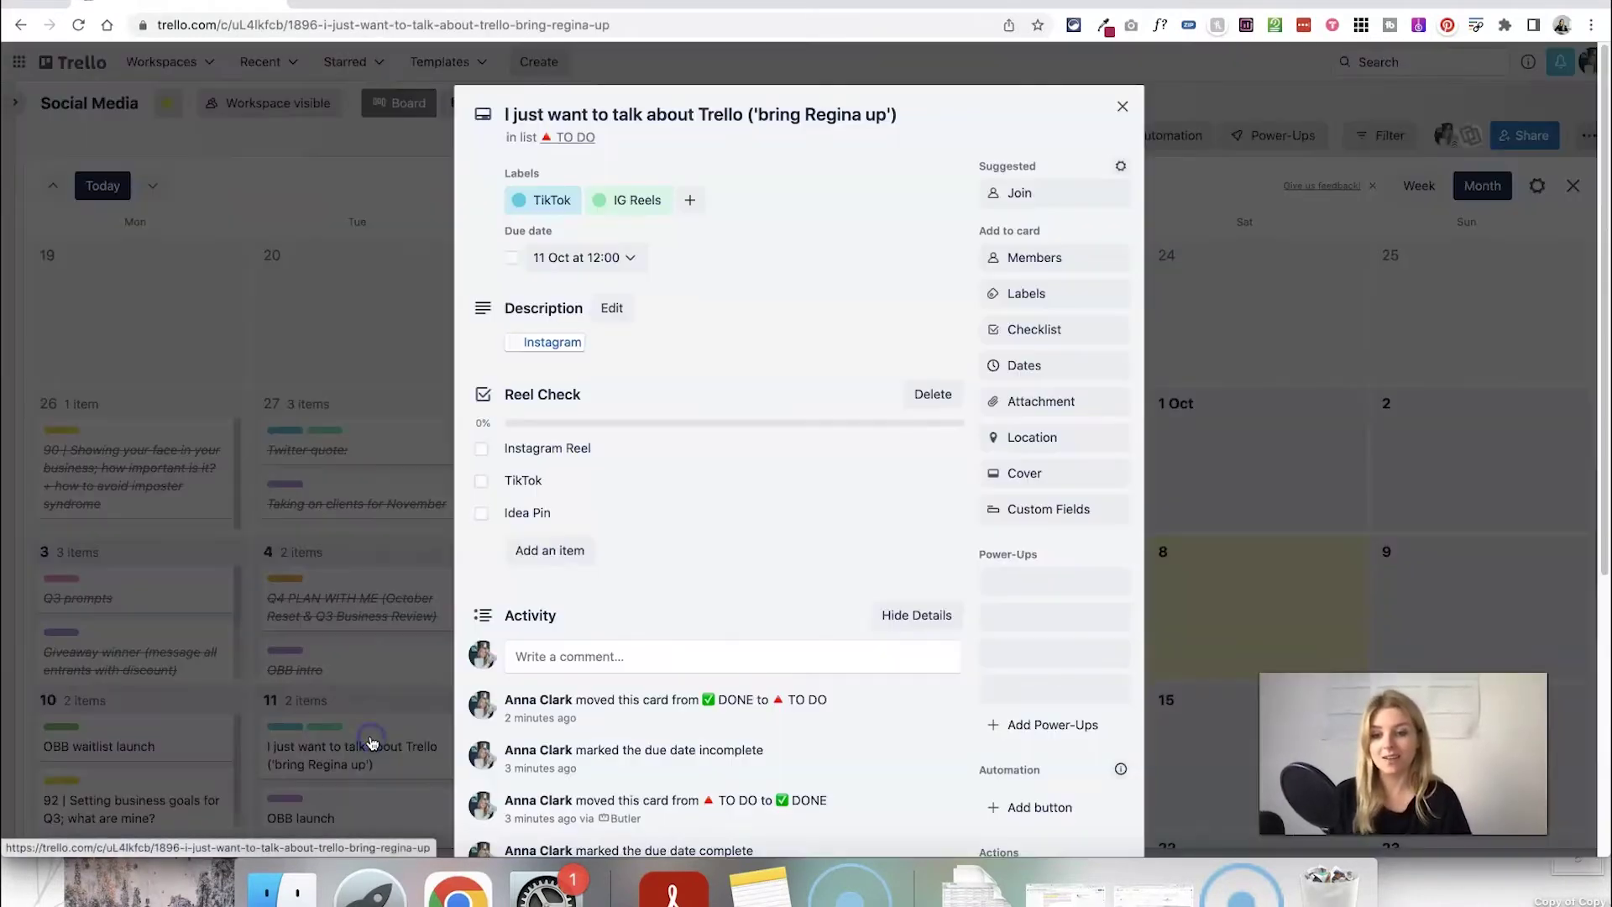
{"action": "left_click", "coordinate": [514, 260]}
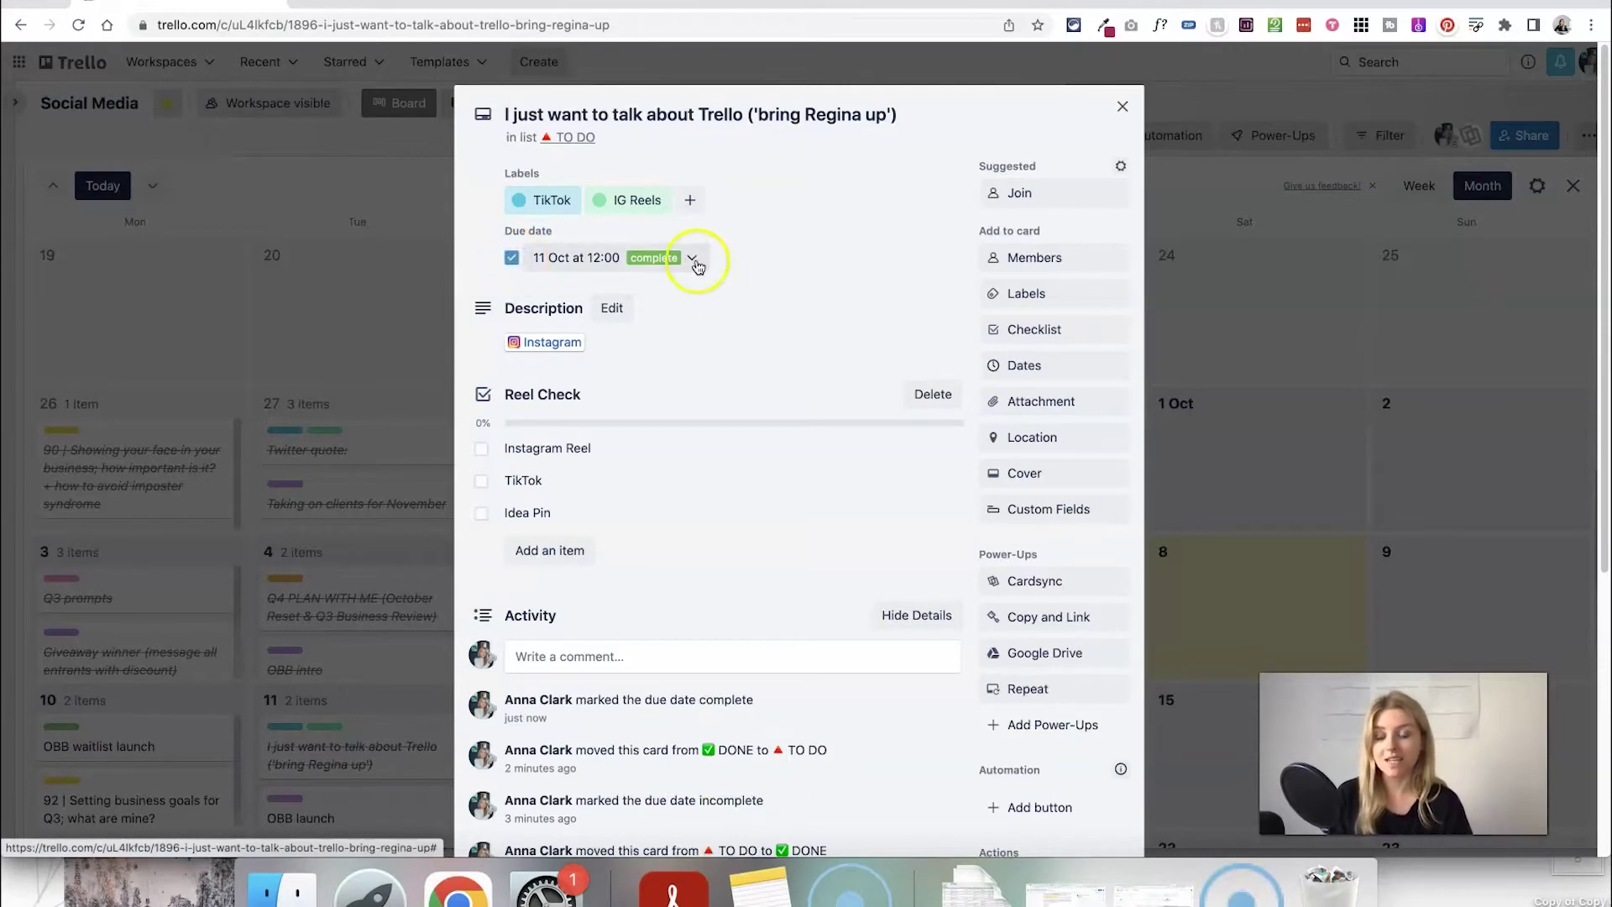
{"action": "scroll", "coordinate": [705, 306], "scroll_direction": "down", "scroll_amount": 1}
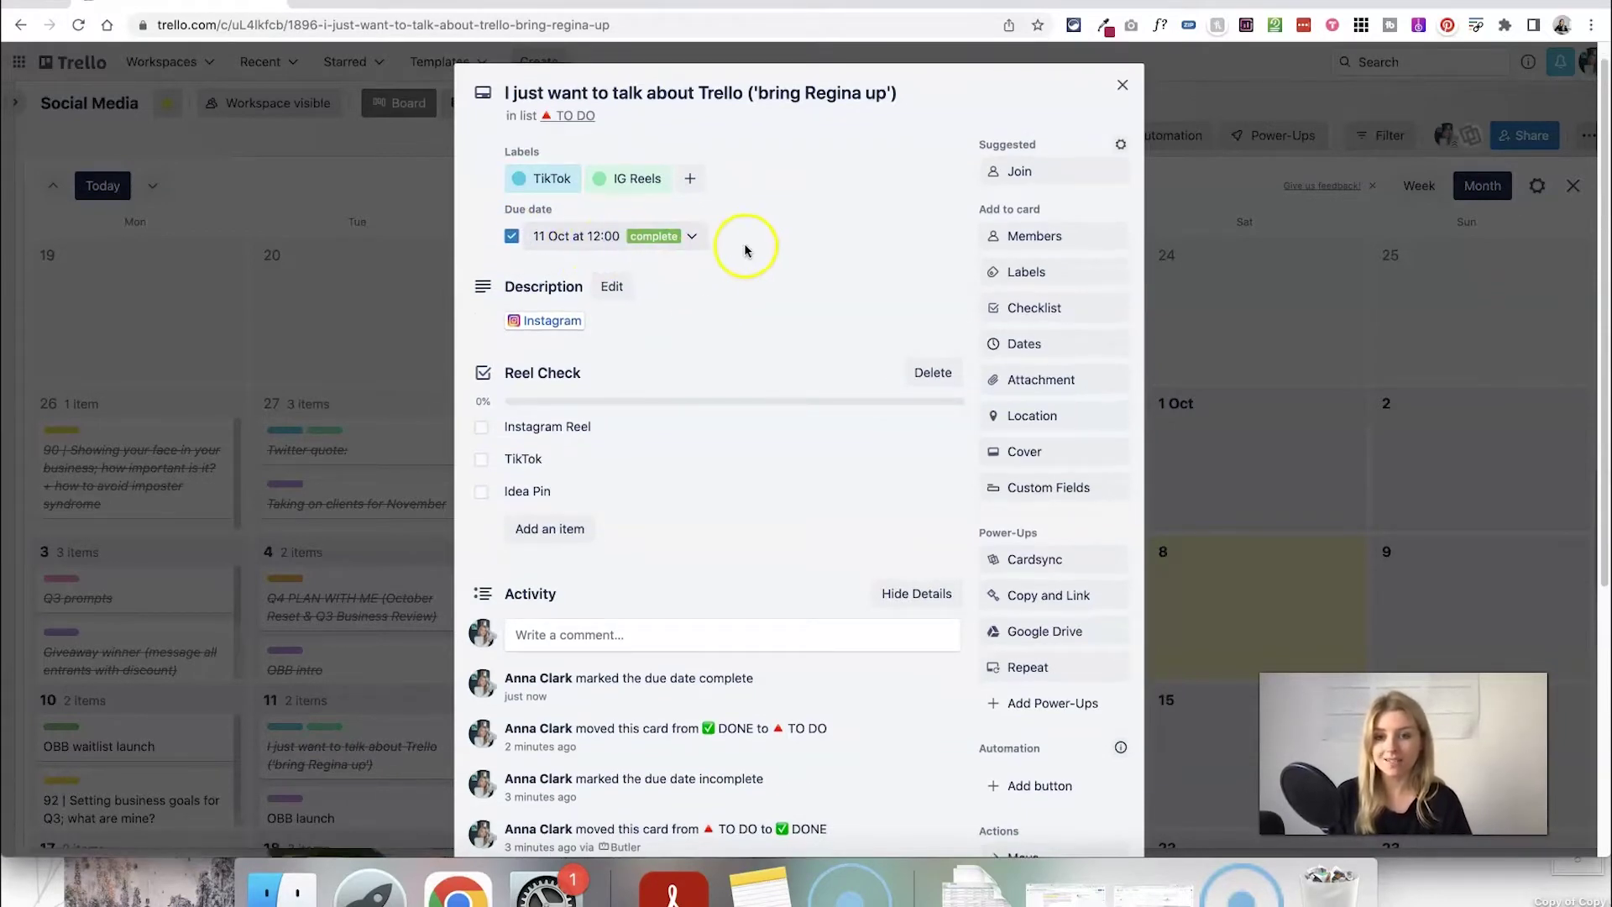
{"action": "left_click", "coordinate": [1123, 85]}
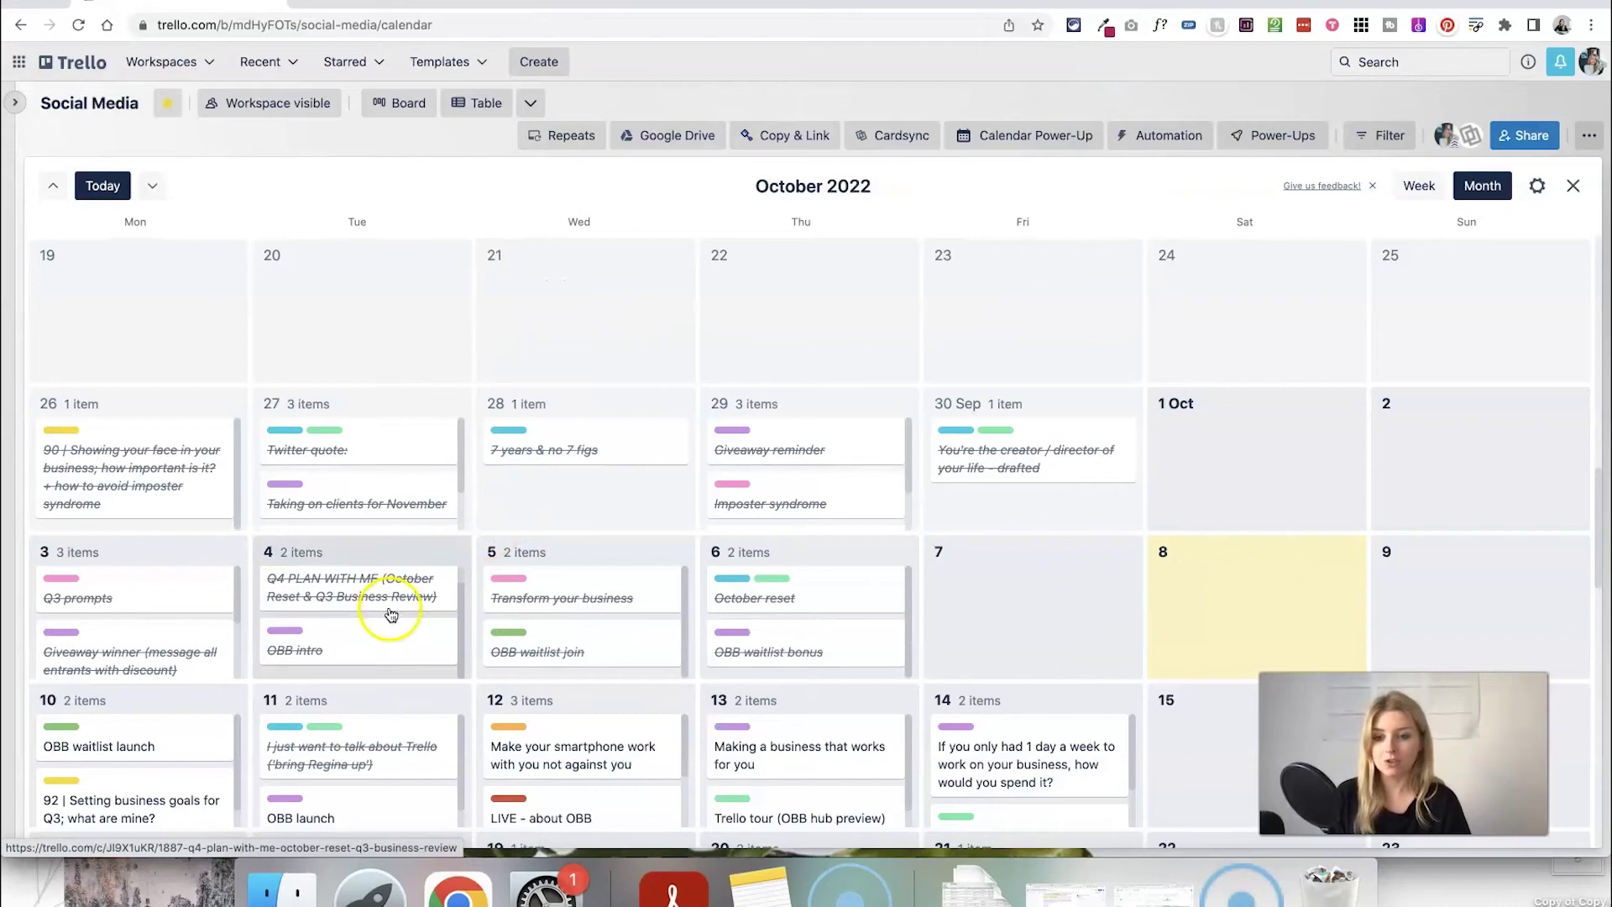
{"action": "scroll", "coordinate": [504, 682], "scroll_direction": "down", "scroll_amount": 3}
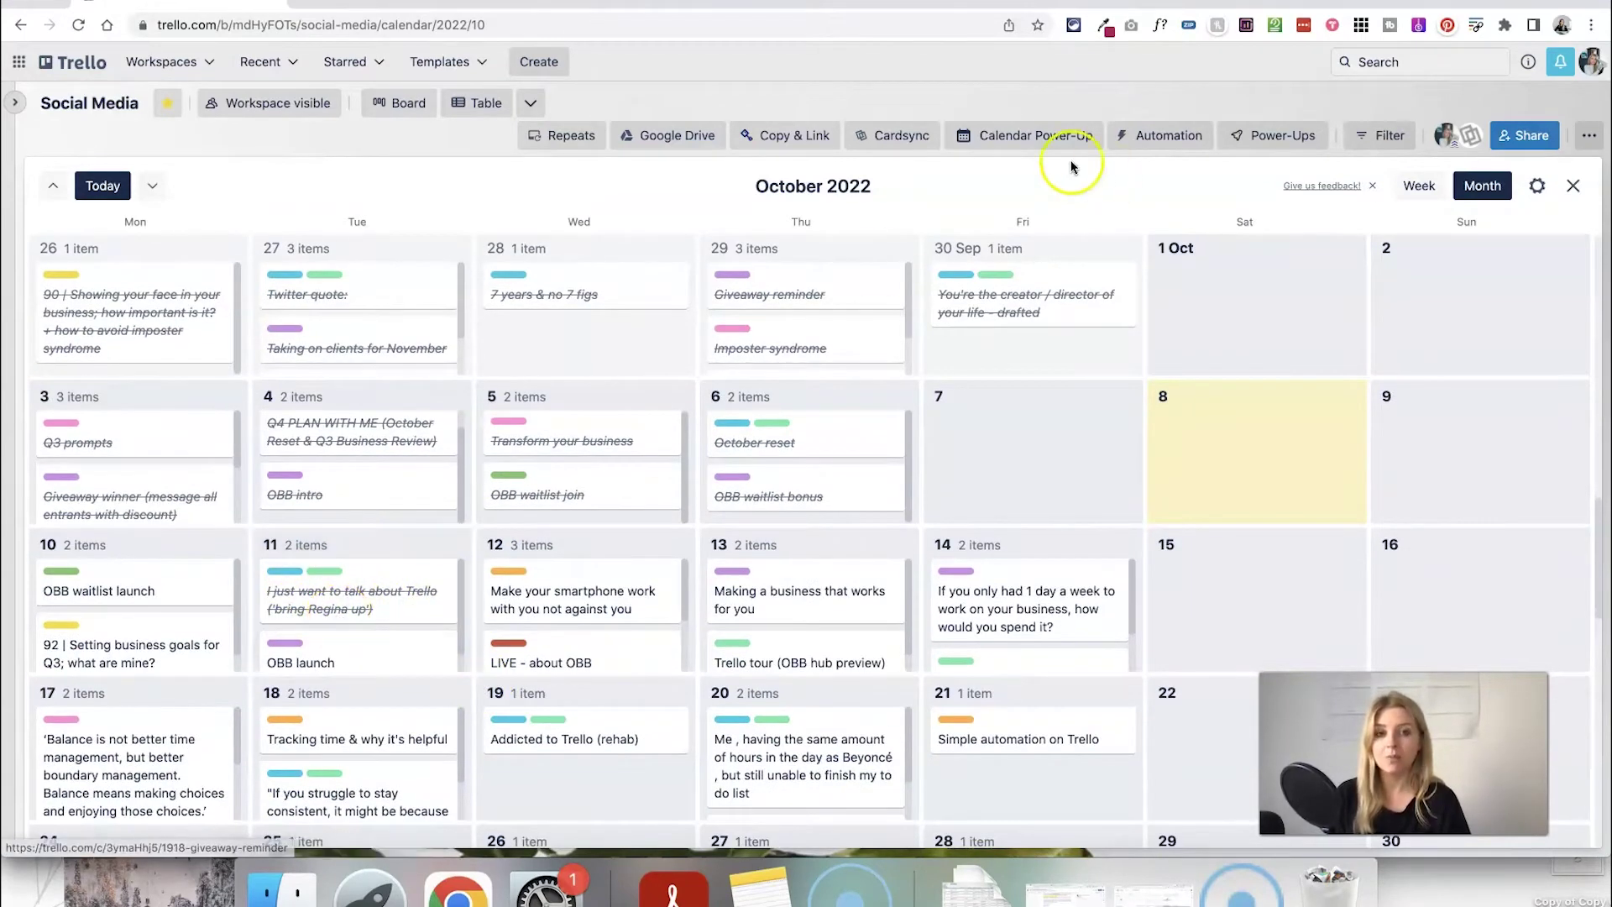
Back on the board lists, find the completed 11 Oct Trello card in TO DO and try dragging it
{"action": "left_click", "coordinate": [1033, 143]}
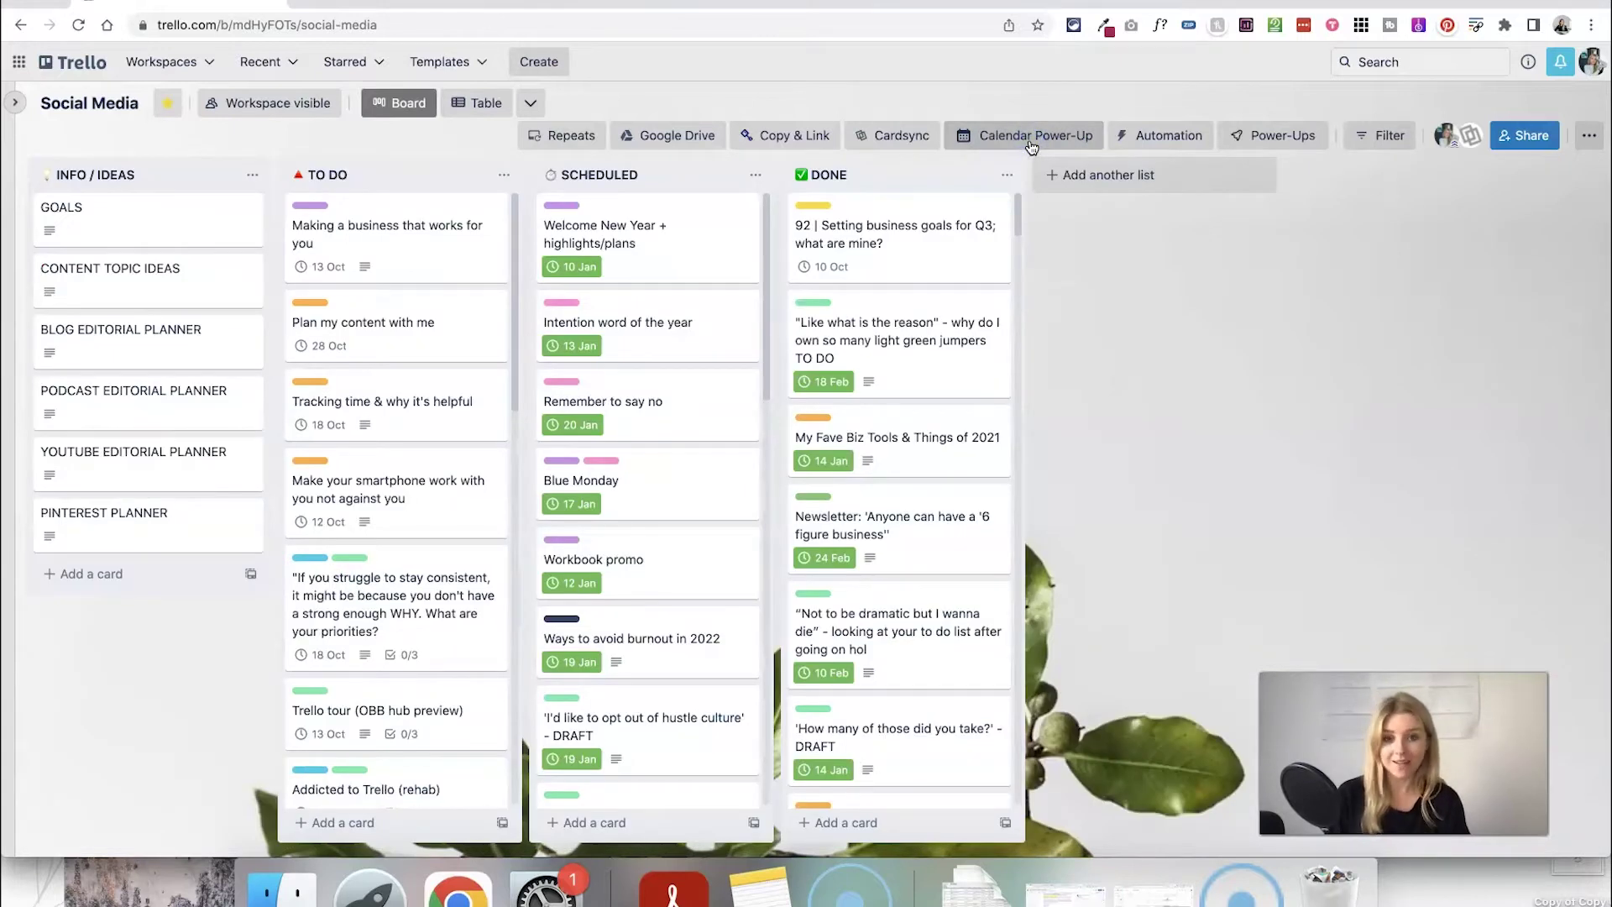
{"action": "scroll", "coordinate": [442, 446], "scroll_direction": "down", "scroll_amount": 2}
{"action": "scroll", "coordinate": [450, 452], "scroll_direction": "up", "scroll_amount": 1}
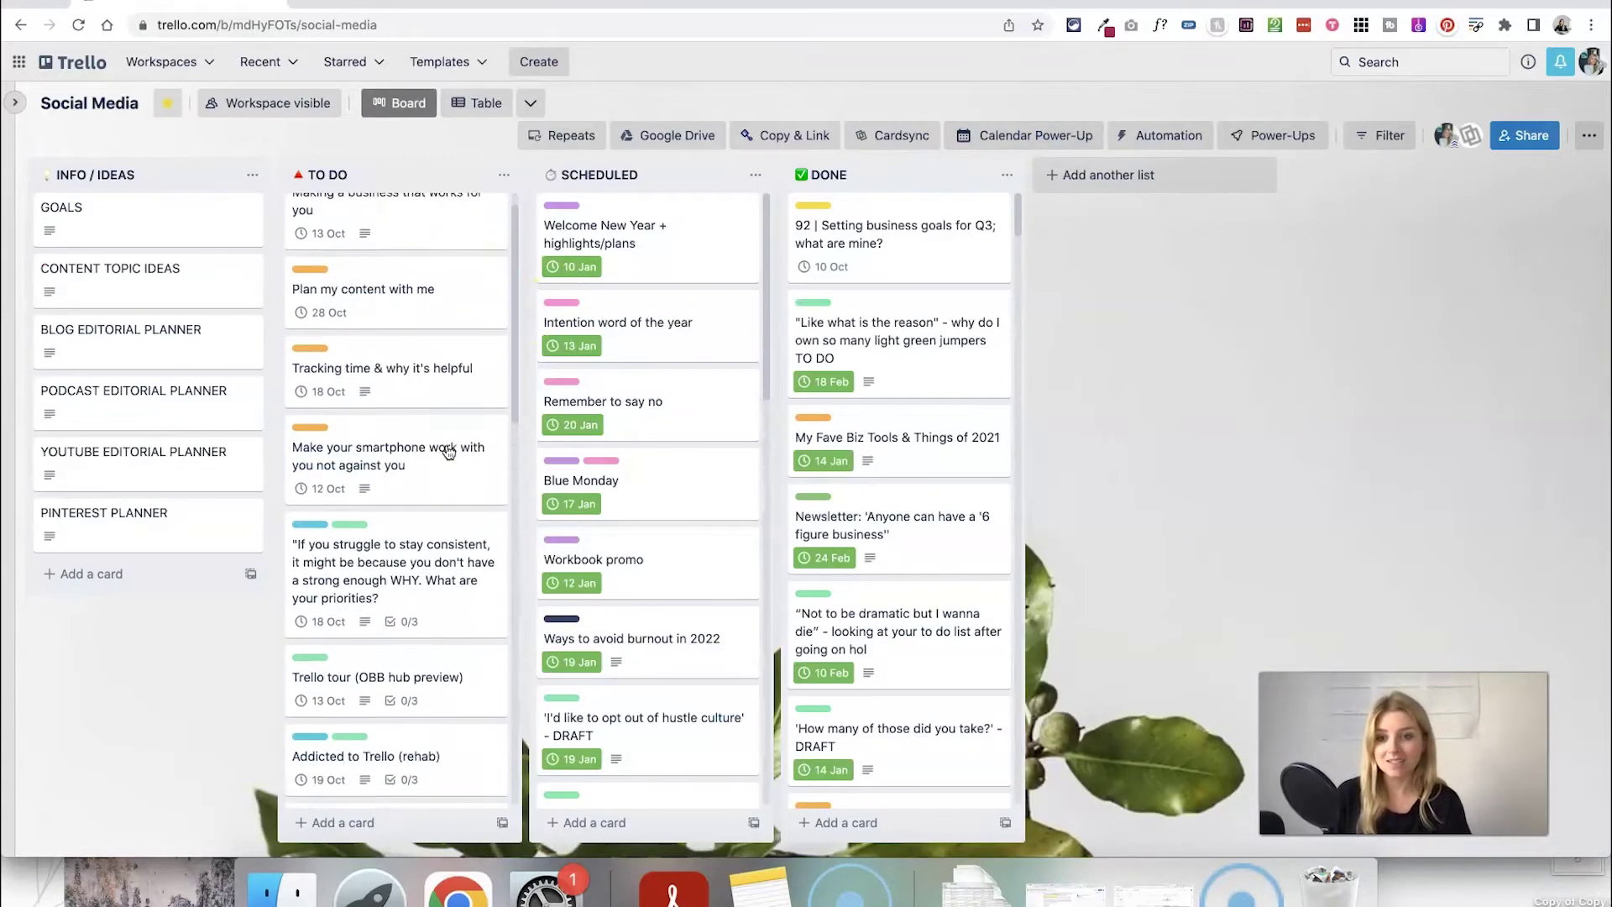
{"action": "scroll", "coordinate": [449, 452], "scroll_direction": "up", "scroll_amount": 1}
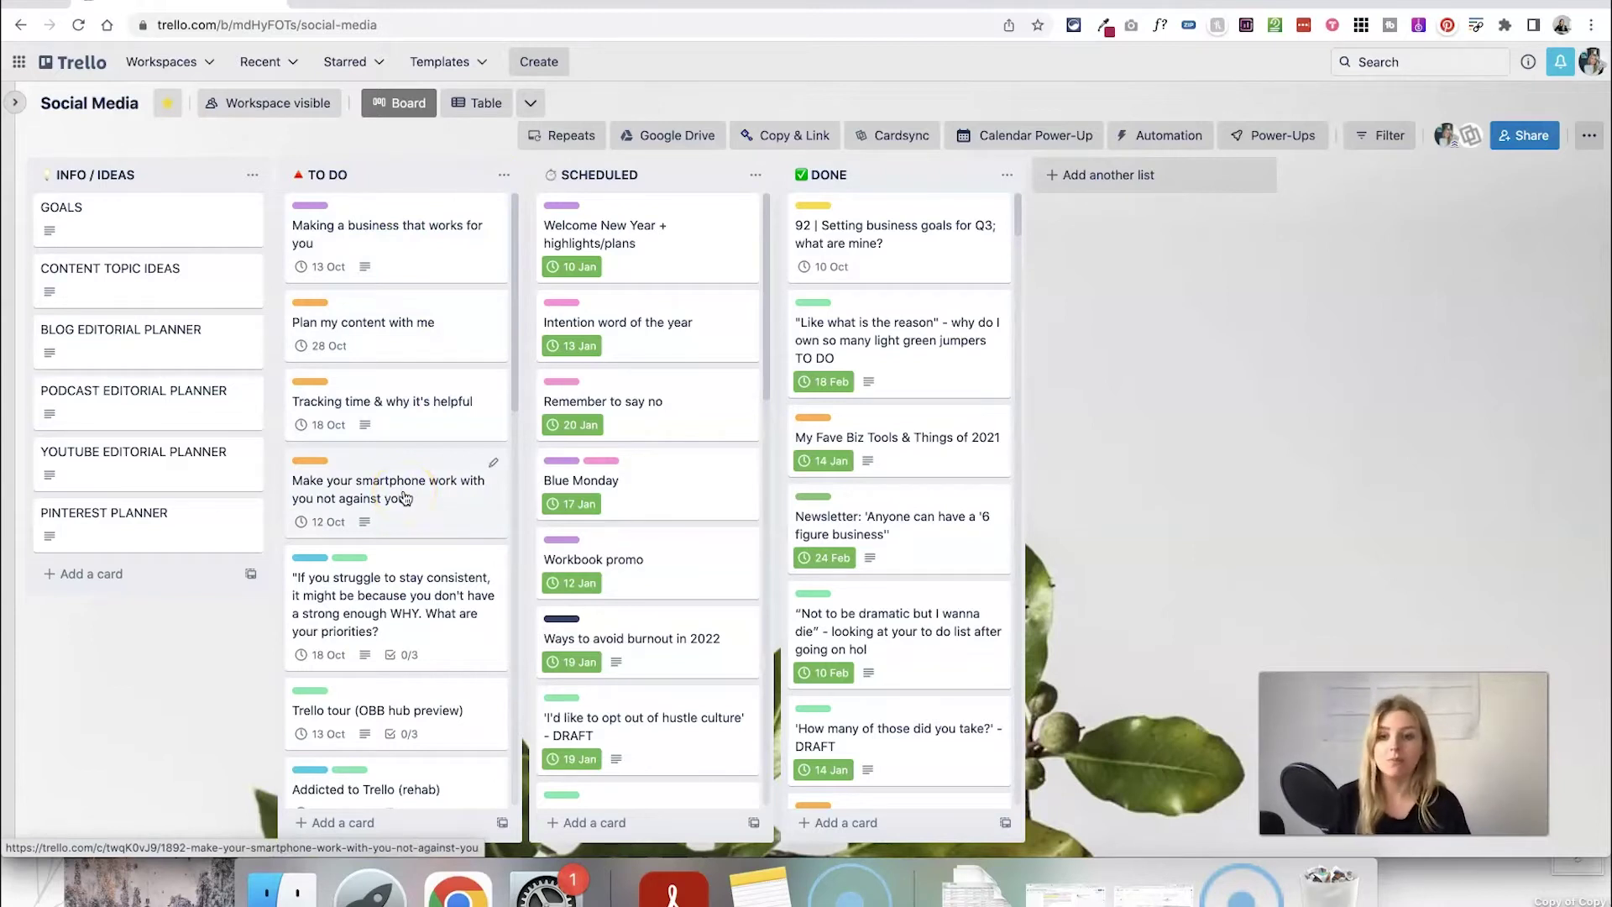
{"action": "scroll", "coordinate": [405, 498], "scroll_direction": "down", "scroll_amount": 15}
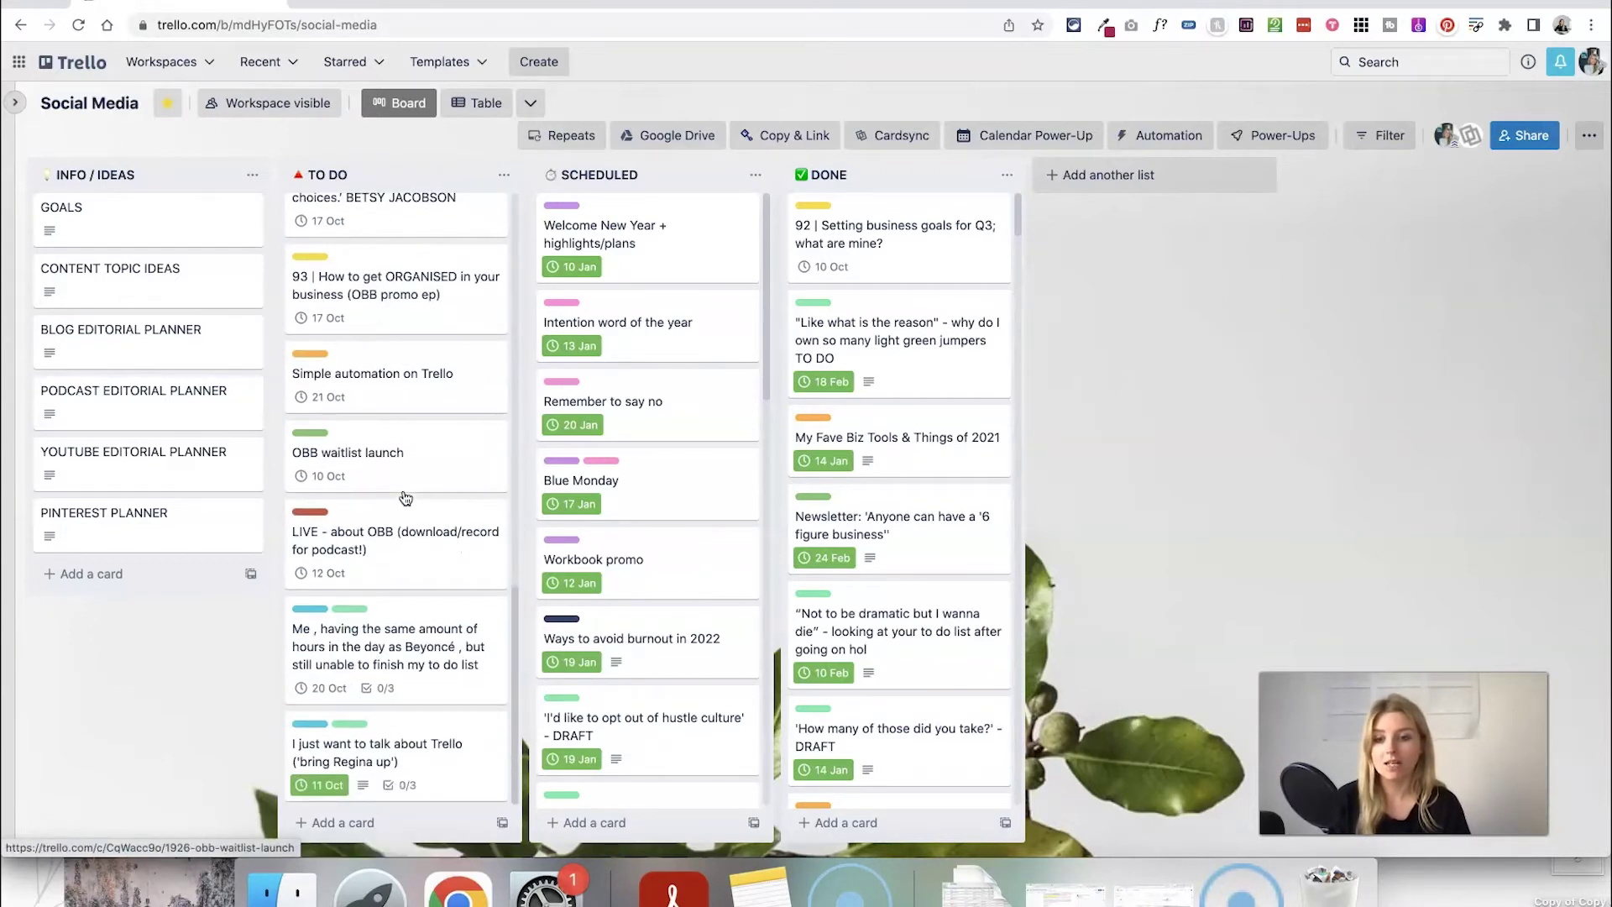
{"action": "left_click", "coordinate": [431, 762]}
{"action": "left_click_drag", "start_coordinate": [432, 762], "coordinate": [400, 730]}
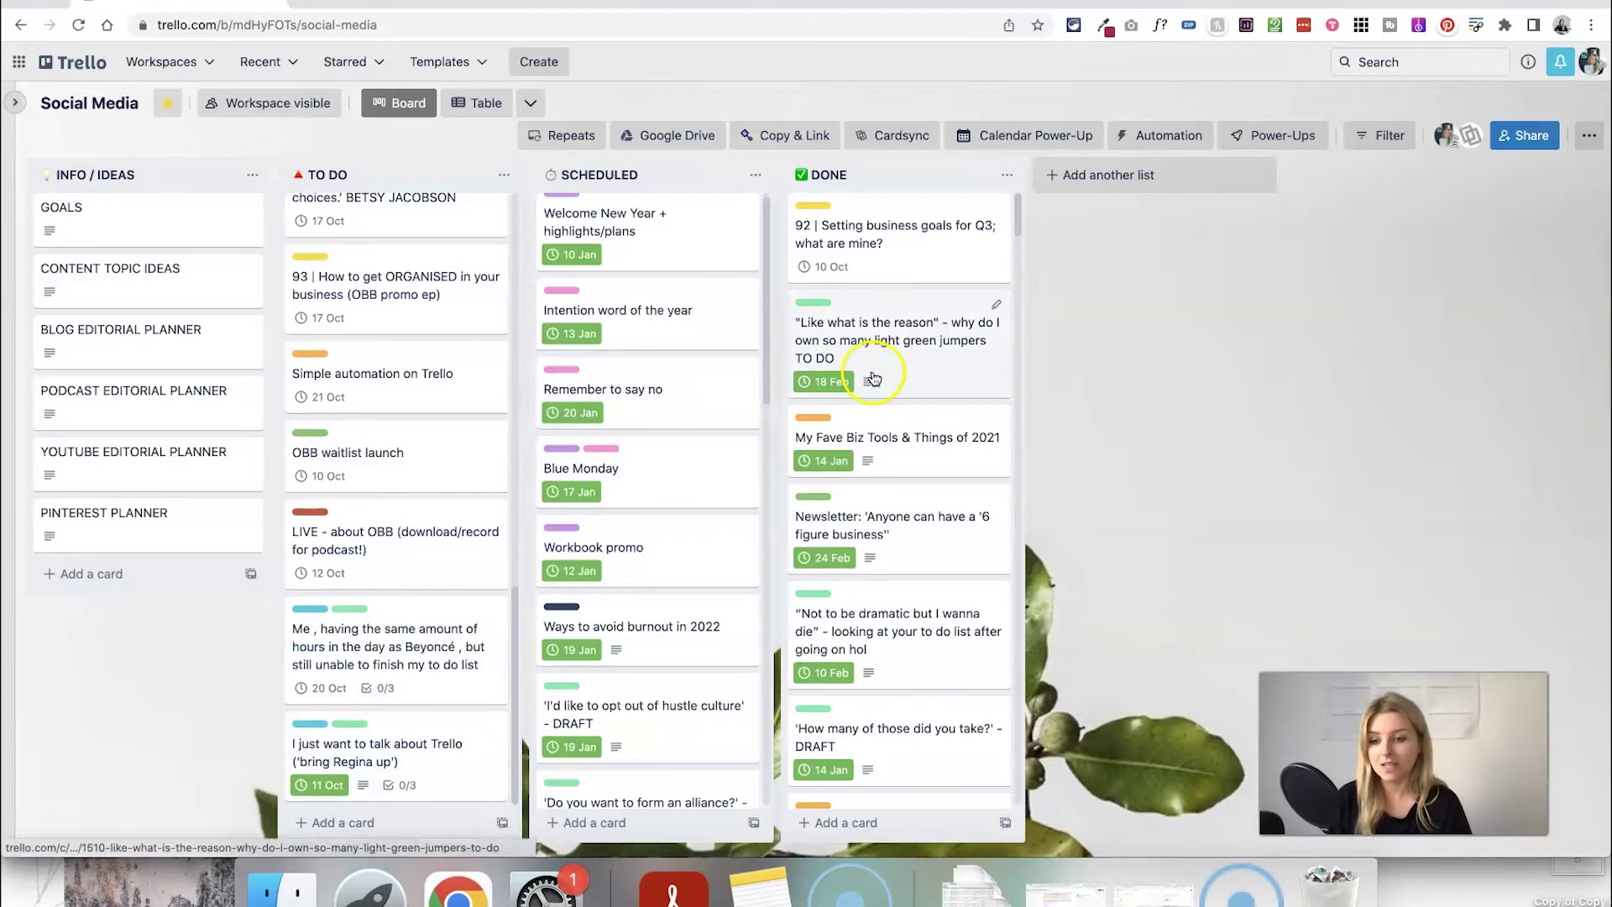
{"action": "left_click", "coordinate": [1066, 343]}
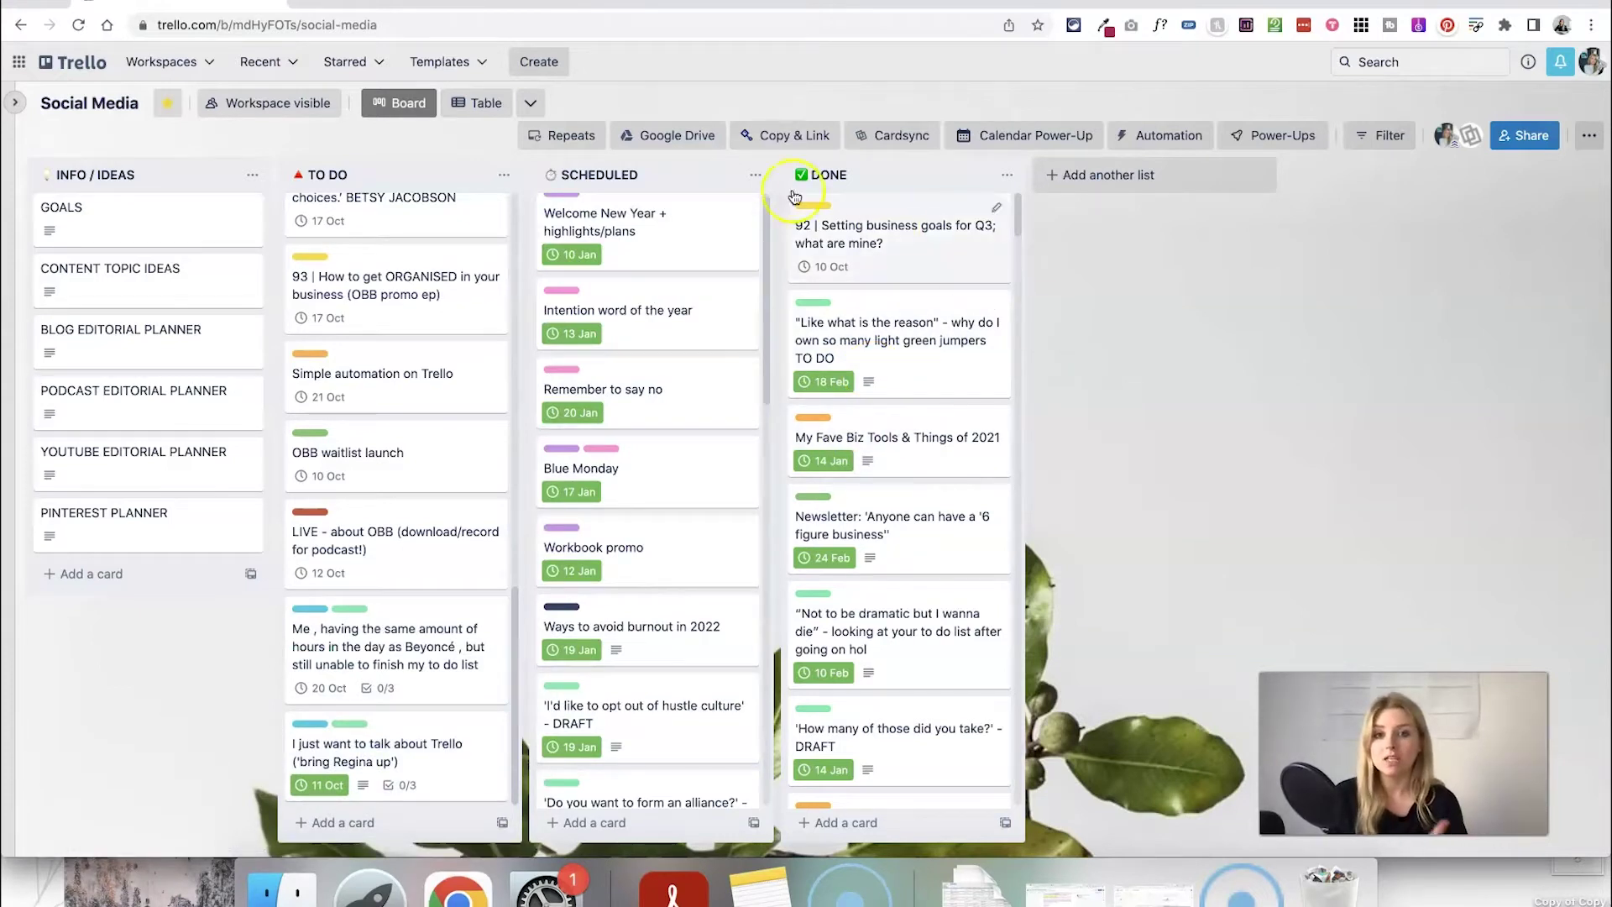
{"action": "left_click", "coordinate": [385, 571]}
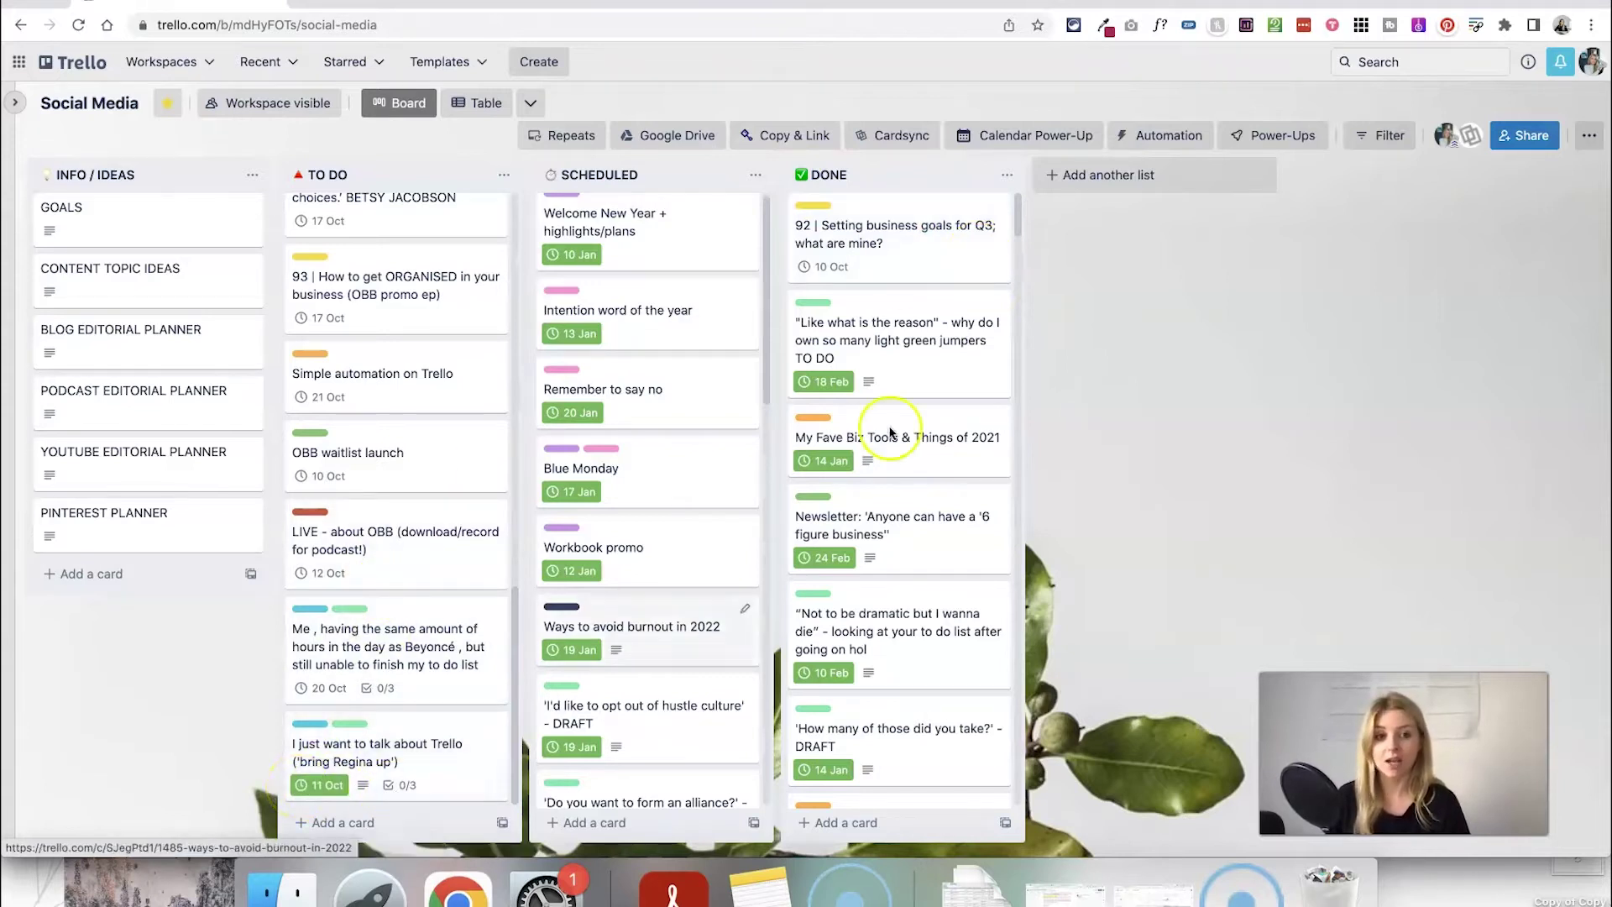
{"action": "left_click", "coordinate": [1235, 322]}
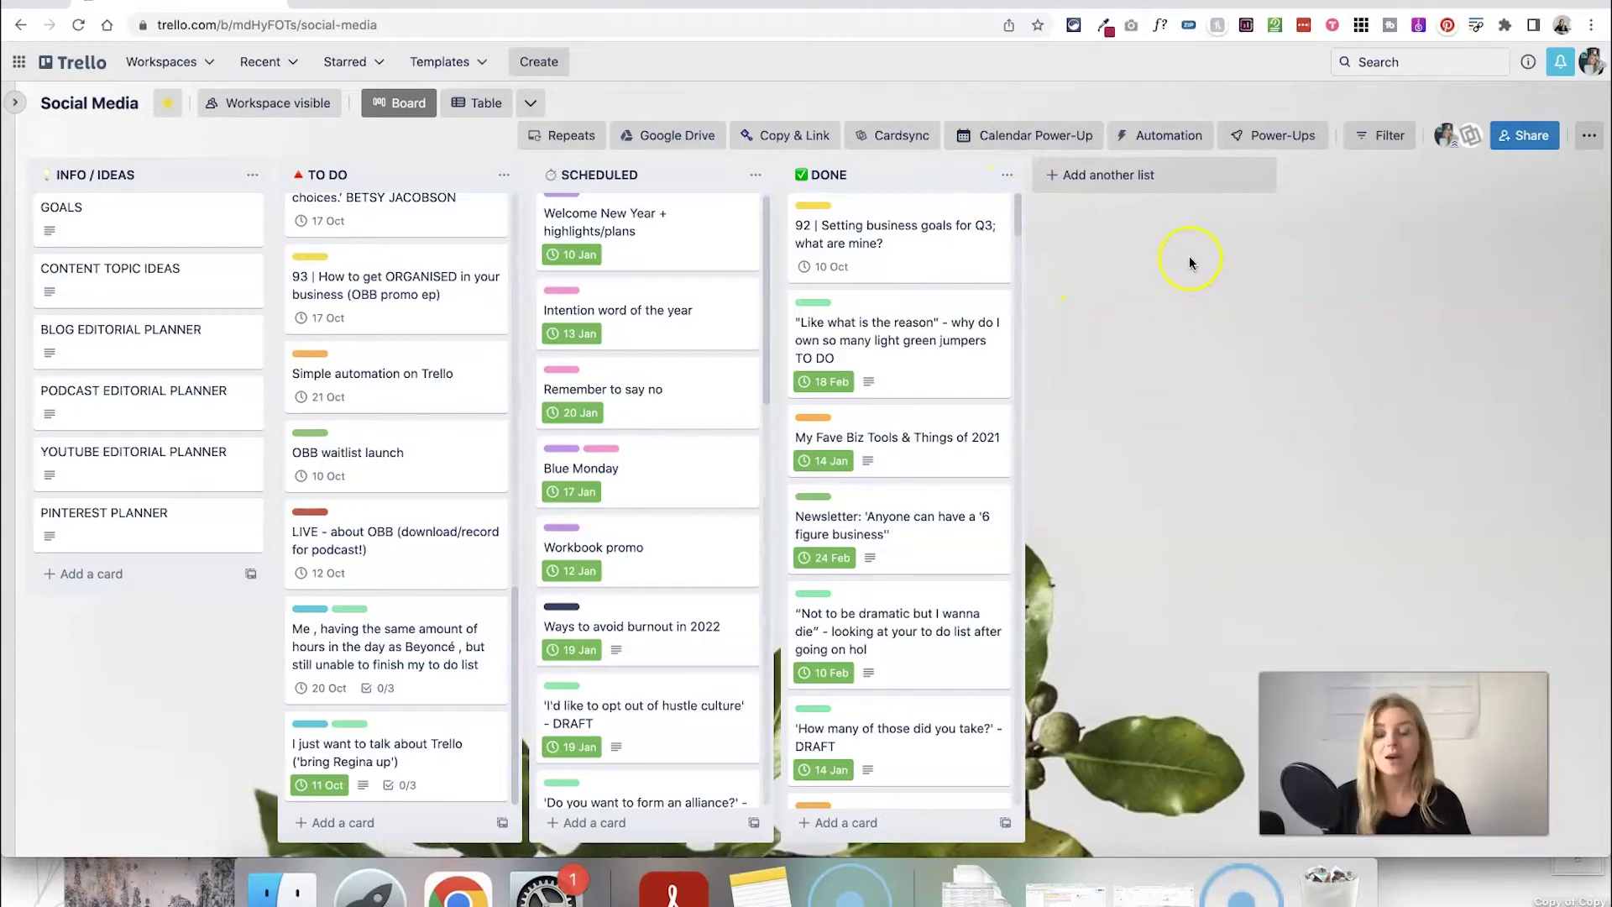
Open the Butler Rules page from the board's Automation menu and choose Create Rule
{"action": "left_click", "coordinate": [1154, 138]}
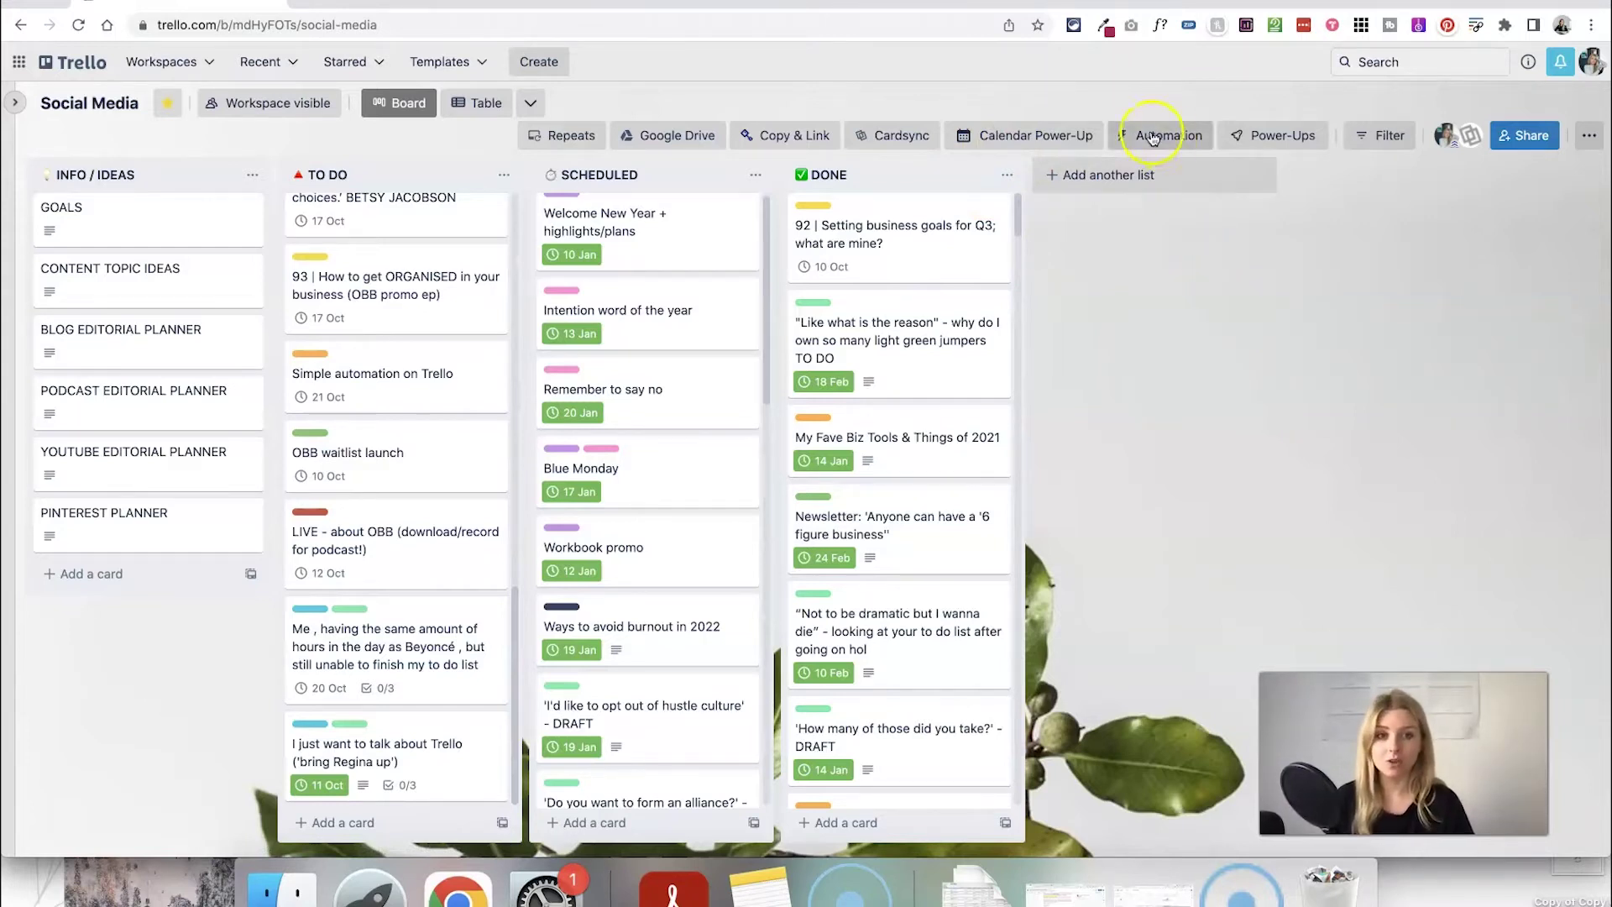
{"action": "left_click", "coordinate": [1158, 138]}
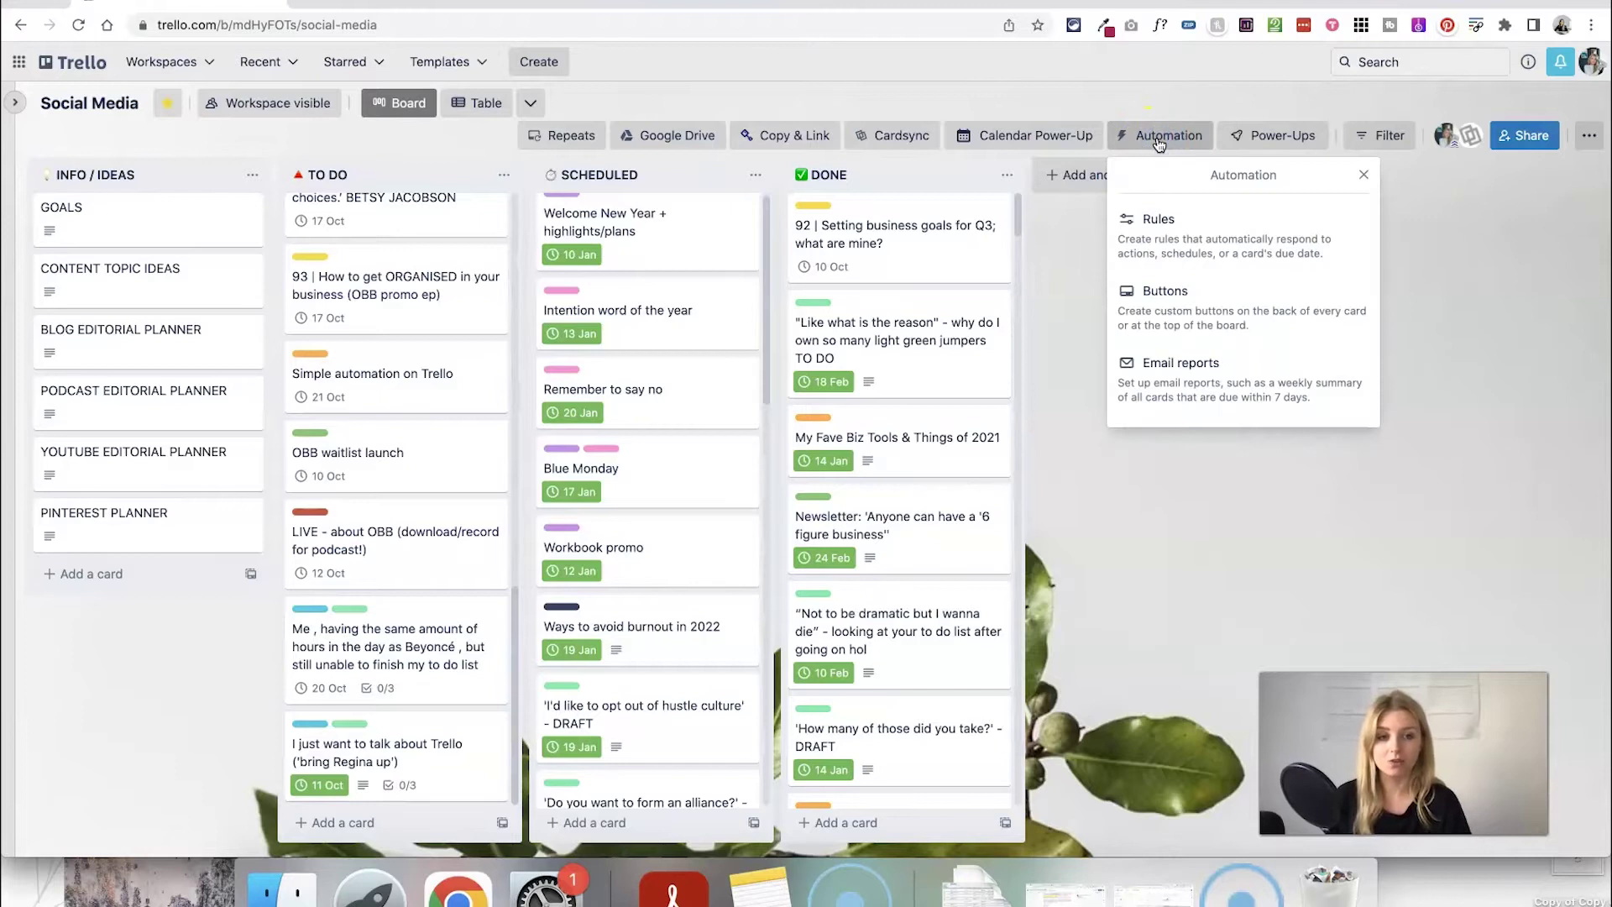
{"action": "left_click", "coordinate": [1163, 220]}
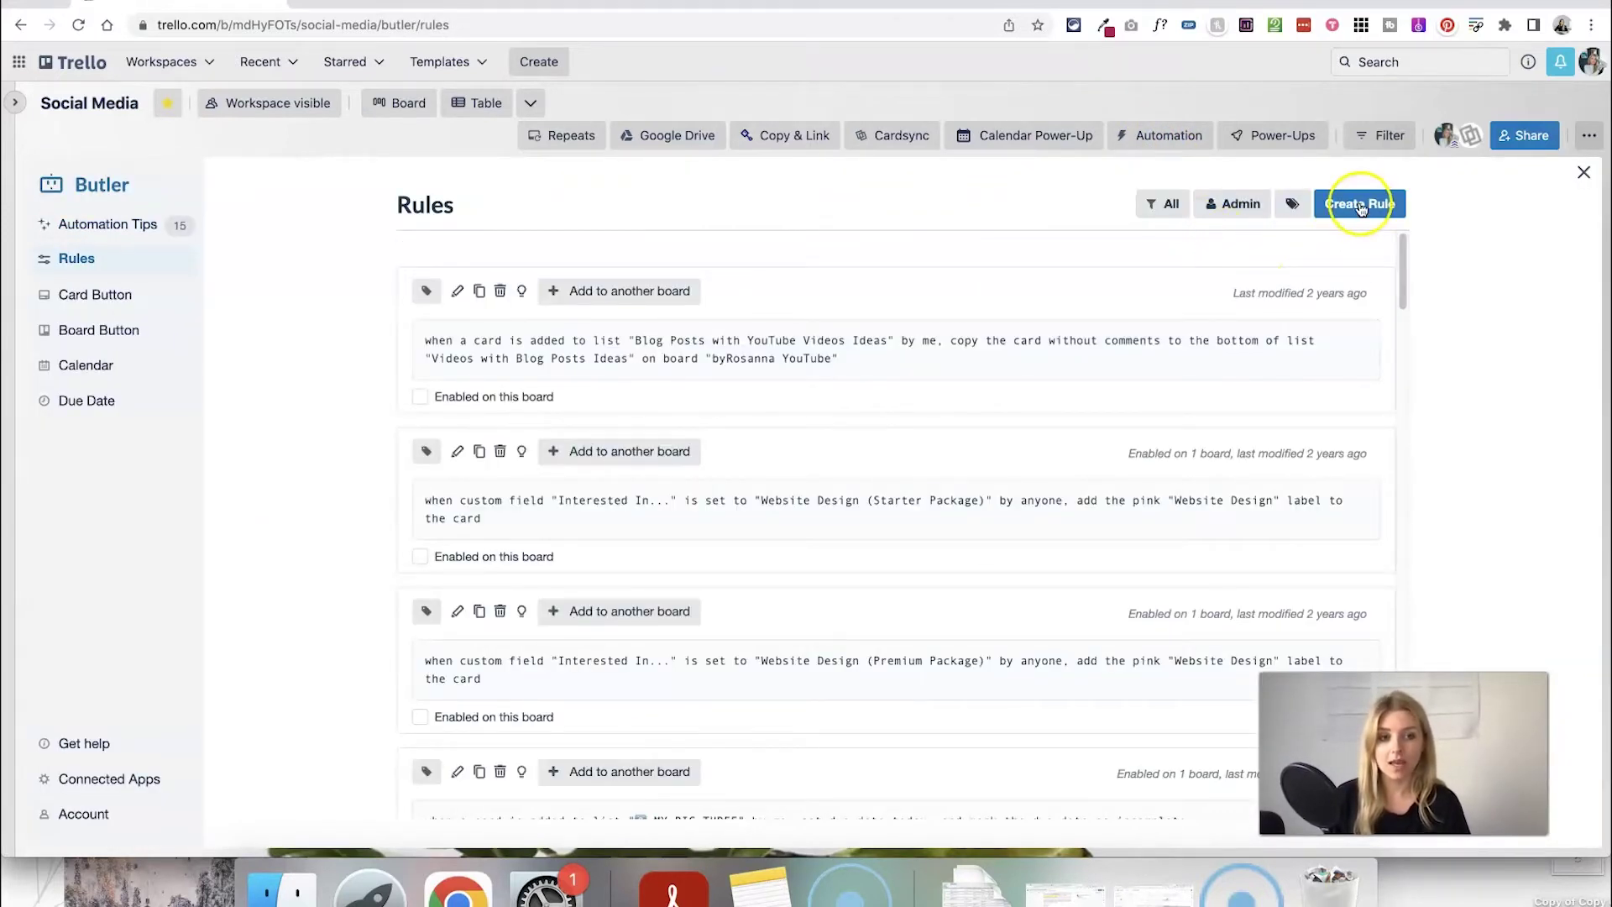
{"action": "left_click", "coordinate": [1361, 208]}
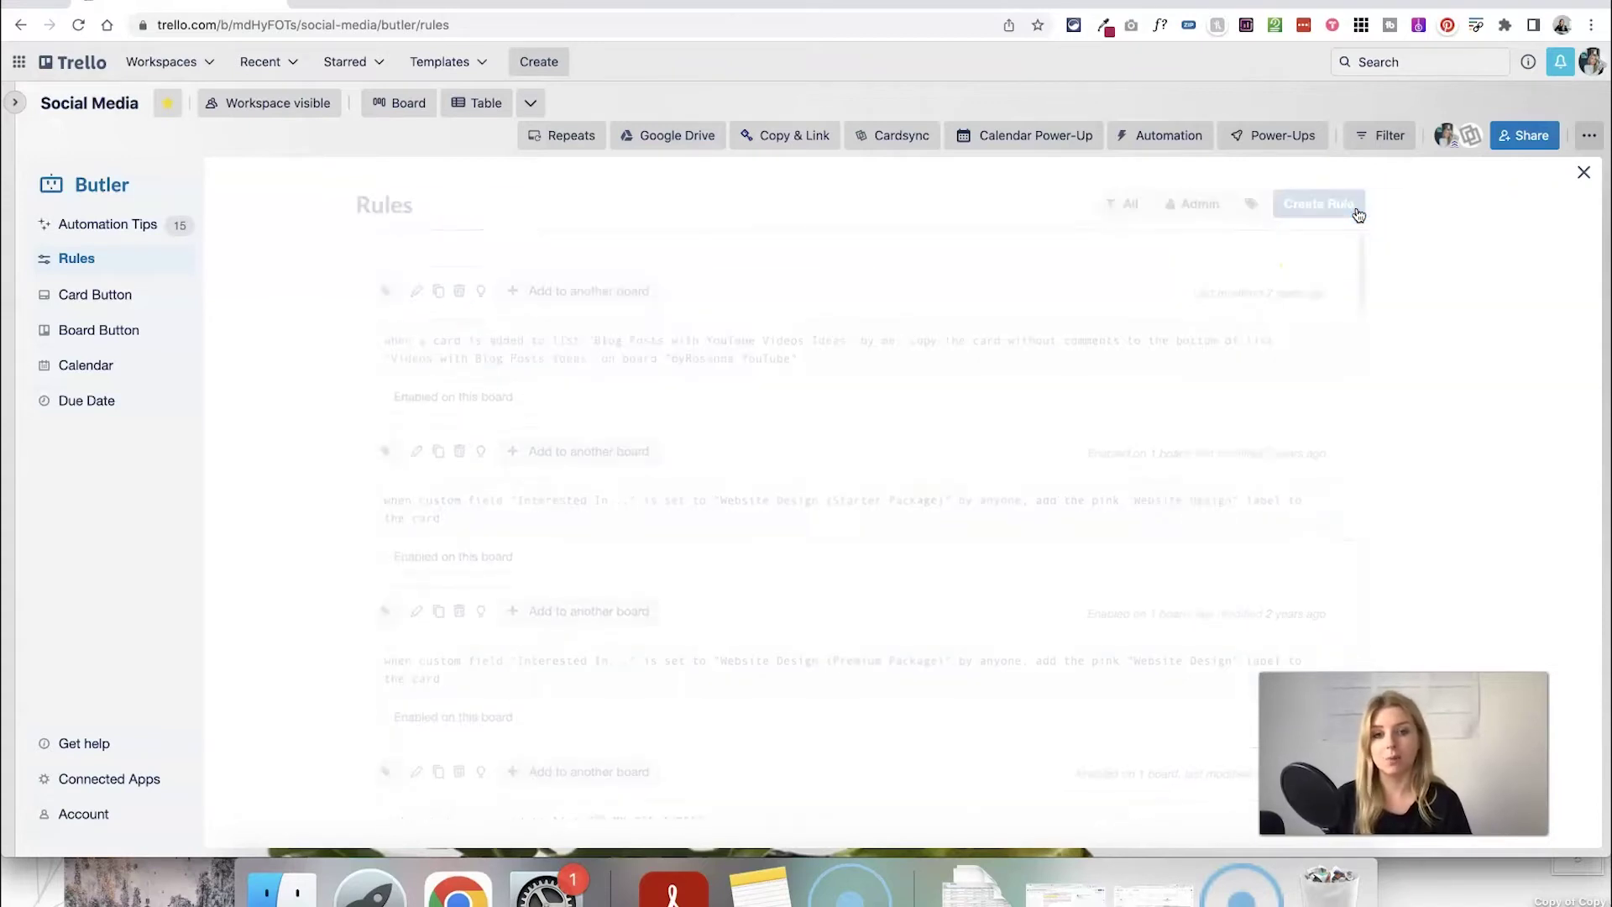
{"action": "left_click", "coordinate": [891, 252]}
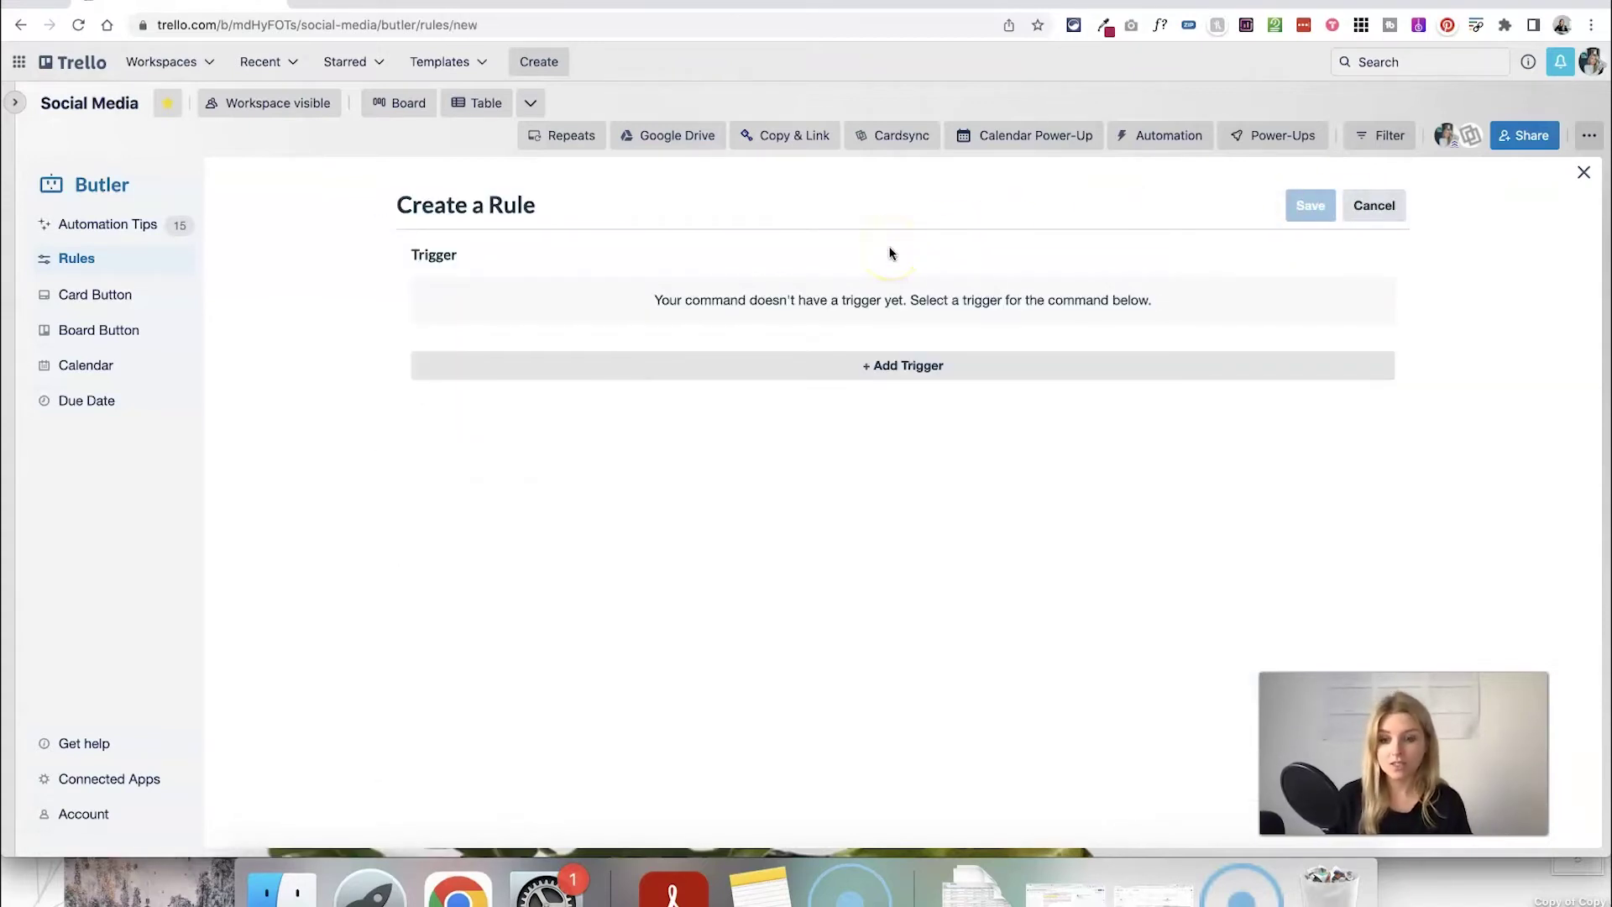
Add a trigger from the Dates tab, with the due date 'marked as complete' option selected
{"action": "left_click", "coordinate": [884, 378]}
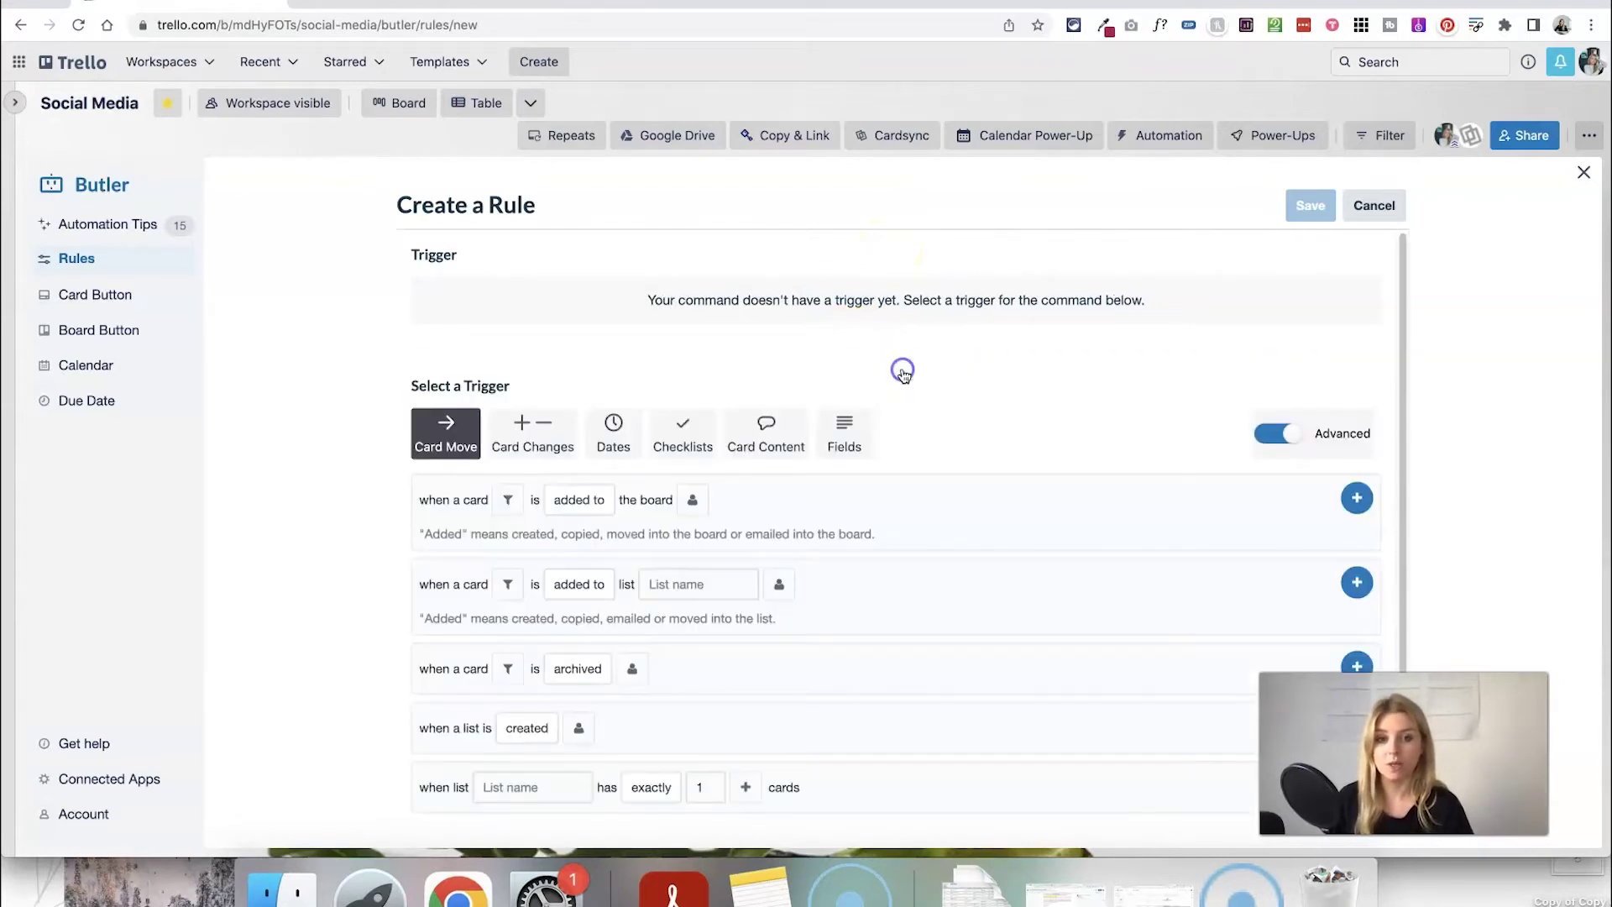
{"action": "left_click", "coordinate": [613, 432]}
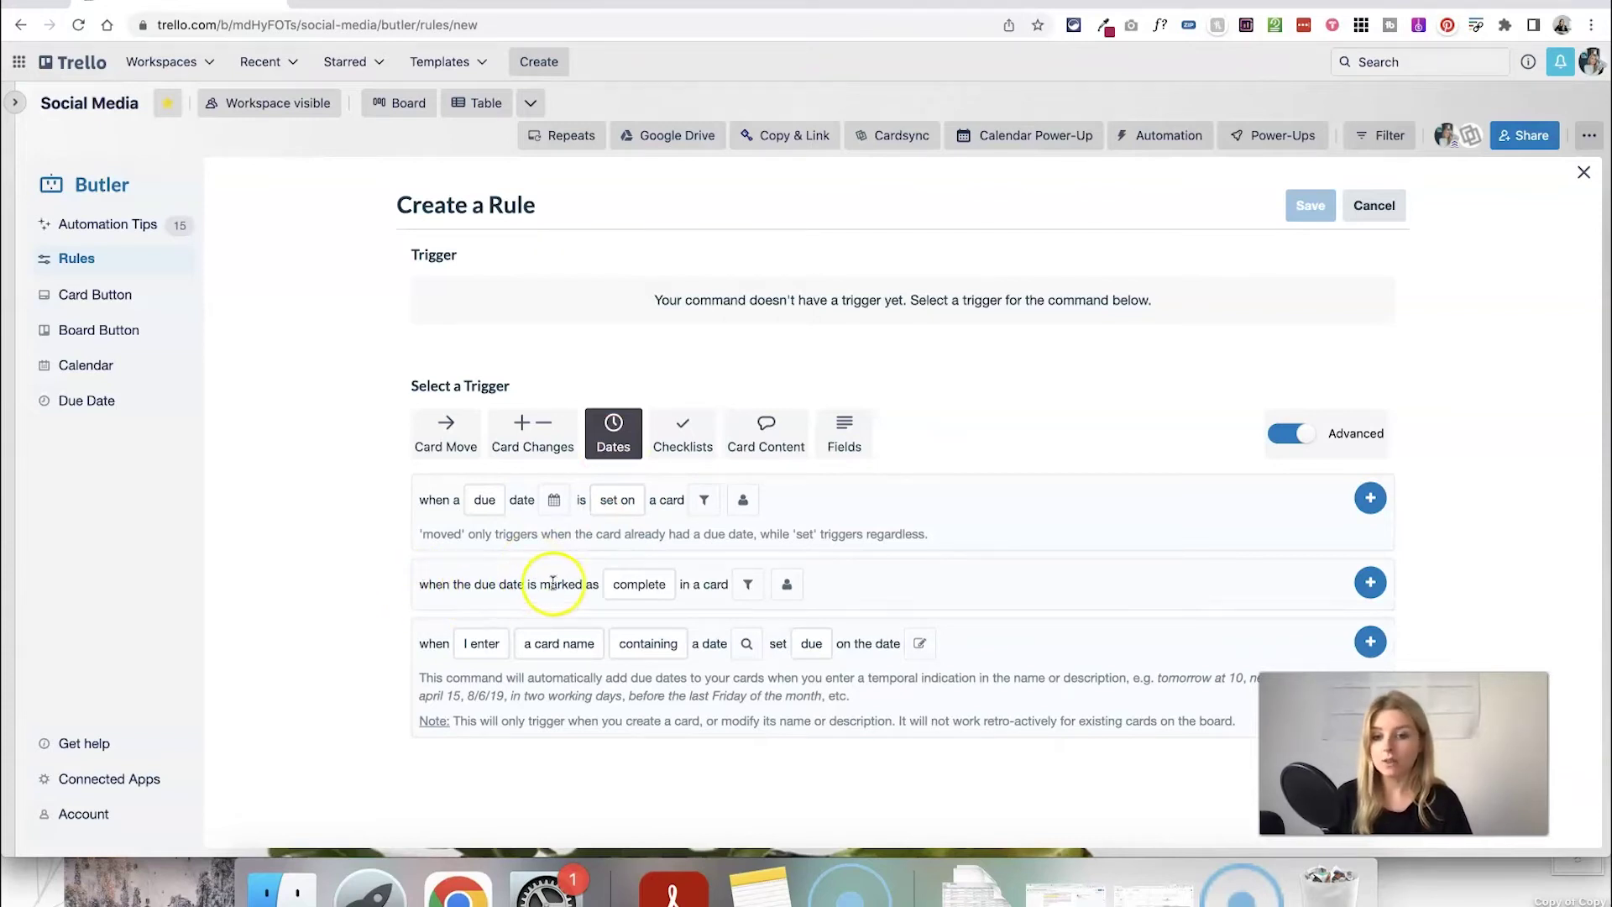
{"action": "left_click", "coordinate": [605, 593]}
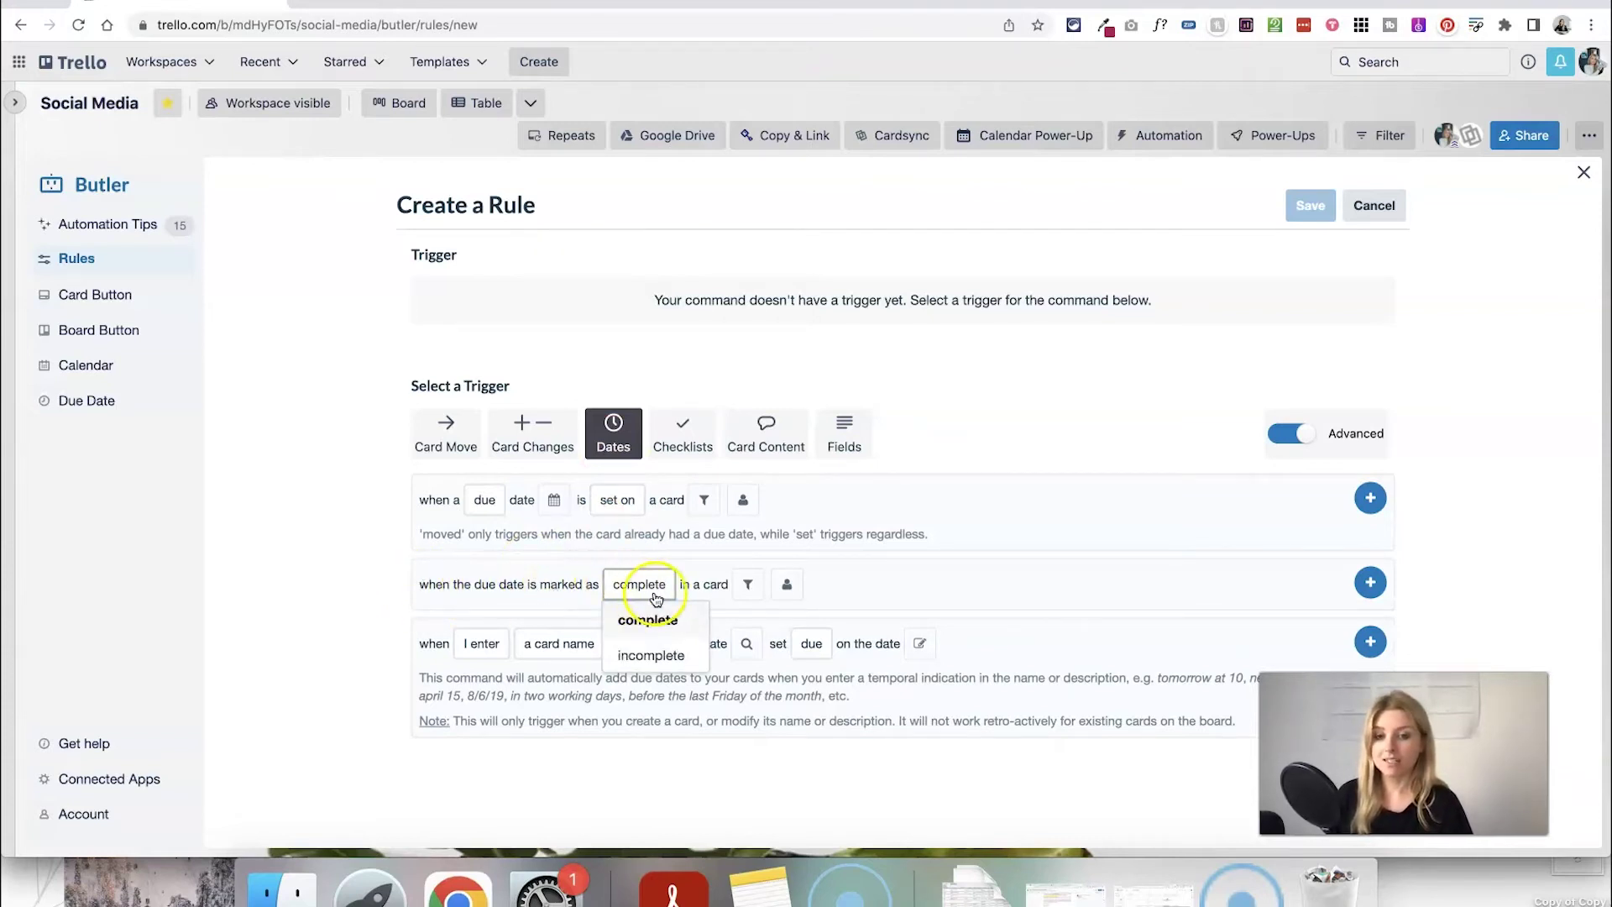
{"action": "left_click", "coordinate": [531, 599]}
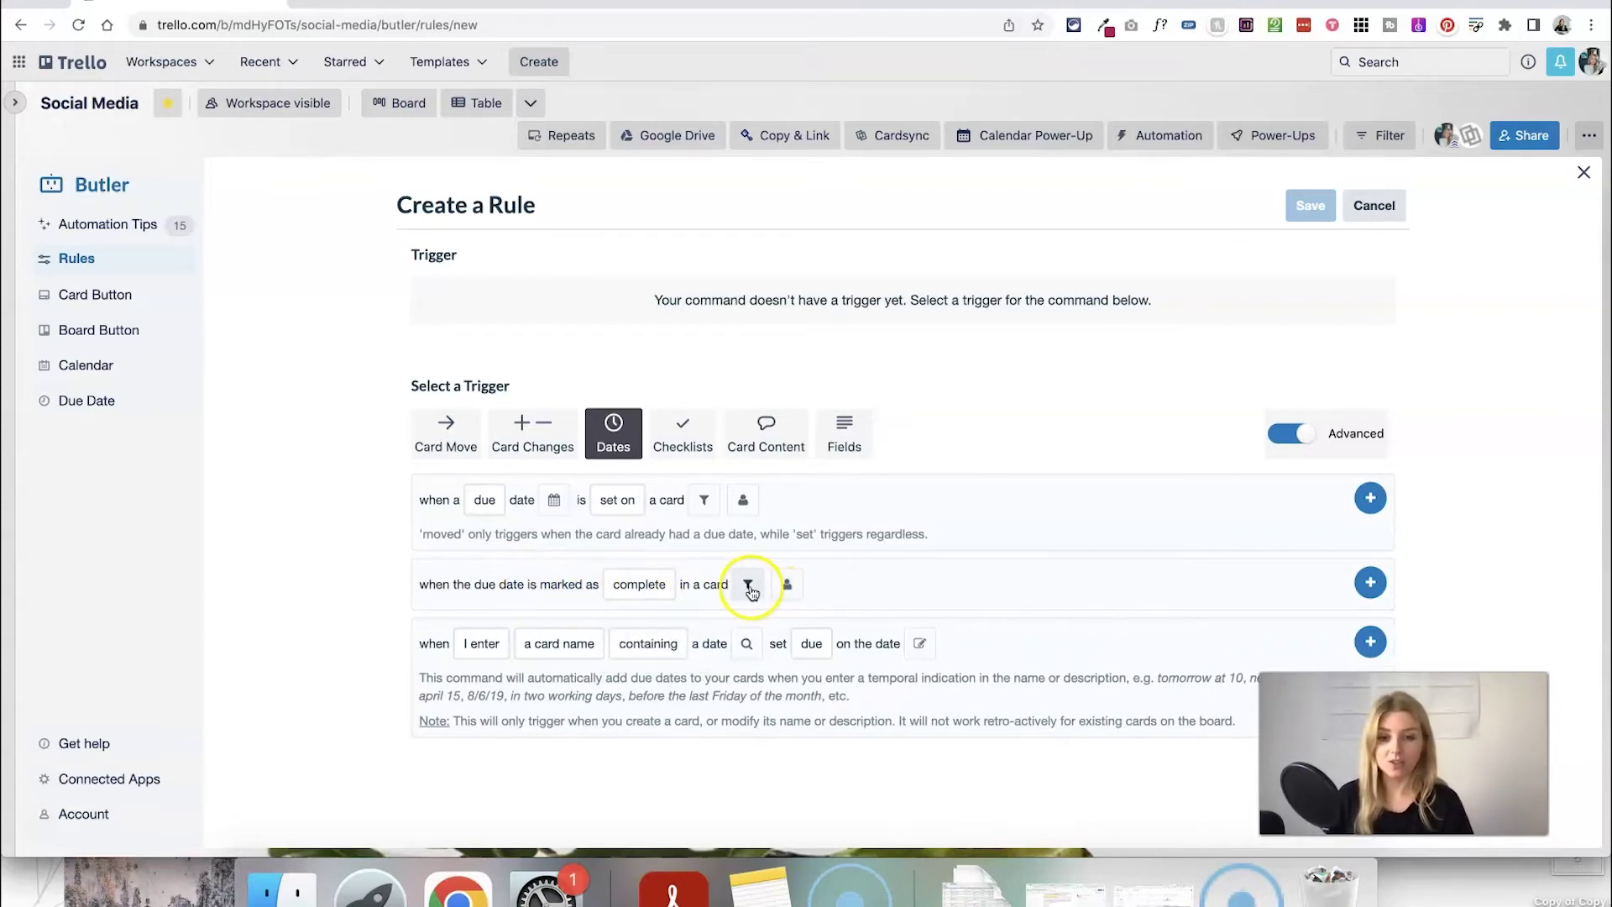
{"action": "left_click", "coordinate": [790, 588]}
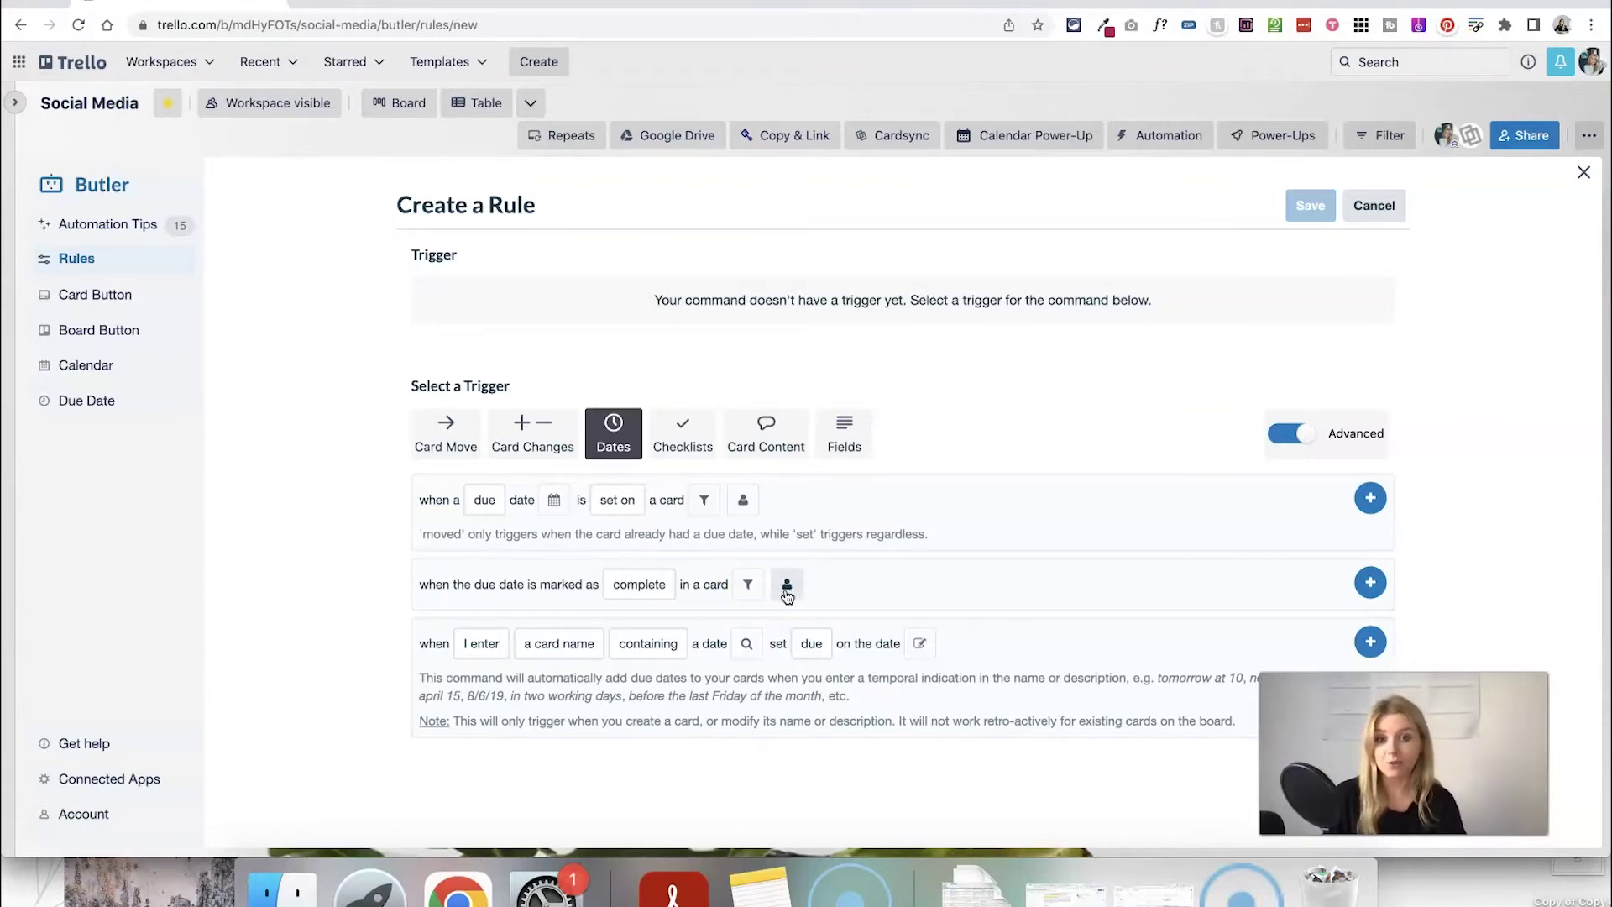
{"action": "left_click", "coordinate": [788, 588]}
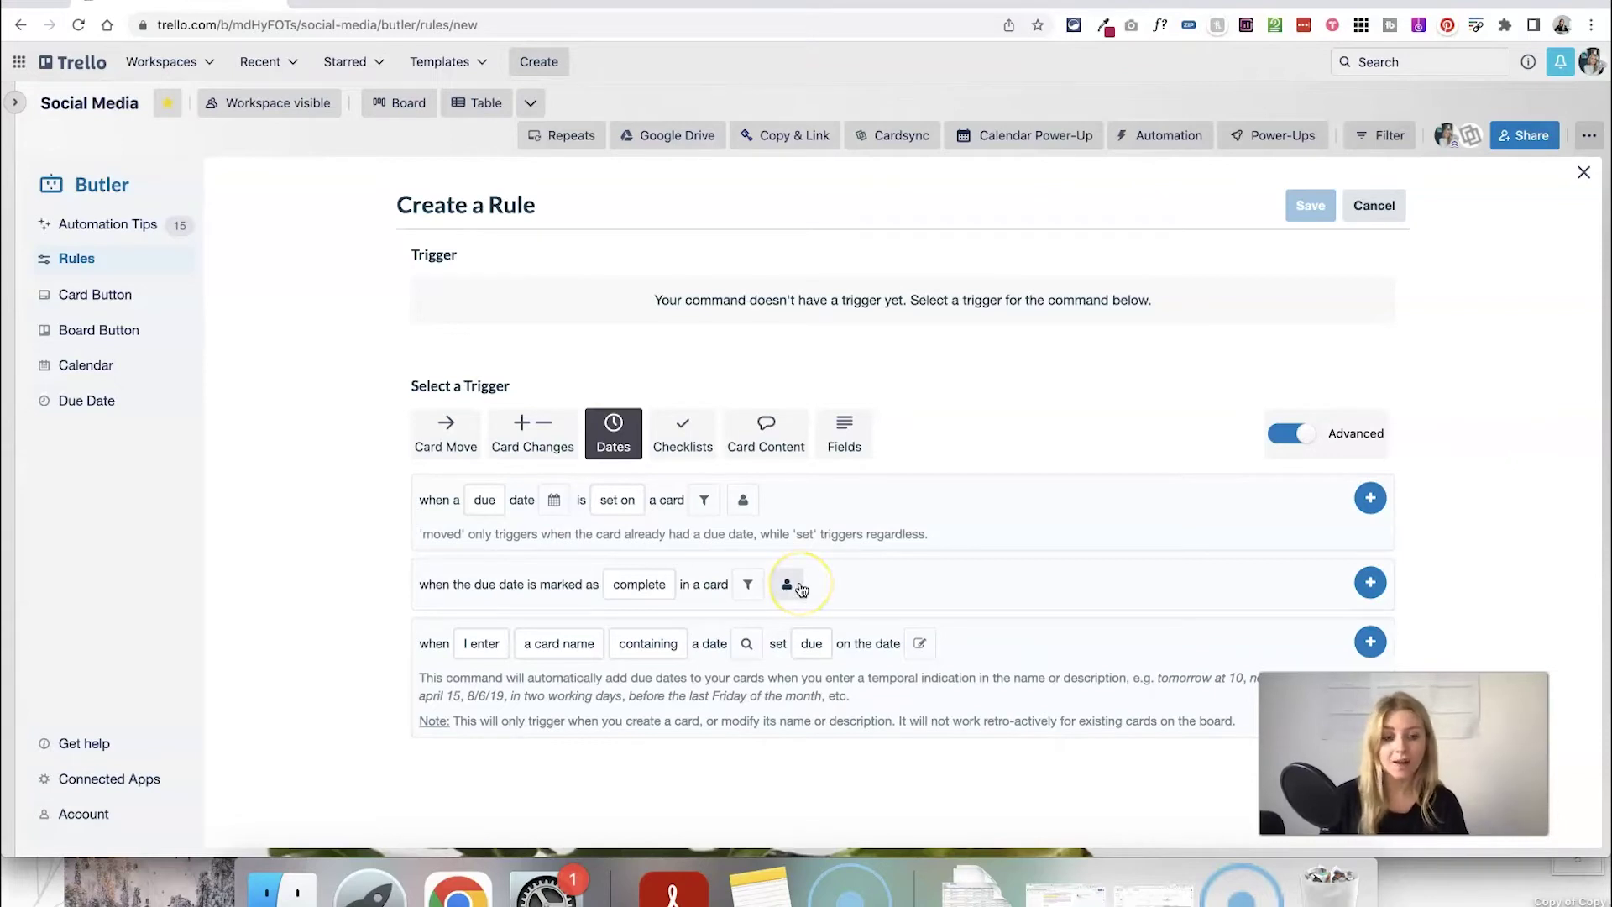
{"action": "left_click", "coordinate": [864, 596]}
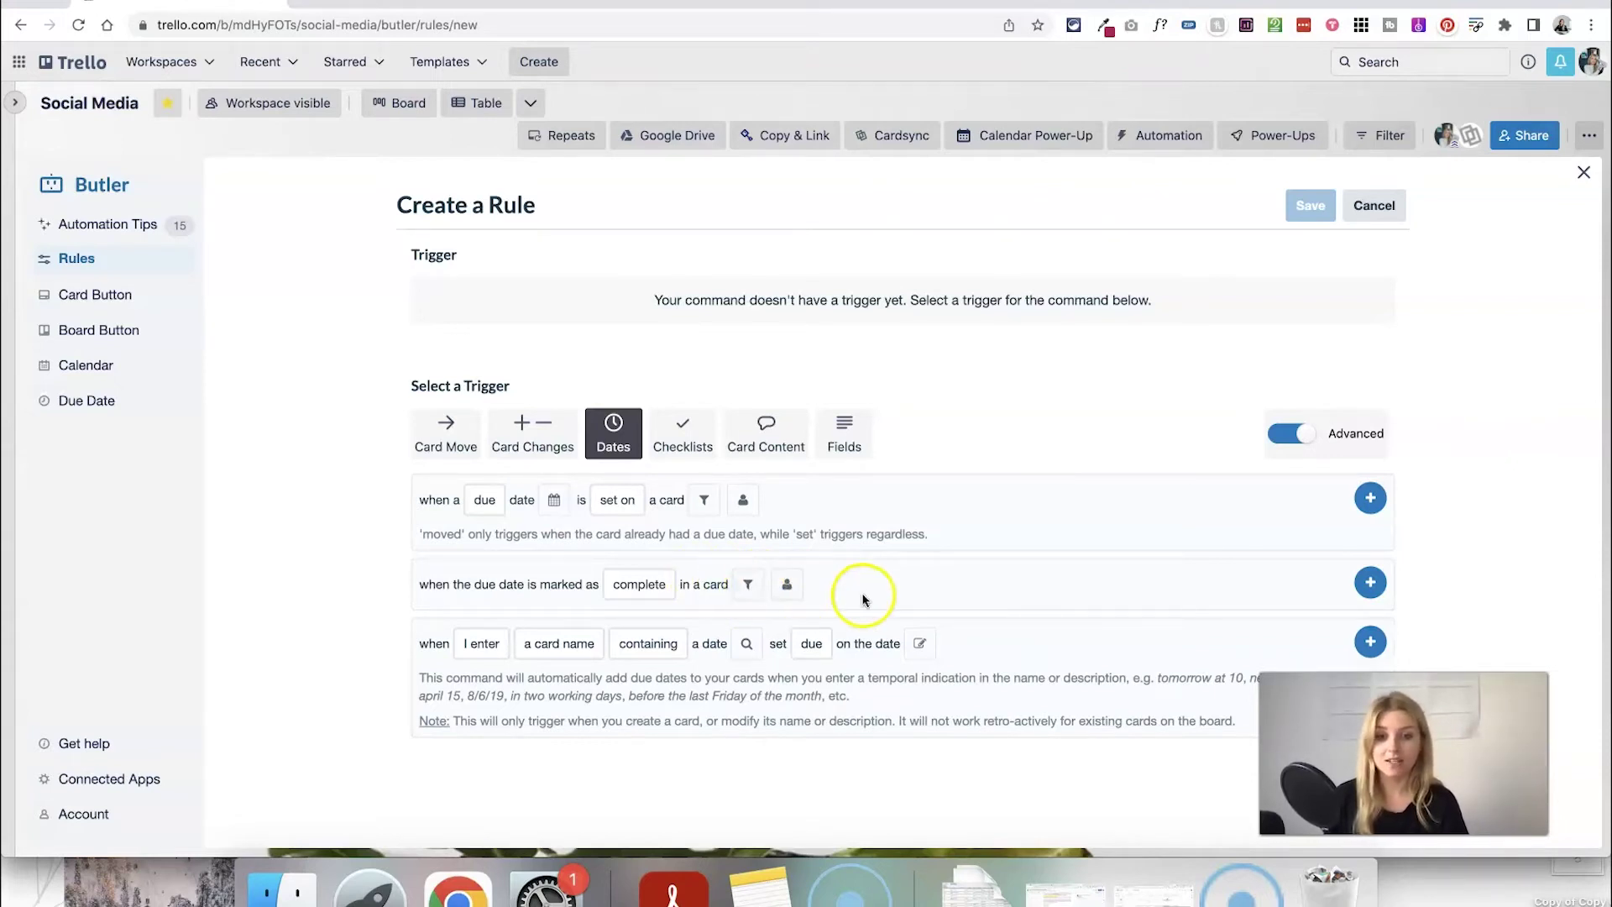
{"action": "left_click", "coordinate": [559, 613]}
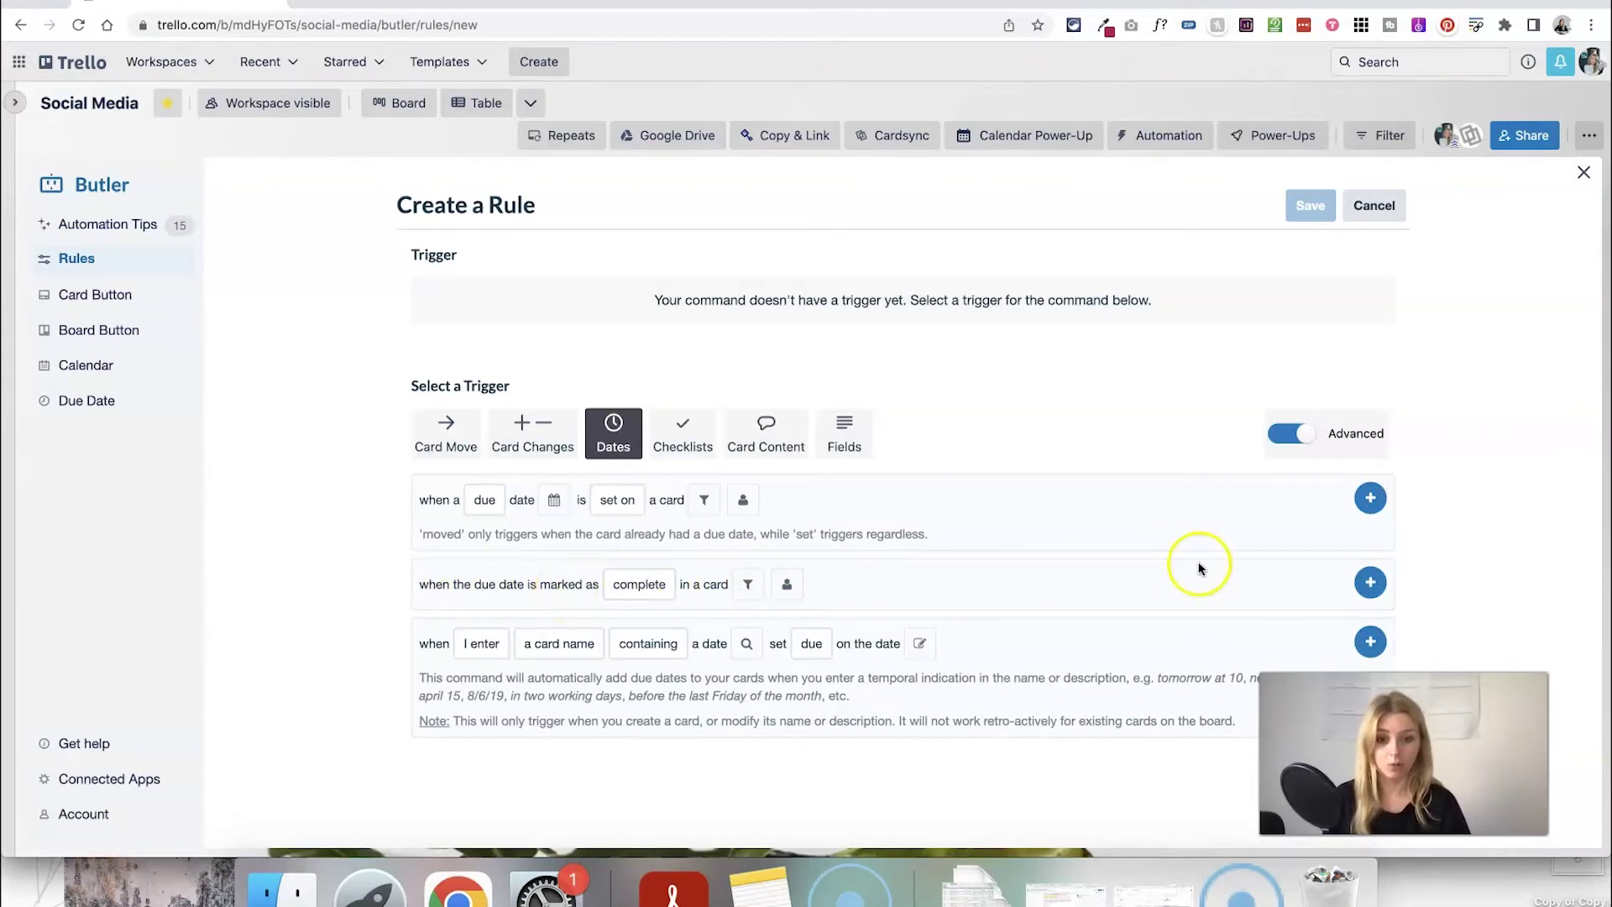
Add the due-date-complete trigger and a 'move card to top of list DONE' action, then save the rule
{"action": "left_click", "coordinate": [1372, 584]}
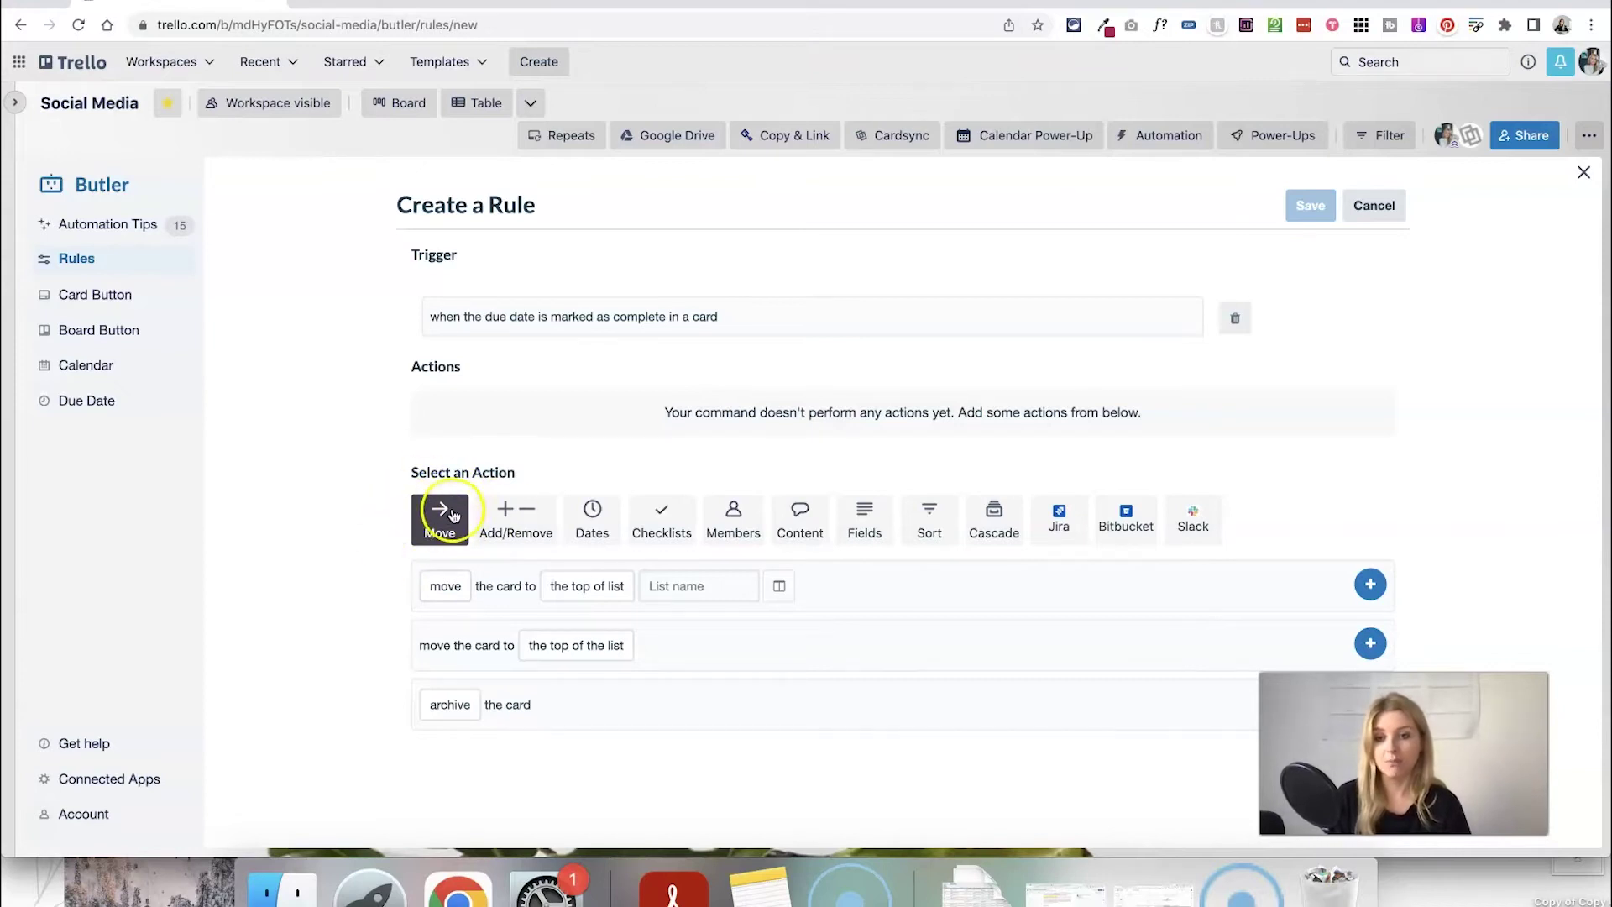
{"action": "left_click", "coordinate": [431, 586]}
{"action": "left_click", "coordinate": [411, 591]}
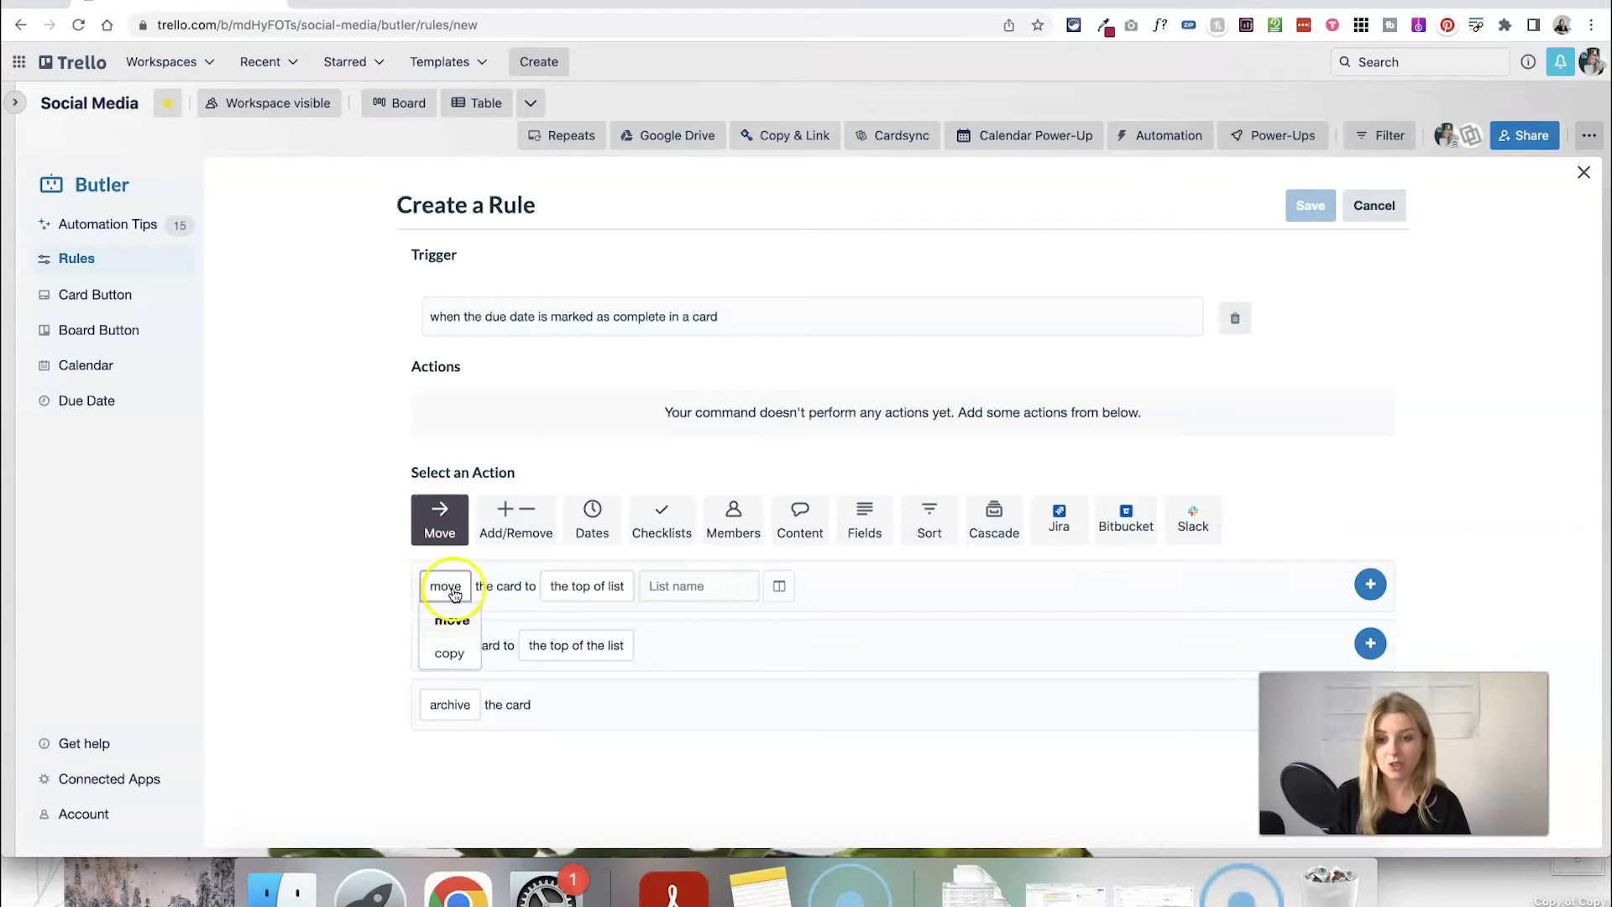
{"action": "left_click", "coordinate": [452, 620]}
{"action": "left_click", "coordinate": [588, 586]}
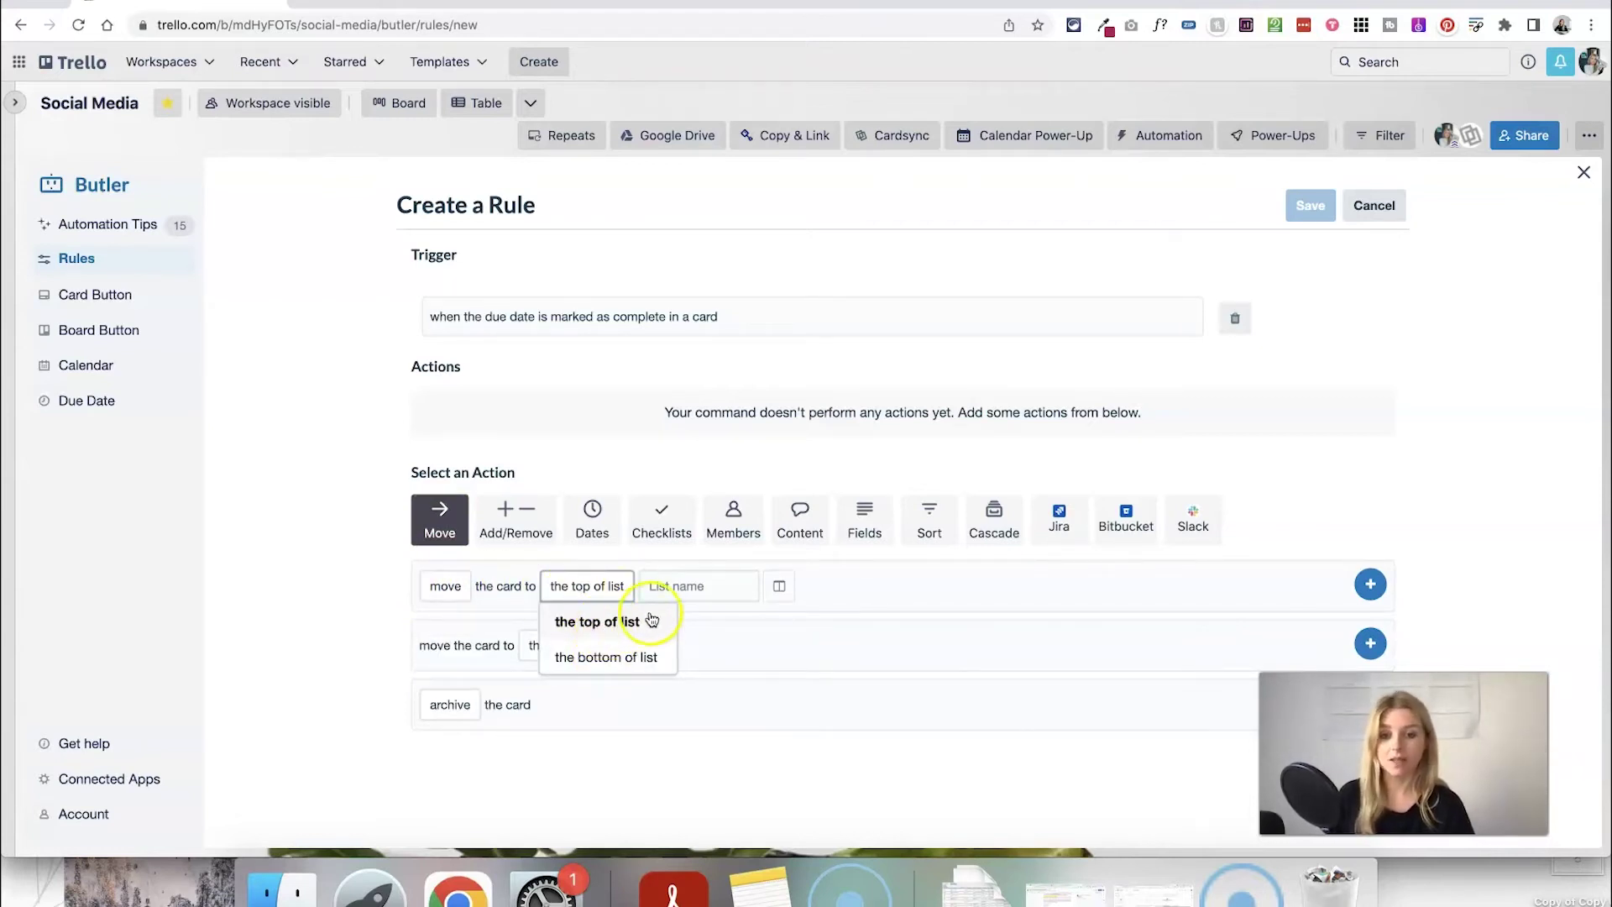
{"action": "left_click", "coordinate": [764, 602]}
{"action": "left_click", "coordinate": [672, 588]}
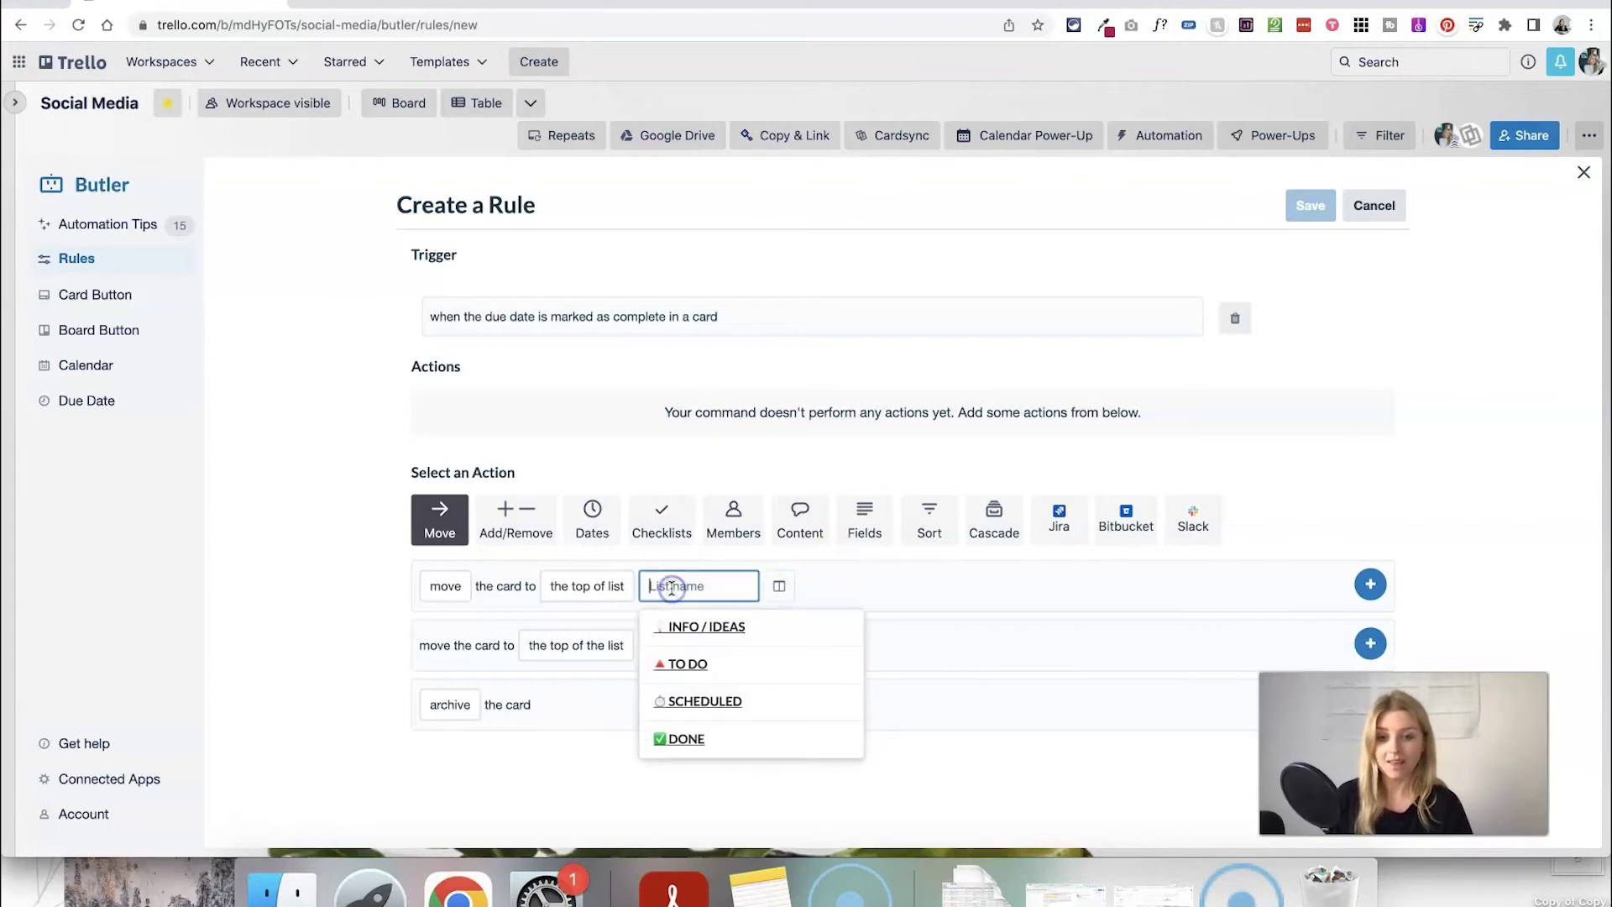
{"action": "left_click", "coordinate": [747, 732]}
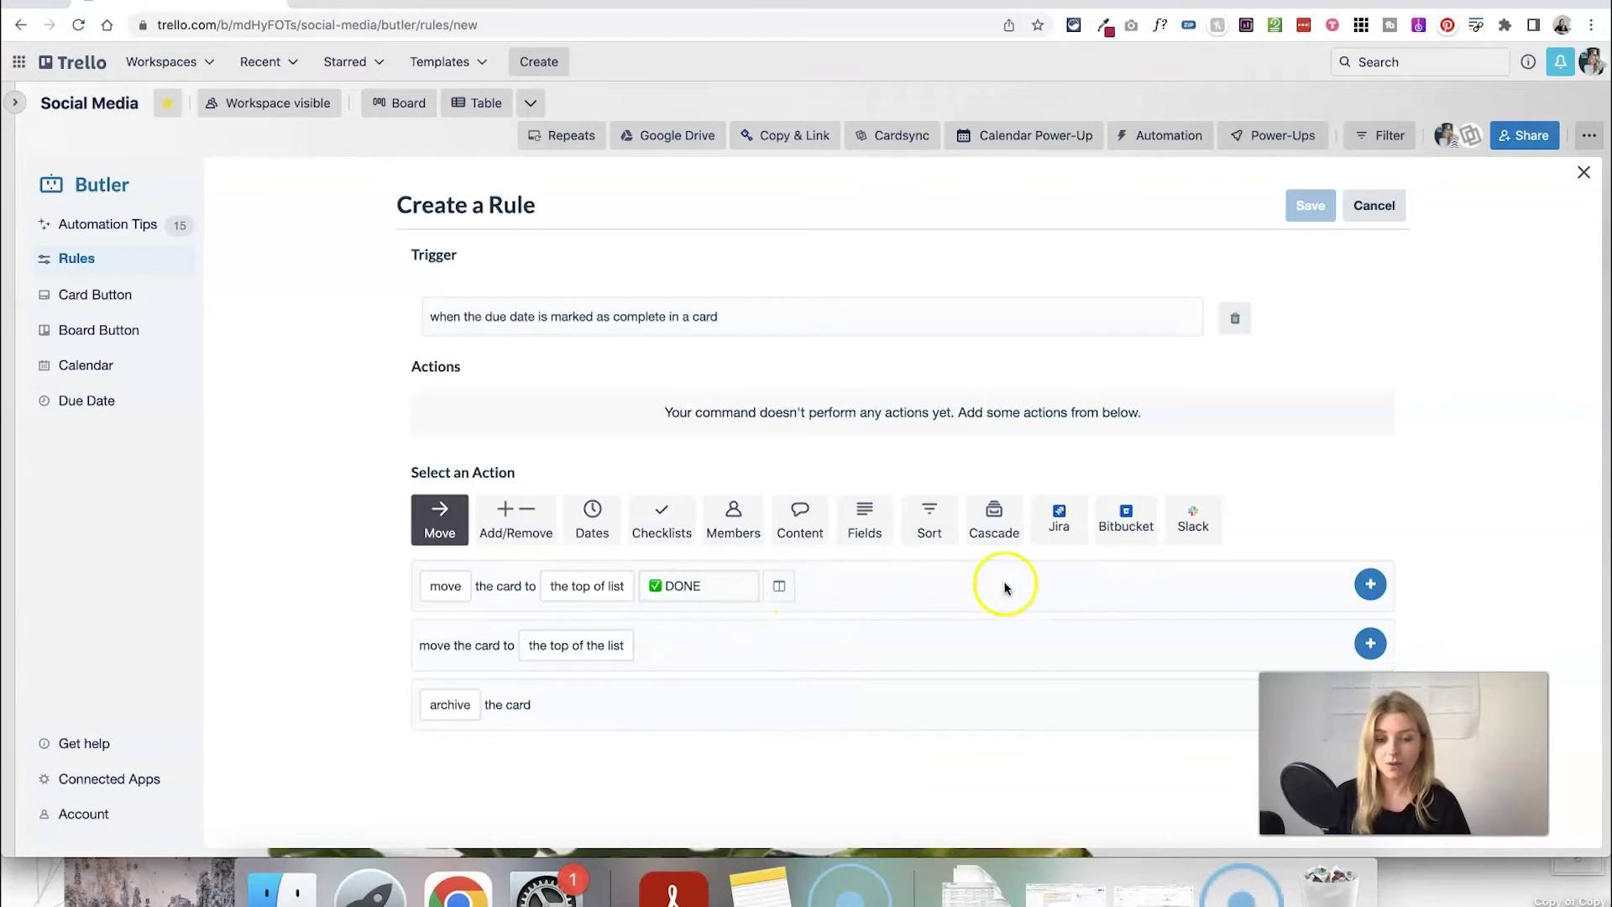
{"action": "left_click", "coordinate": [1371, 585]}
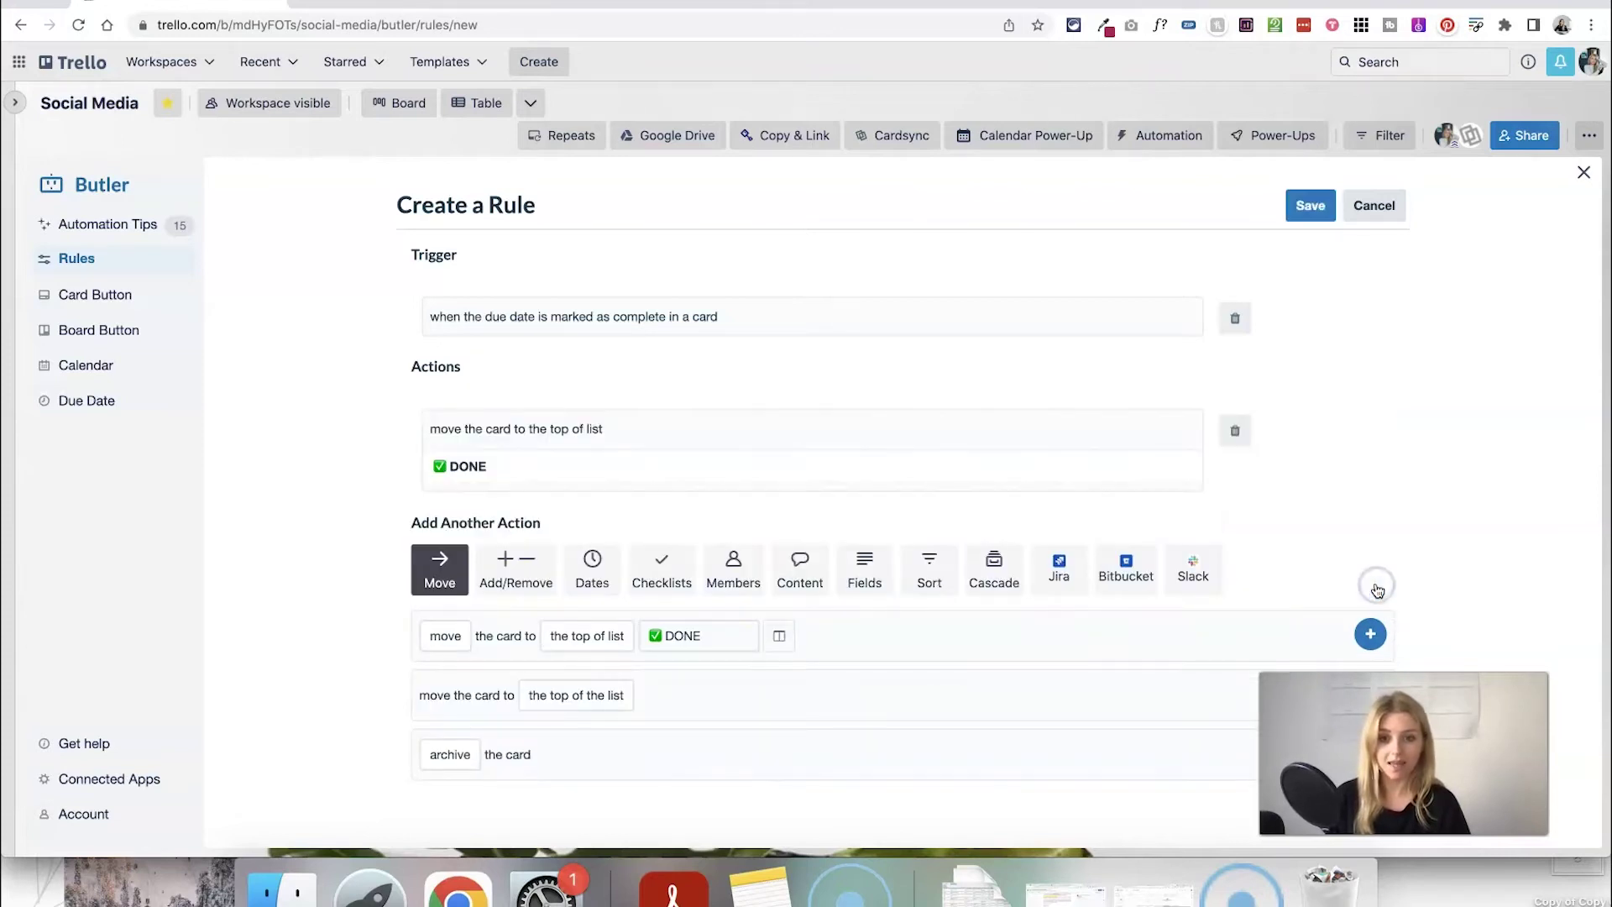
{"action": "left_click", "coordinate": [1302, 210]}
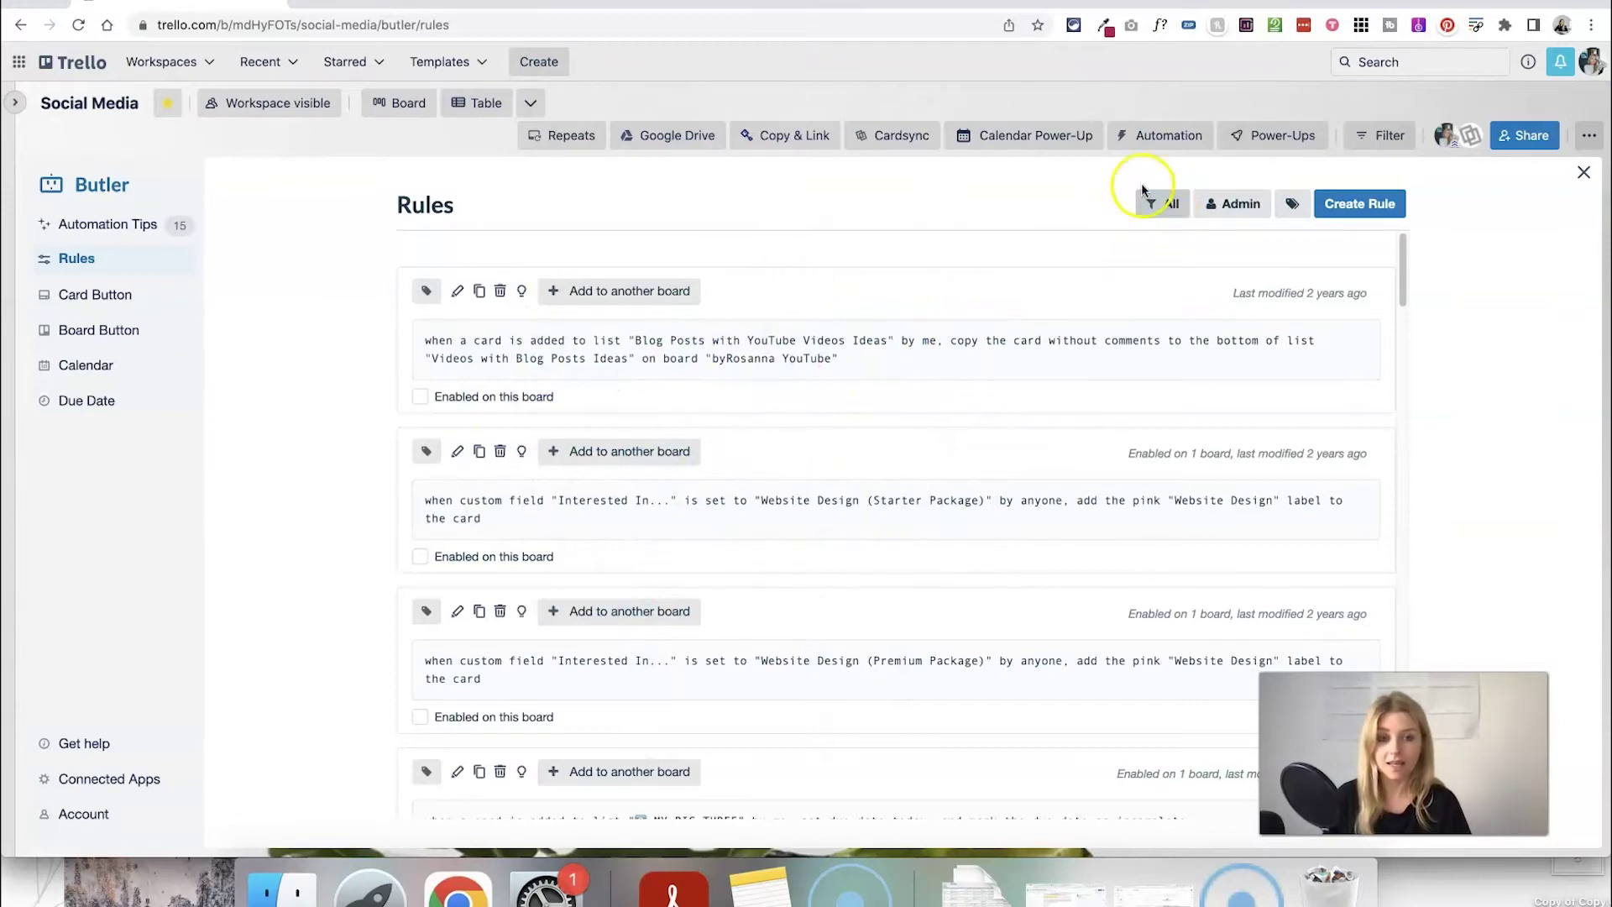
Filter the rules list to Enabled to confirm the new rule, then close the Butler panel
{"action": "scroll", "coordinate": [1177, 504], "scroll_direction": "down", "scroll_amount": 10}
{"action": "scroll", "coordinate": [1179, 507], "scroll_direction": "up", "scroll_amount": 4}
{"action": "scroll", "coordinate": [1178, 507], "scroll_direction": "up", "scroll_amount": 5}
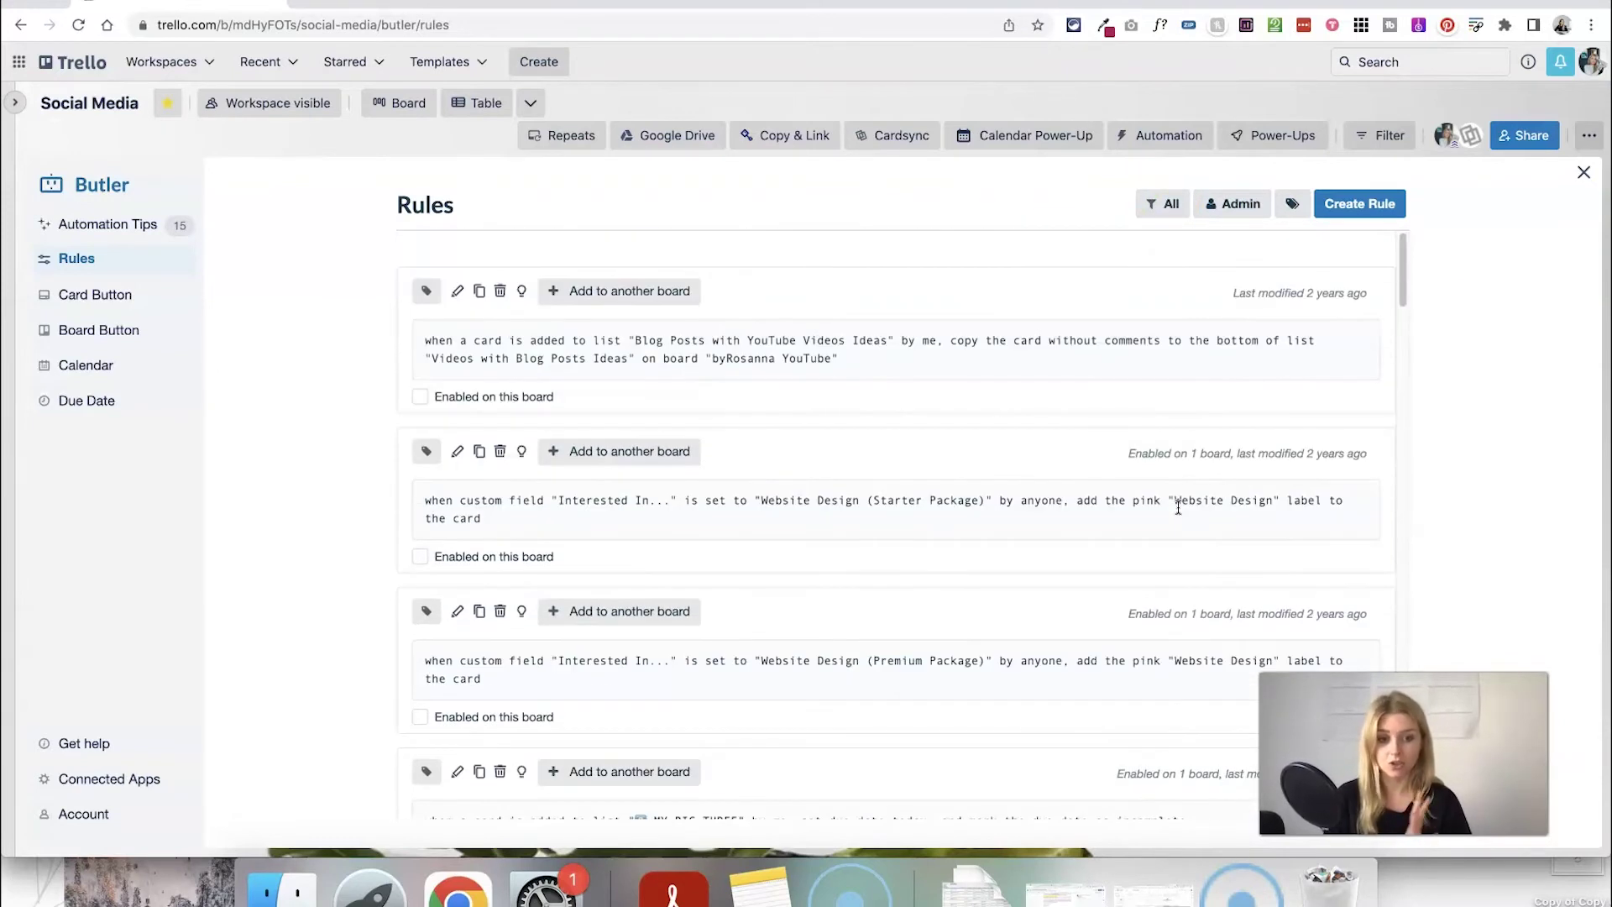
{"action": "left_click", "coordinate": [1165, 222]}
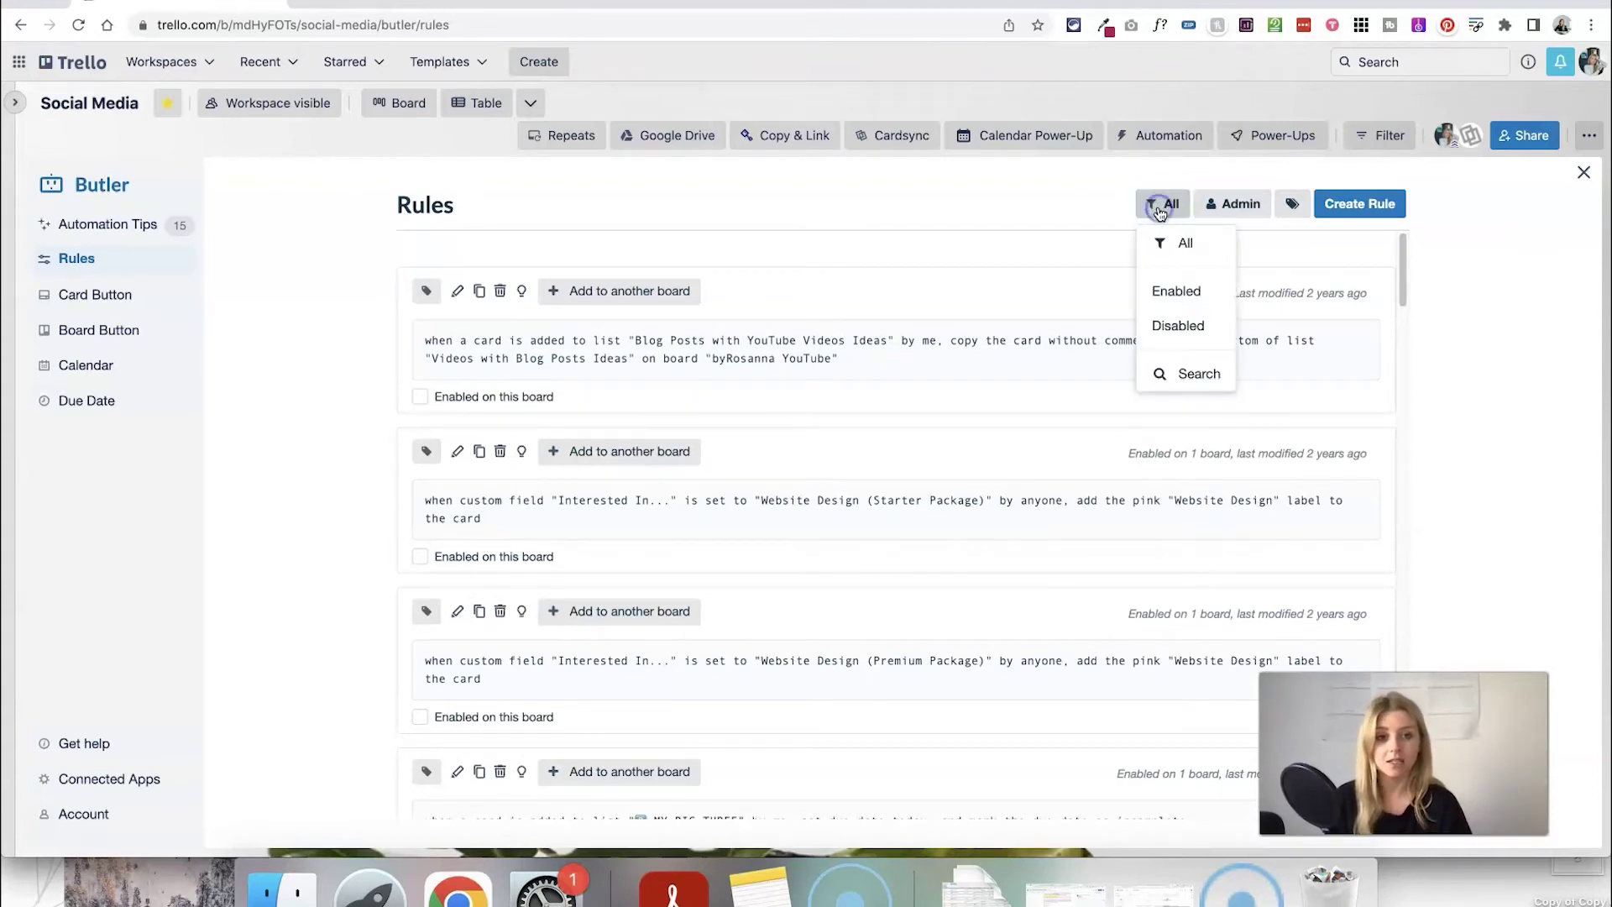
{"action": "left_click", "coordinate": [1172, 294]}
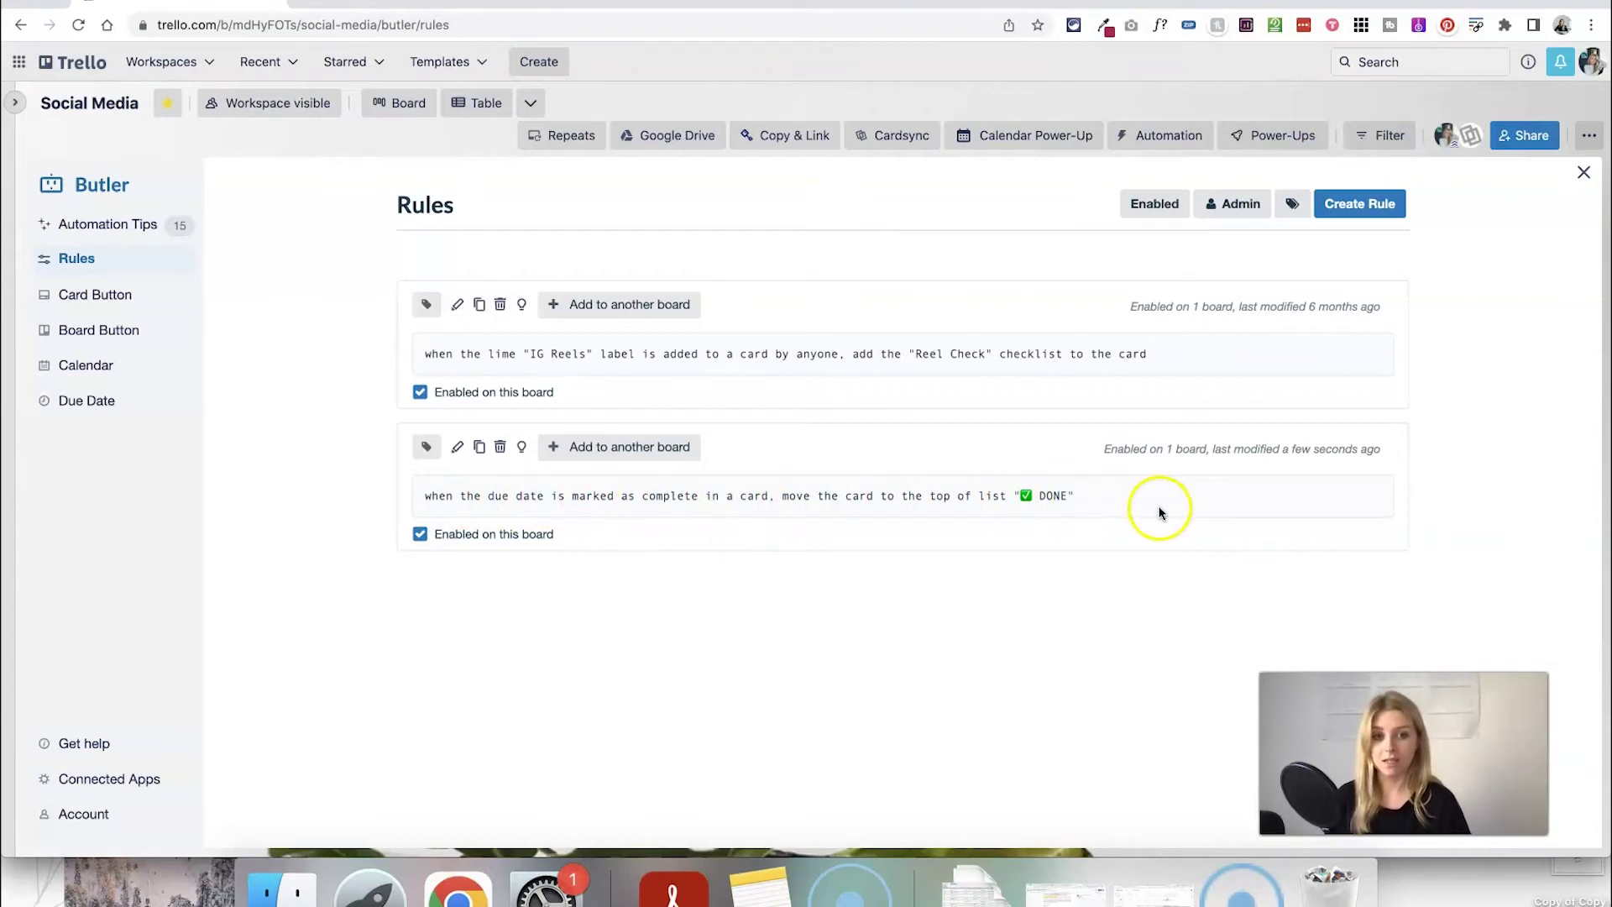
{"action": "left_click", "coordinate": [1584, 173]}
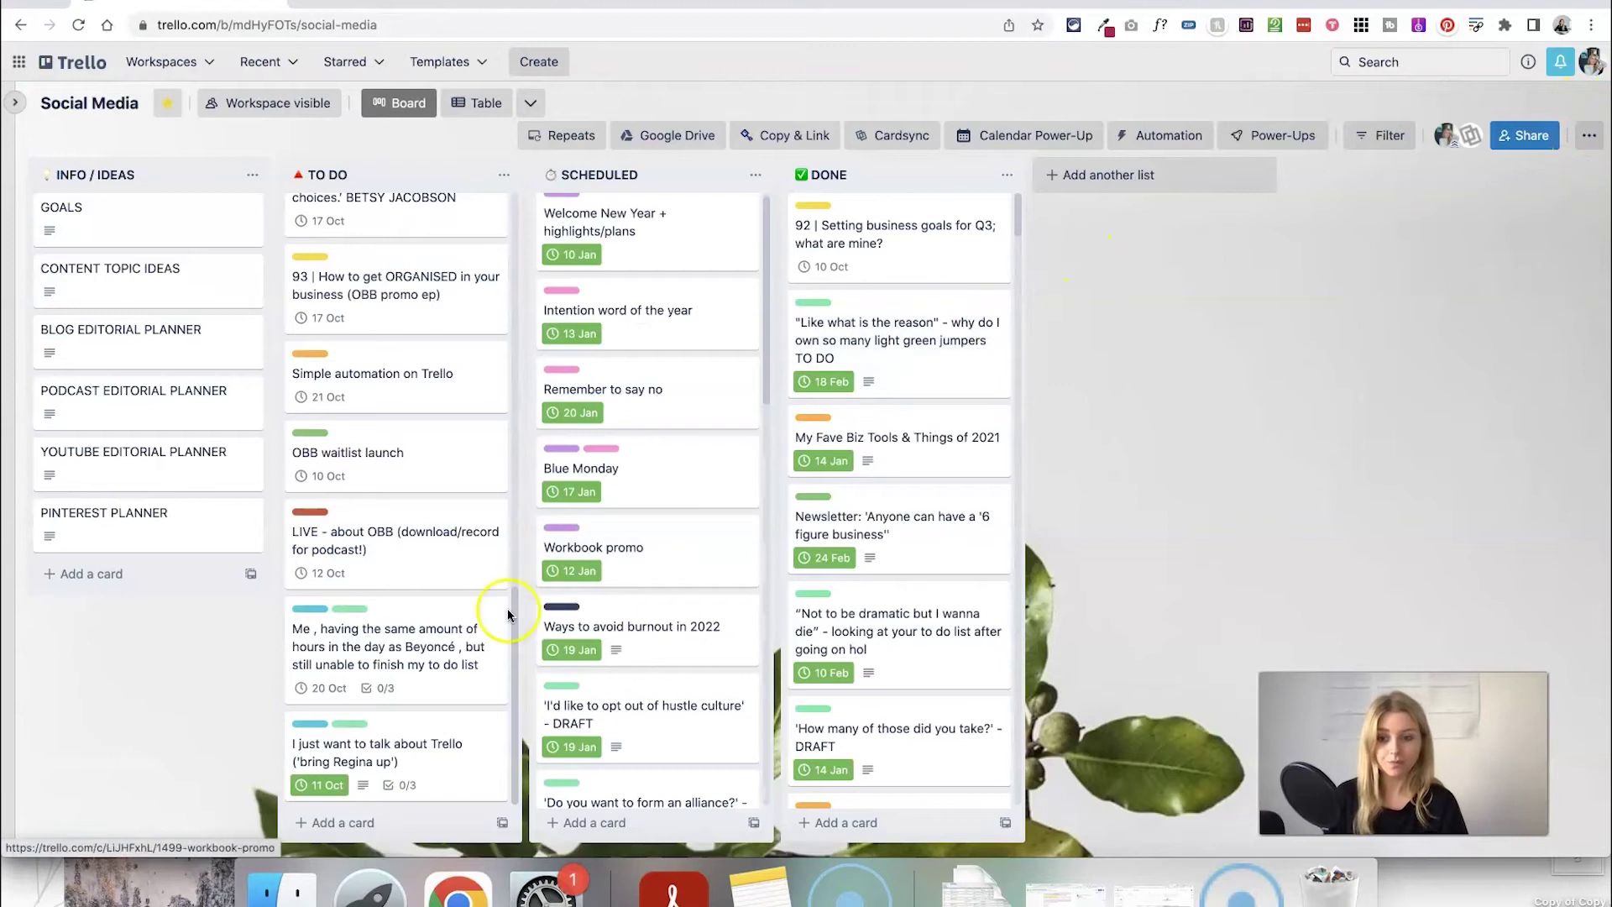
Untick the TO DO card's due date, then re-mark the Trello talk card complete from the calendar
{"action": "left_click", "coordinate": [299, 786]}
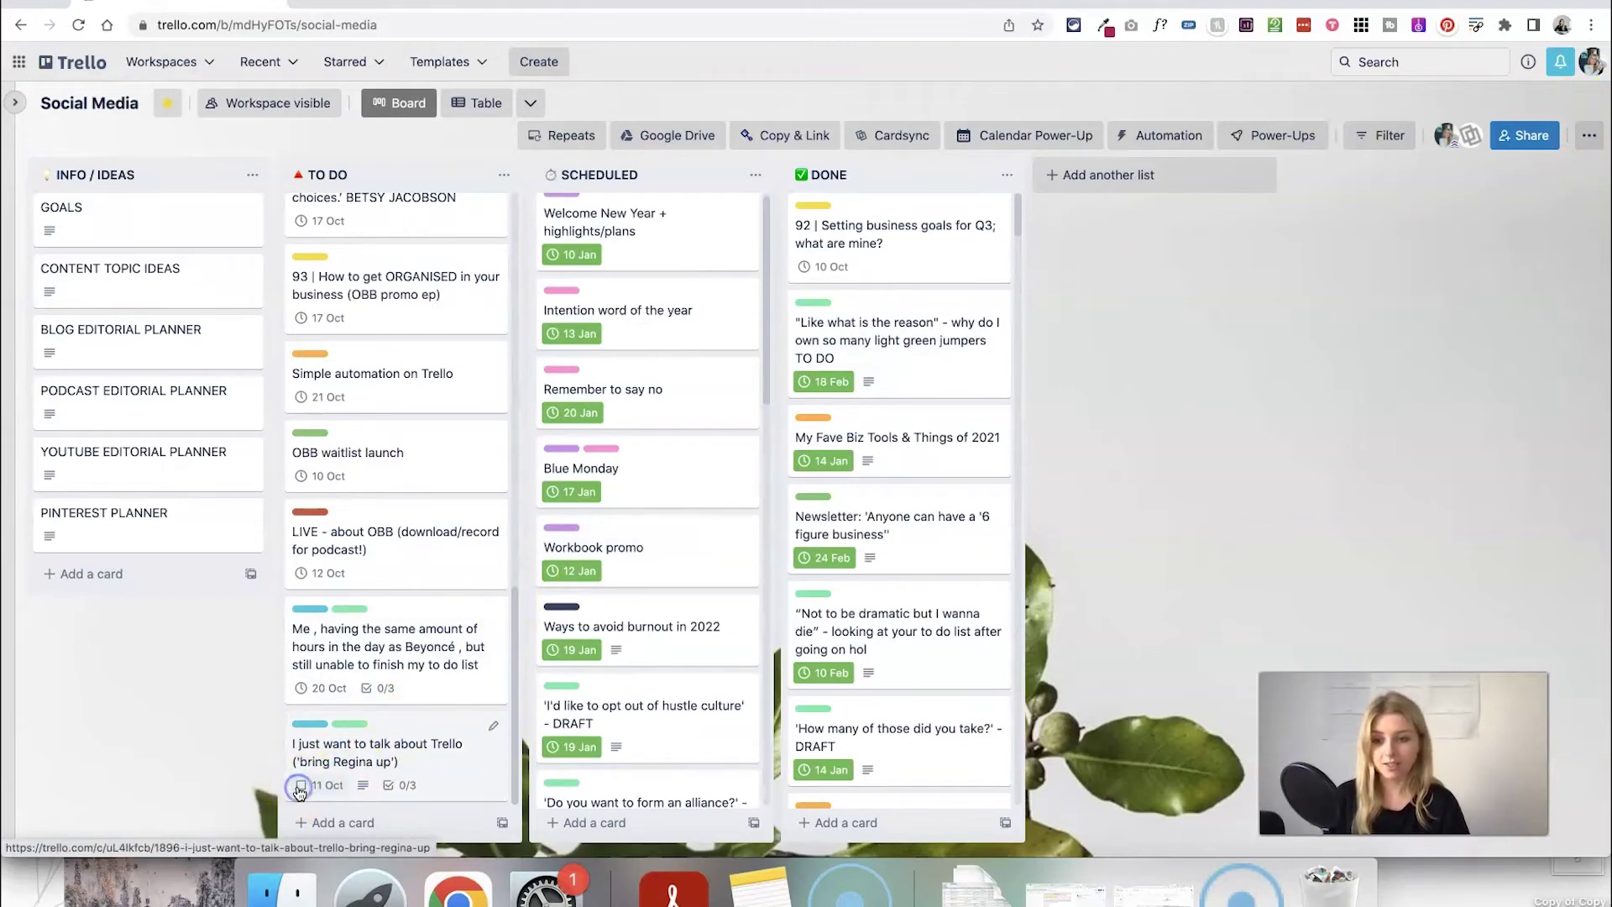
{"action": "left_click", "coordinate": [1018, 138]}
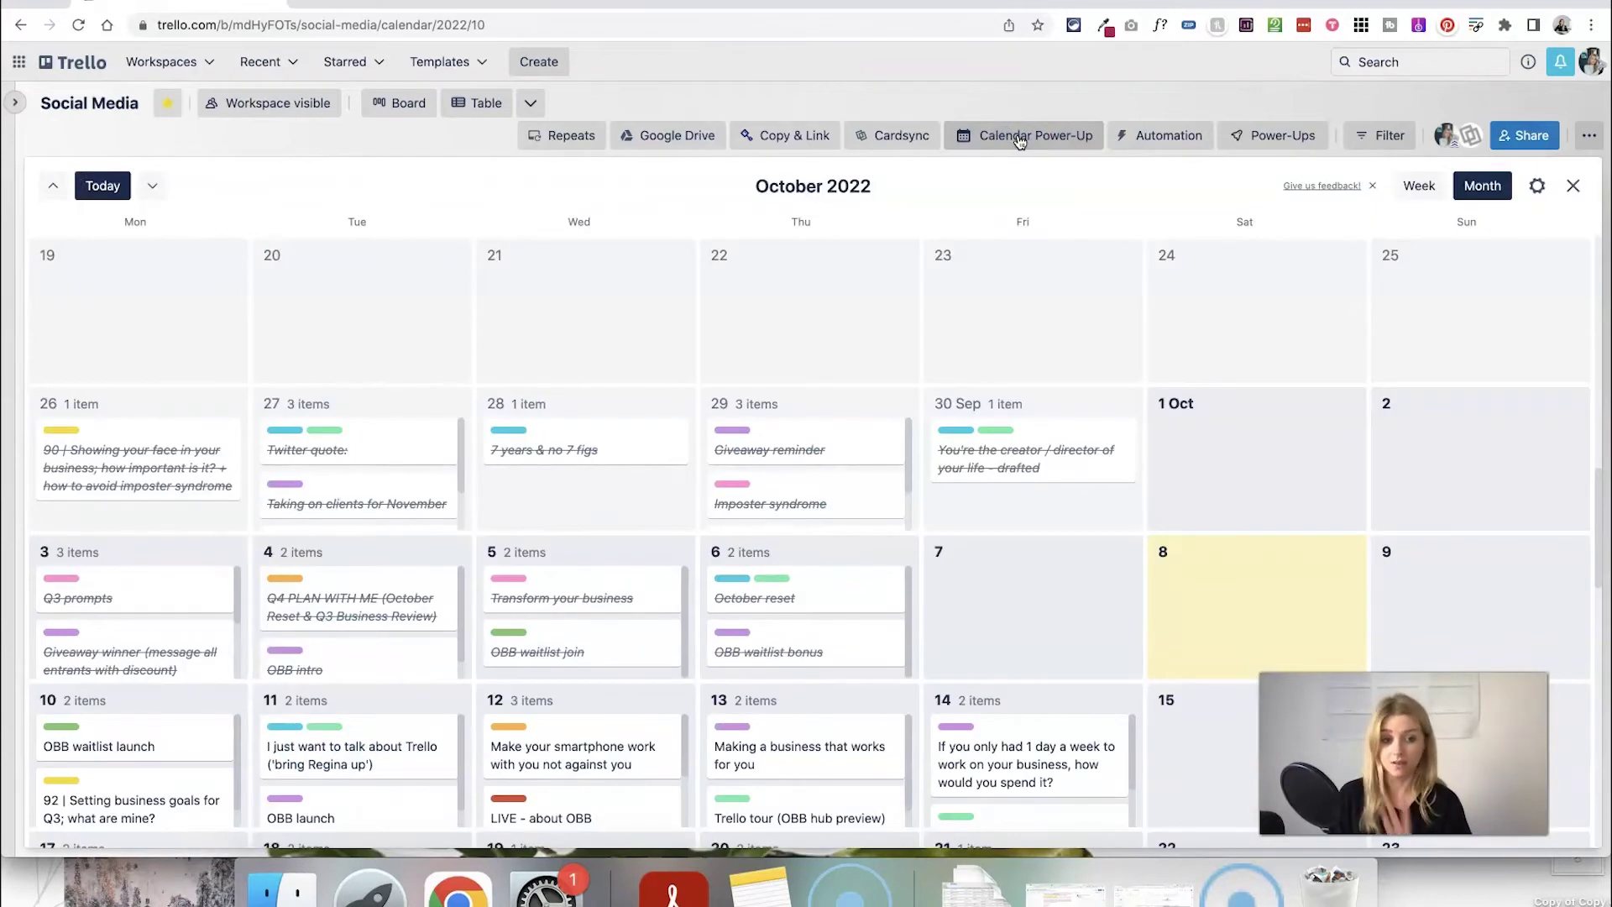
{"action": "left_click", "coordinate": [599, 543]}
{"action": "scroll", "coordinate": [599, 547], "scroll_direction": "down", "scroll_amount": 5}
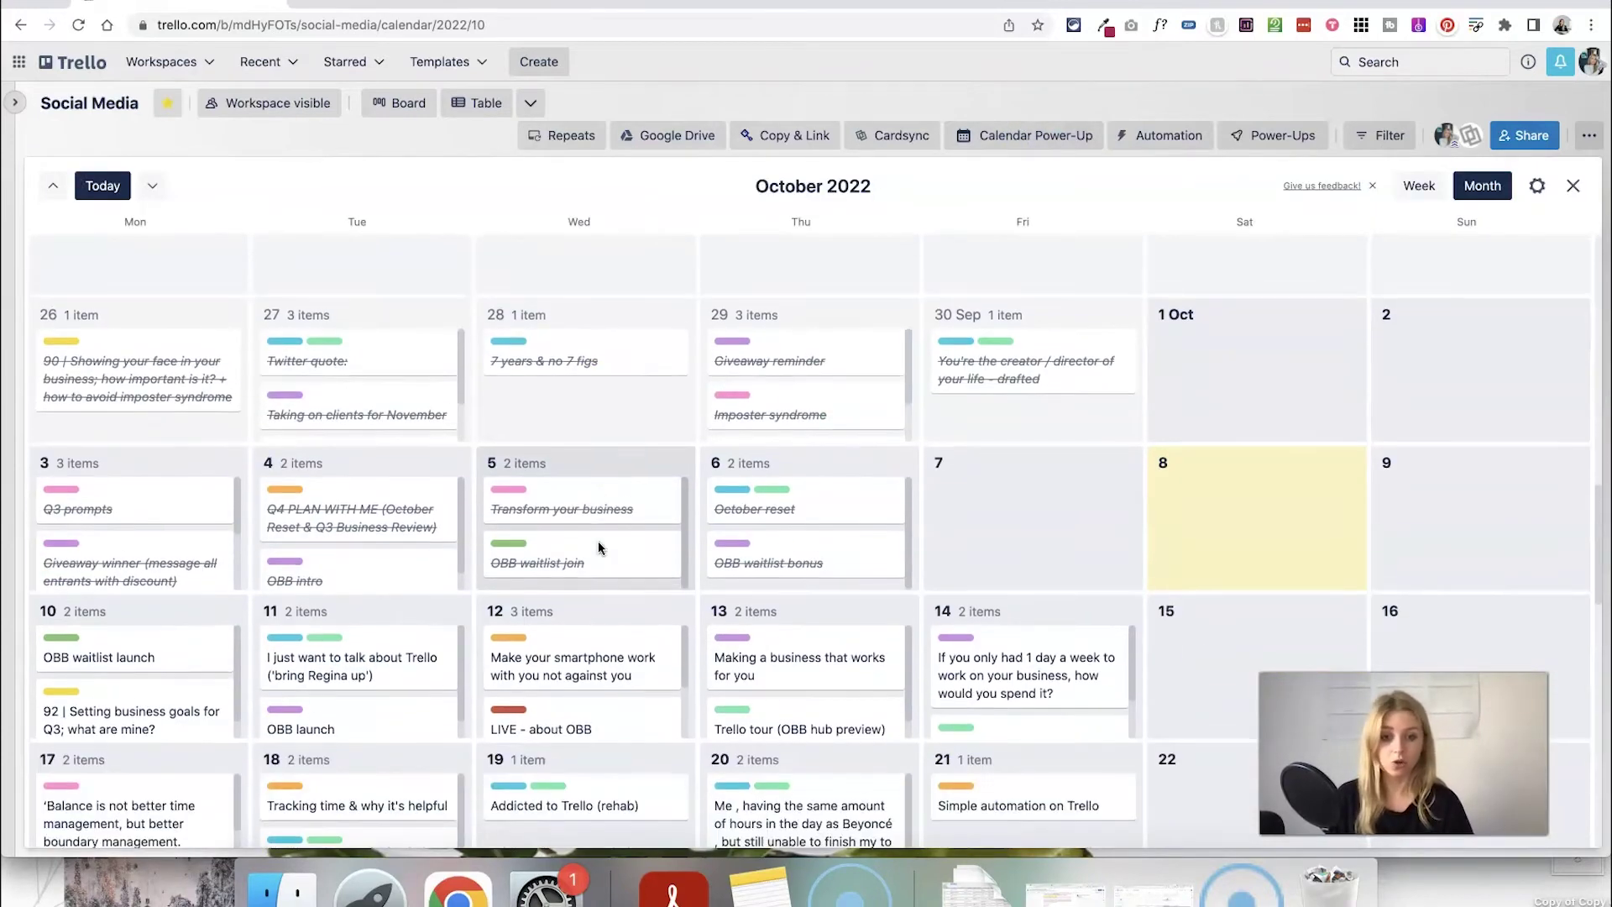
{"action": "scroll", "coordinate": [497, 606], "scroll_direction": "down", "scroll_amount": 2}
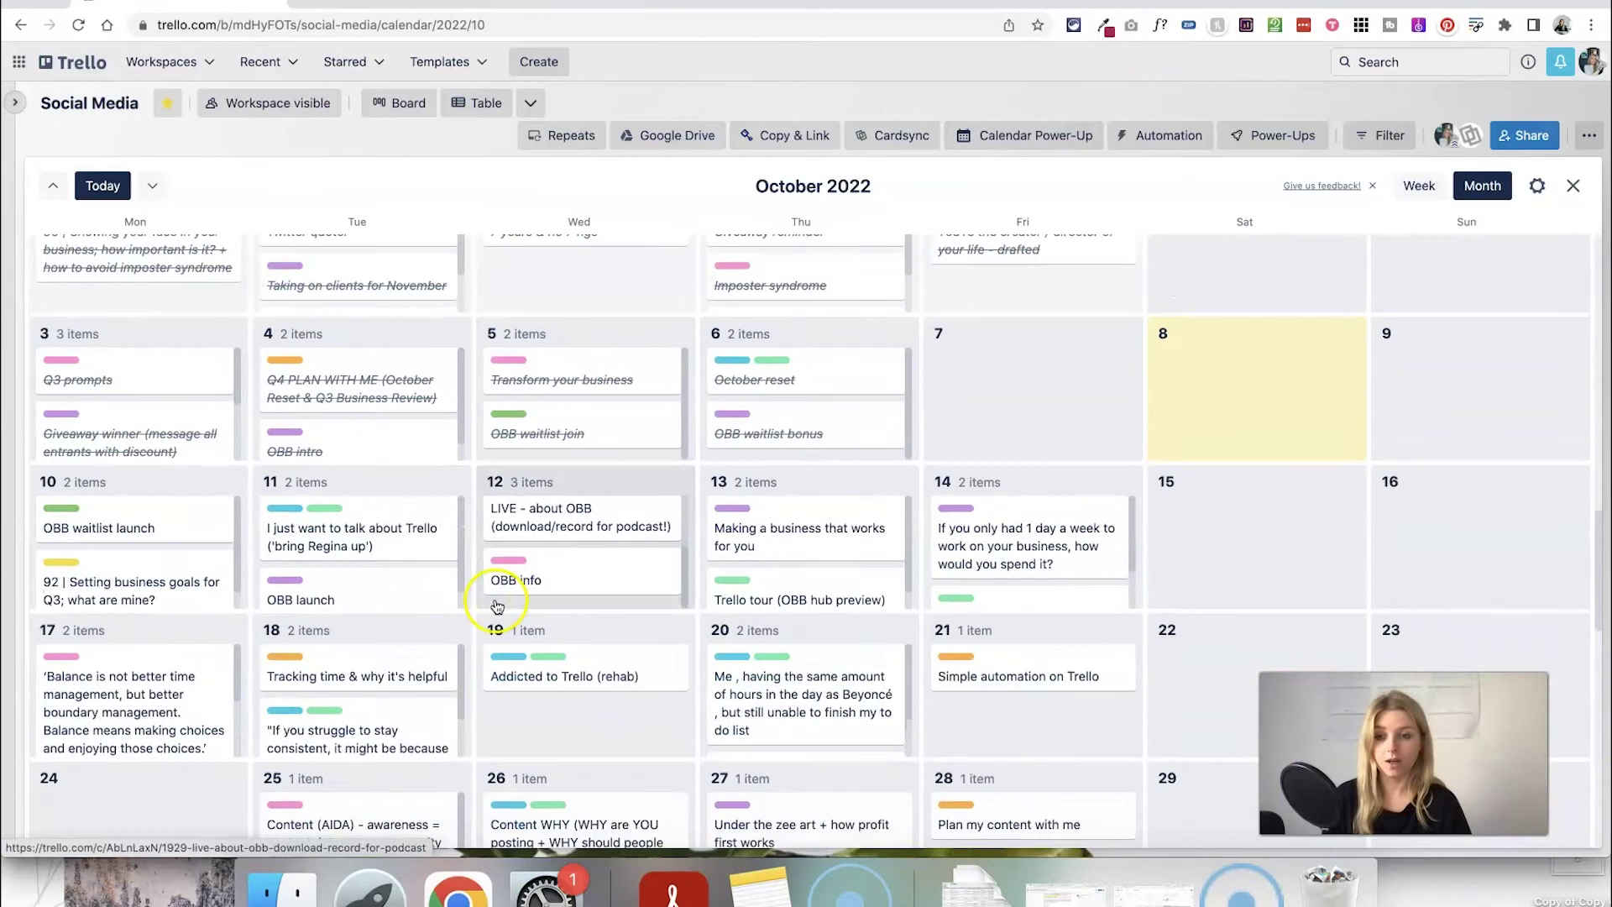
{"action": "left_click", "coordinate": [385, 527]}
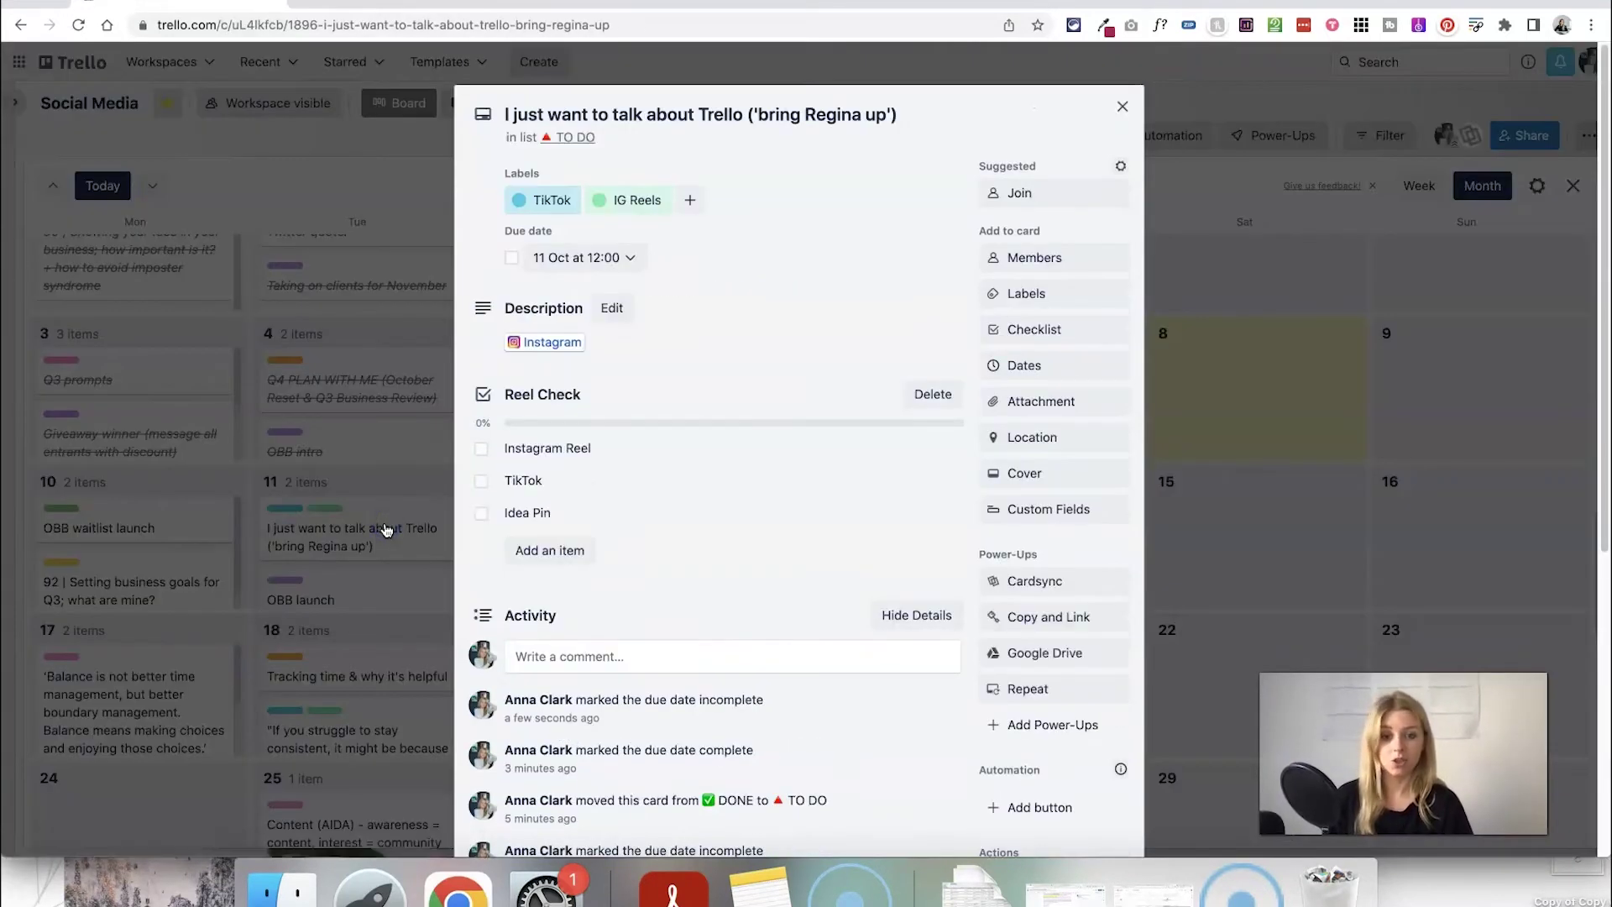
{"action": "left_click", "coordinate": [508, 265]}
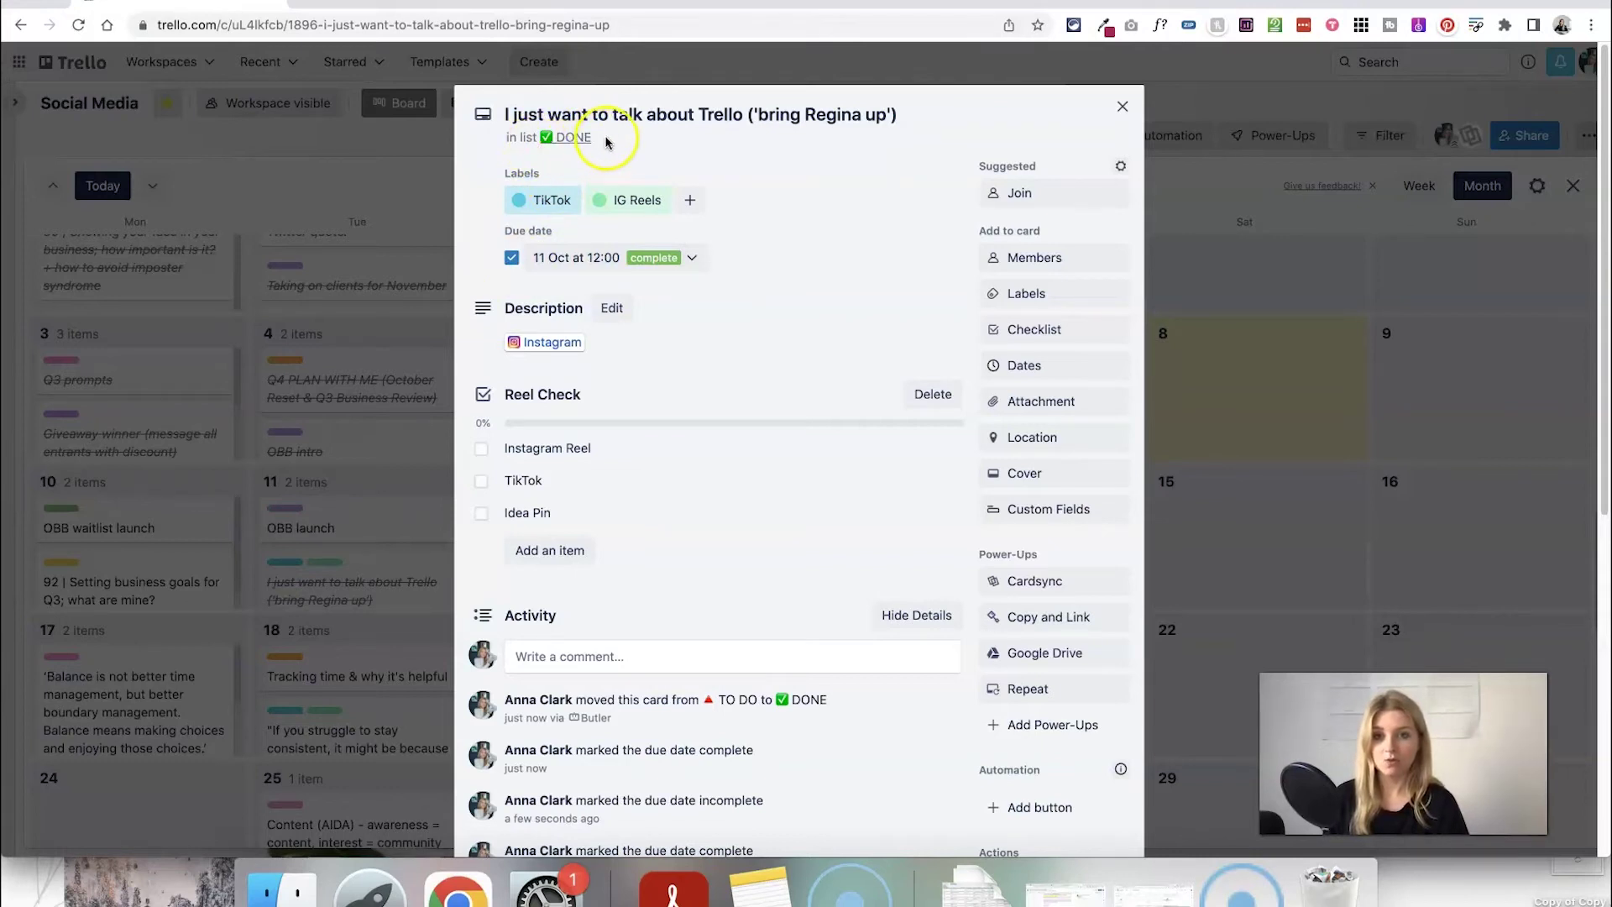
{"action": "left_click", "coordinate": [1122, 108]}
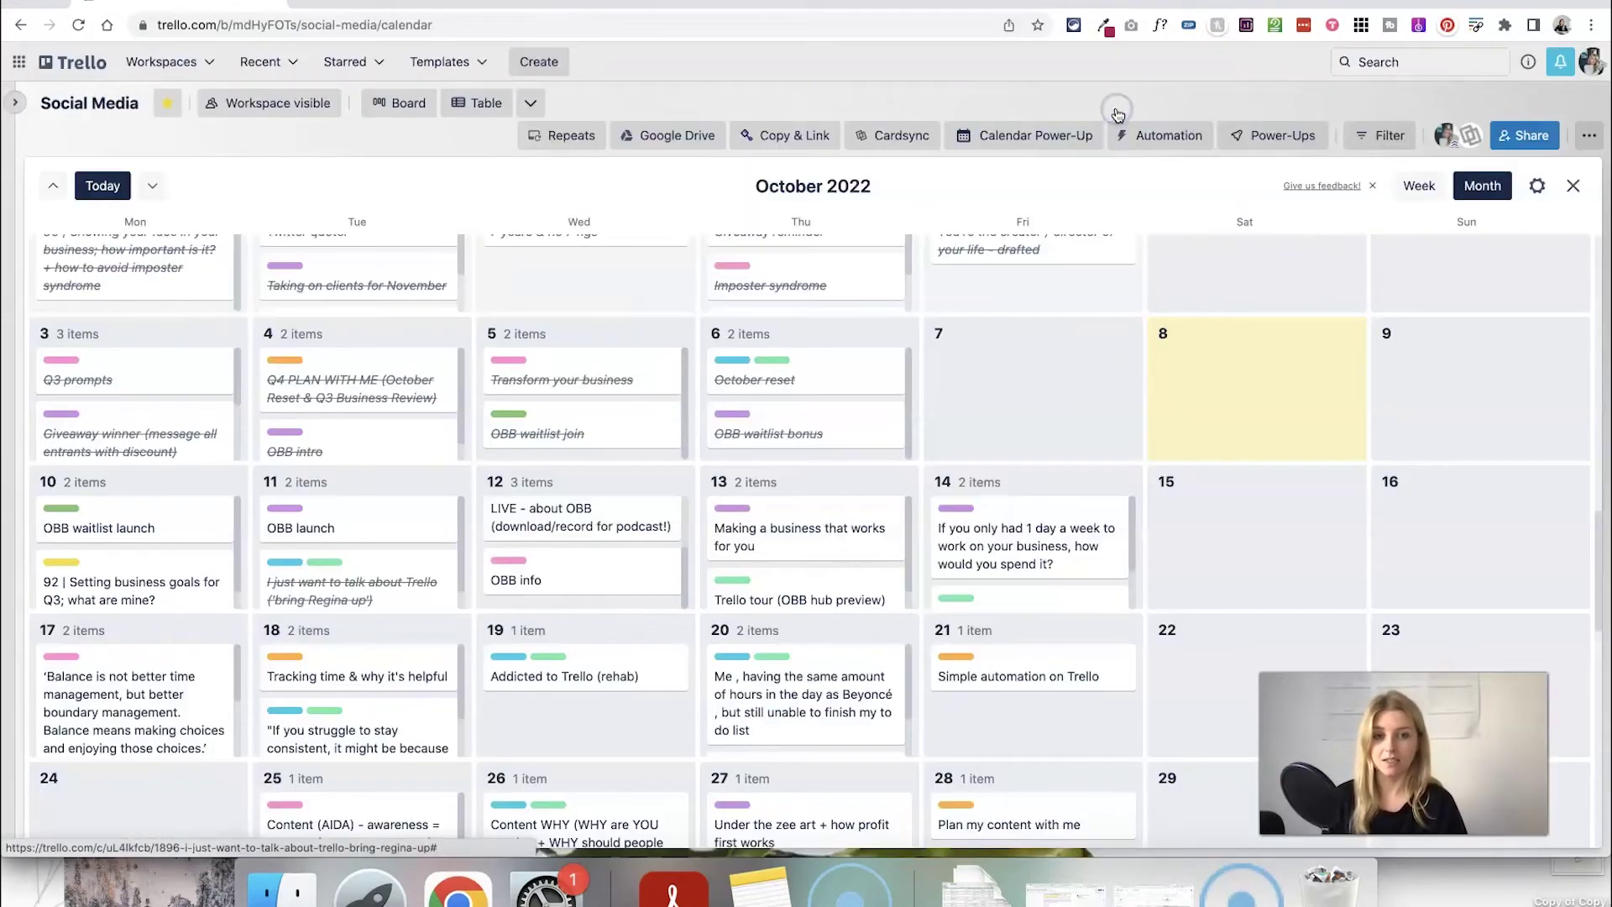
Back on the board lists, mark the 17 Oct 'Balance is not better time management…' card's due date complete
{"action": "left_click", "coordinate": [1023, 137]}
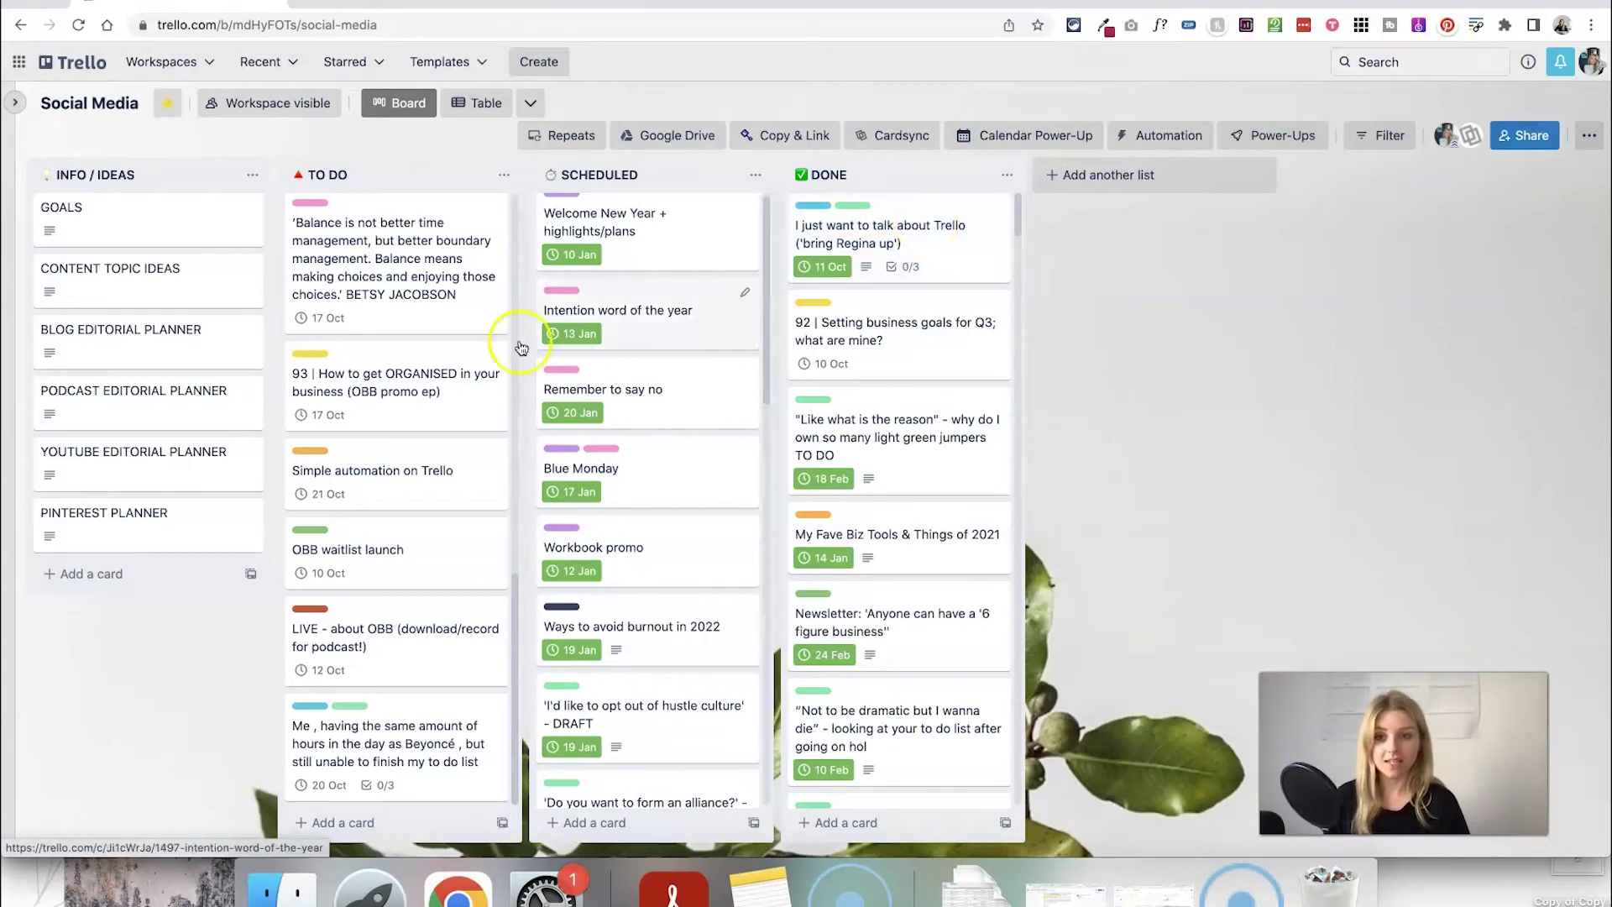
{"action": "left_click", "coordinate": [396, 276]}
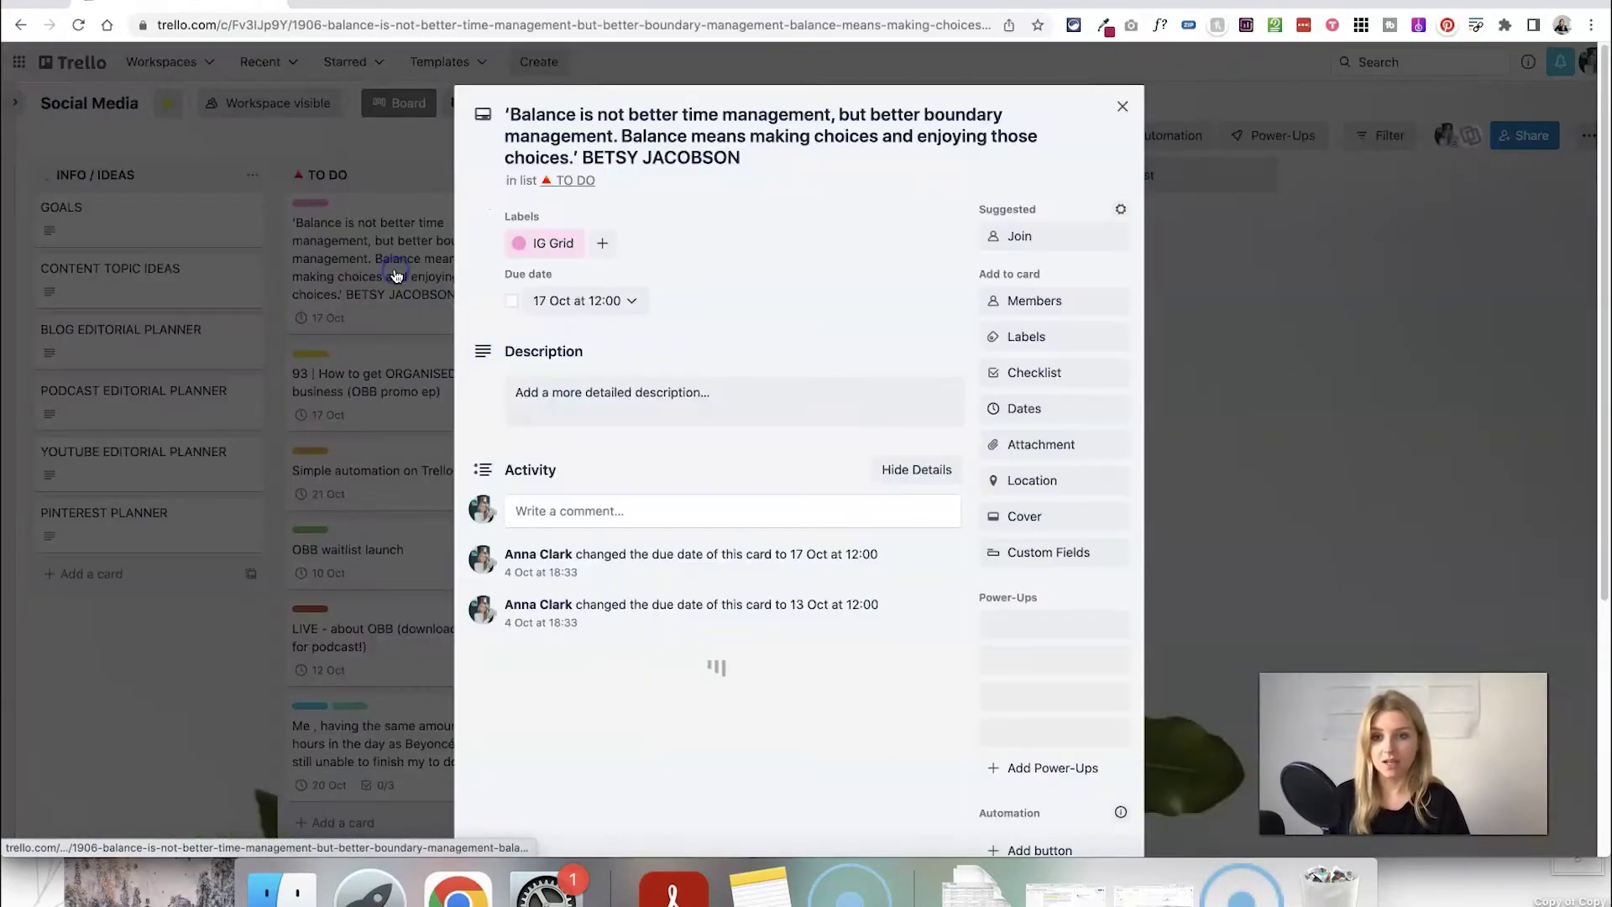
{"action": "left_click", "coordinate": [512, 302]}
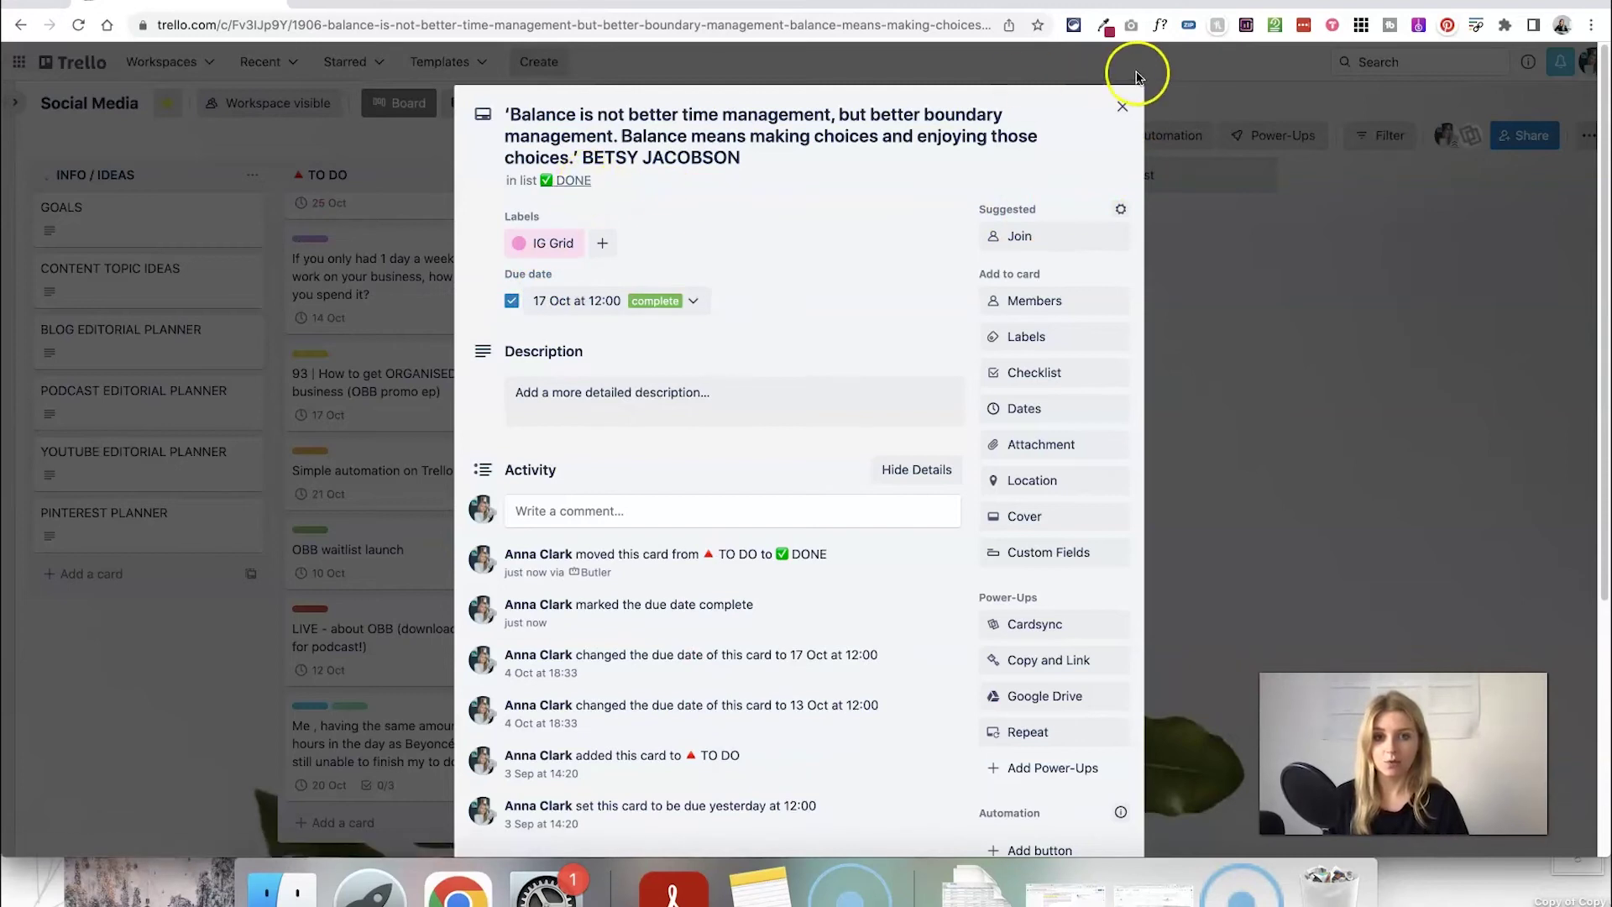
{"action": "left_click", "coordinate": [1123, 107]}
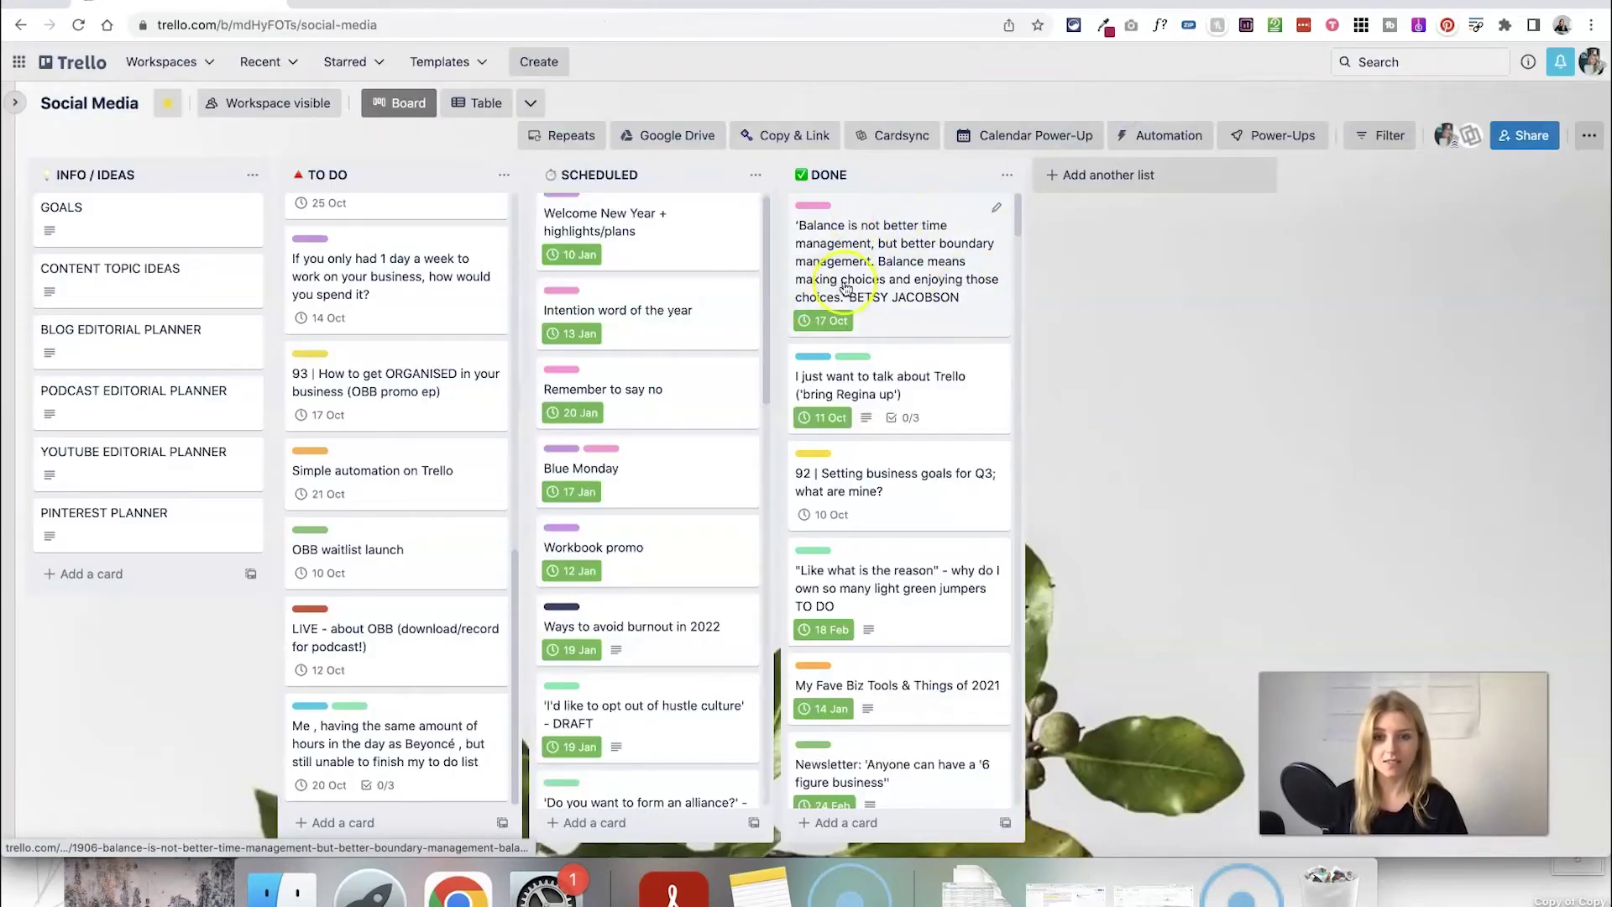
Tick the due date badge of the 13 Oct 'Making a business that works for you' card
{"action": "scroll", "coordinate": [453, 294], "scroll_direction": "up", "scroll_amount": 5}
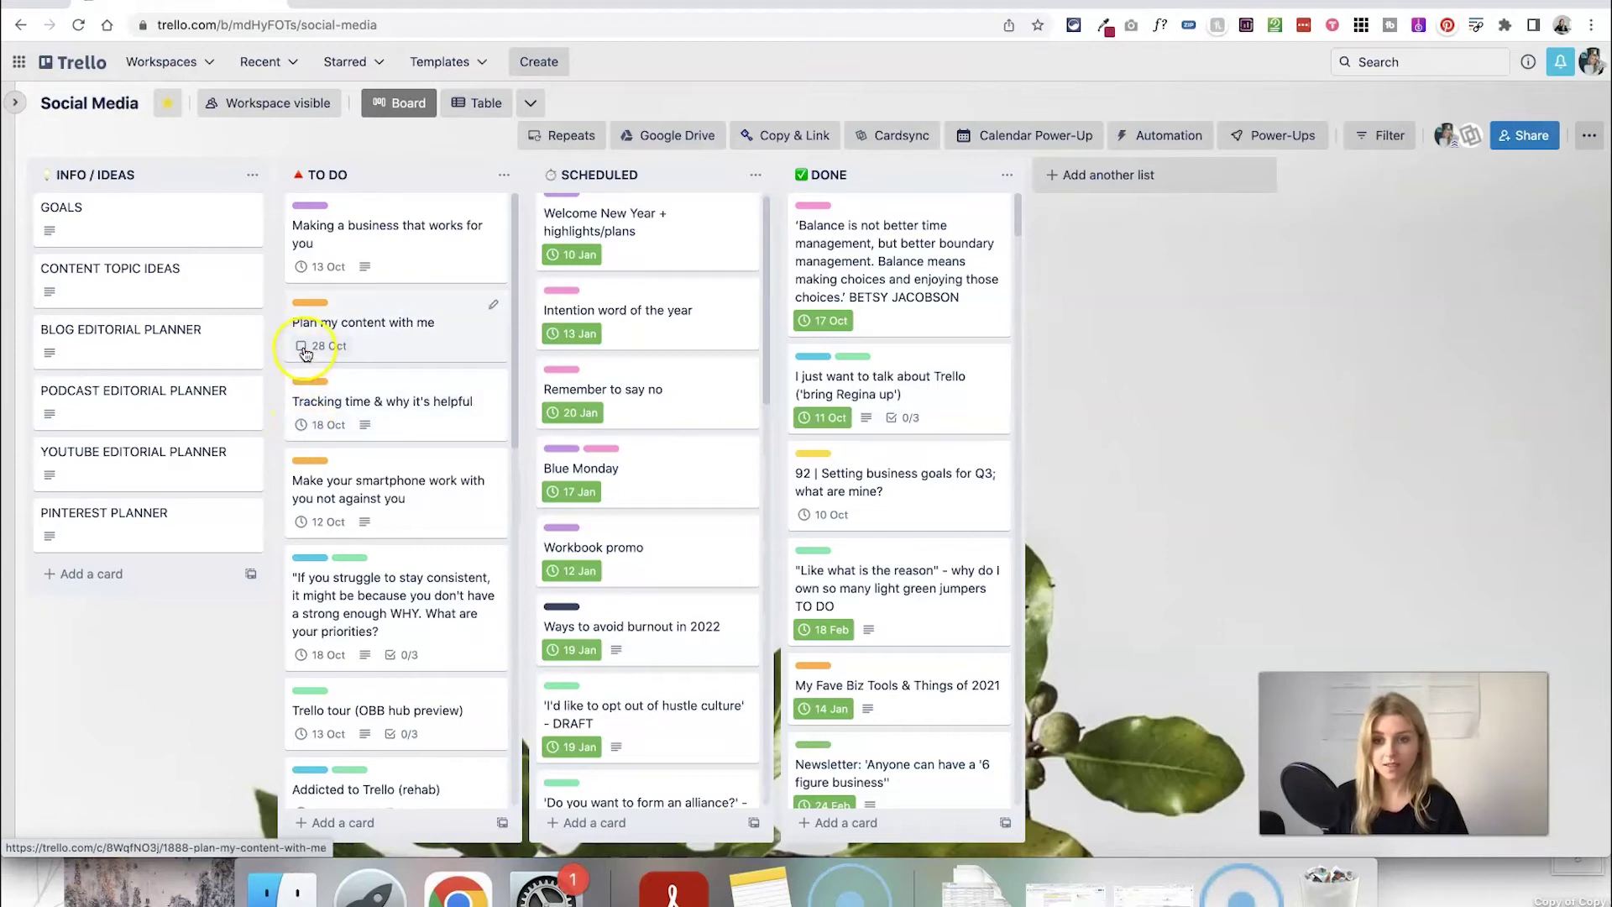
{"action": "left_click", "coordinate": [458, 228]}
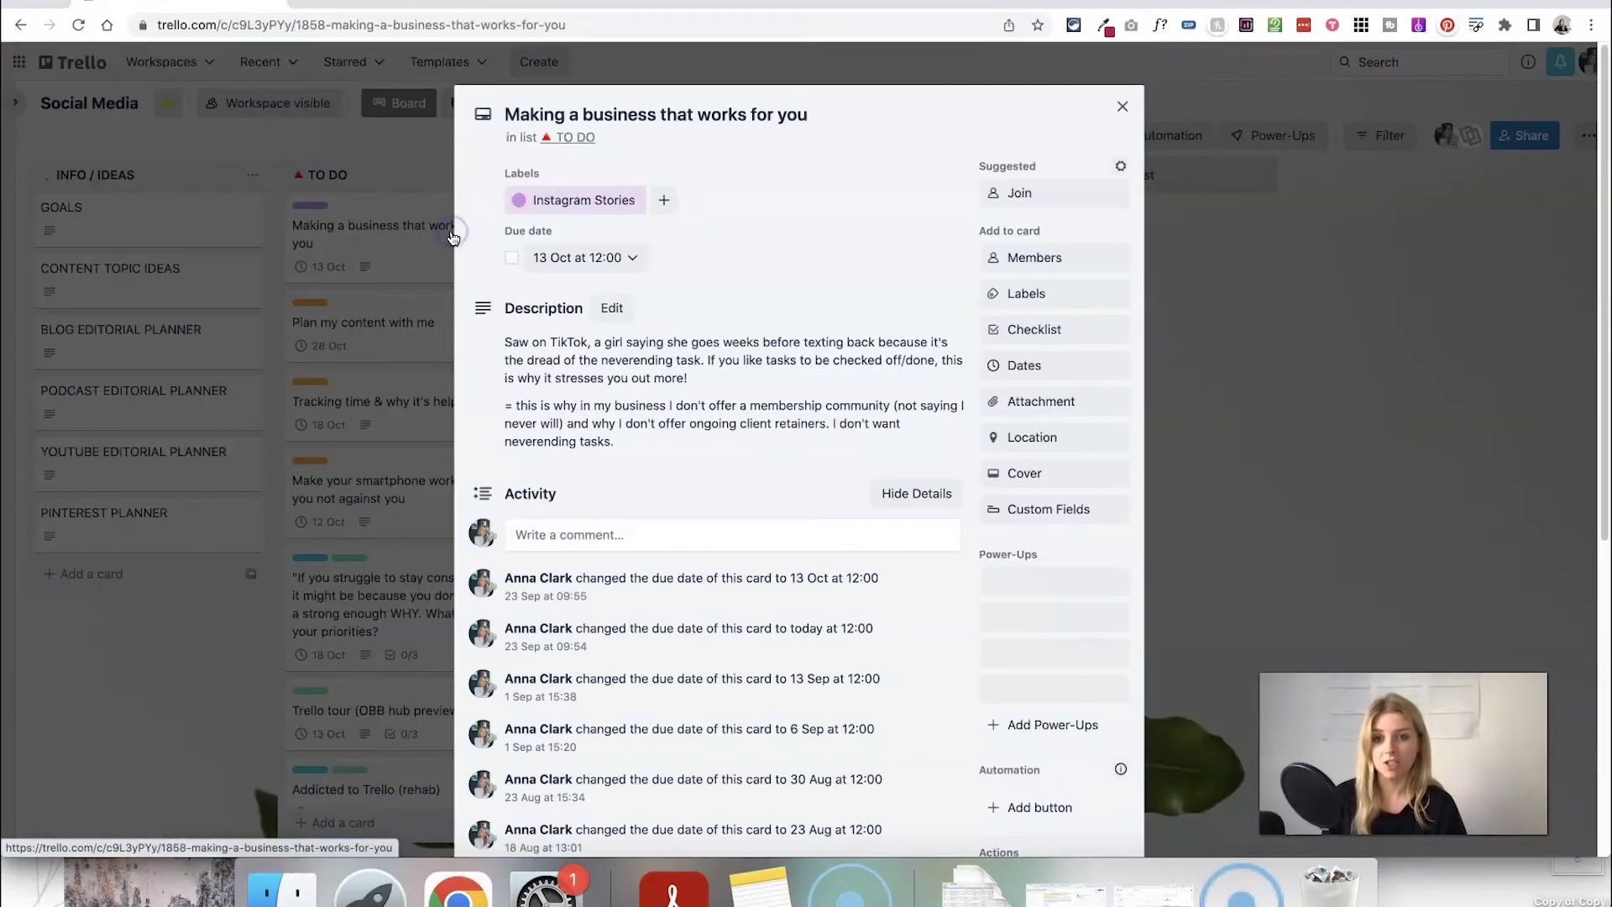
{"action": "left_click", "coordinate": [1122, 107]}
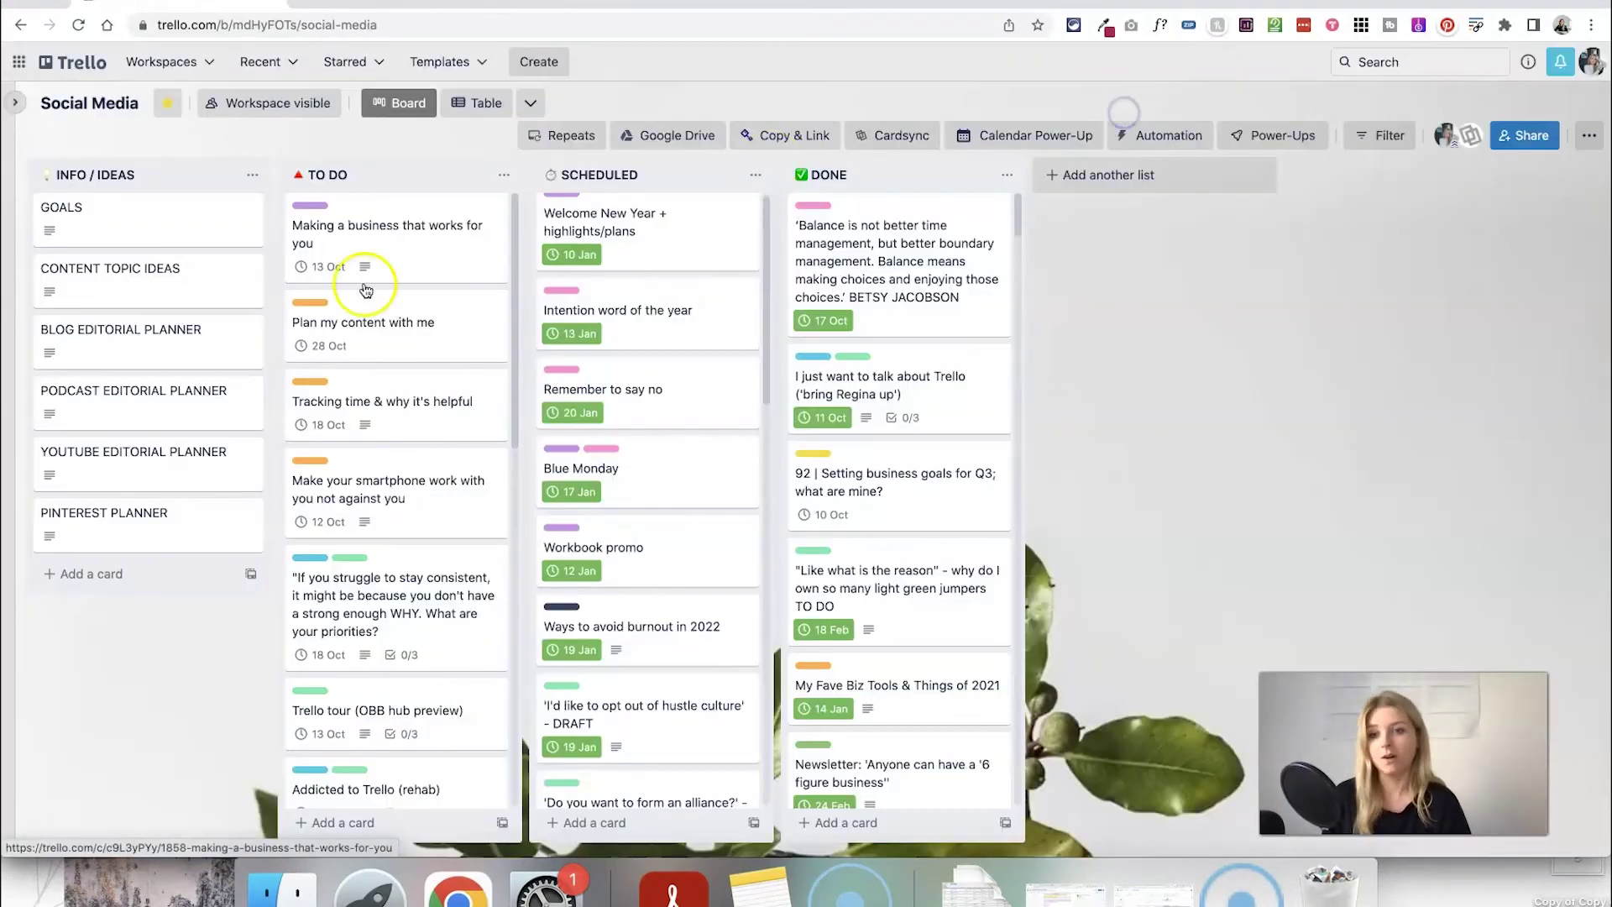
{"action": "left_click", "coordinate": [303, 267]}
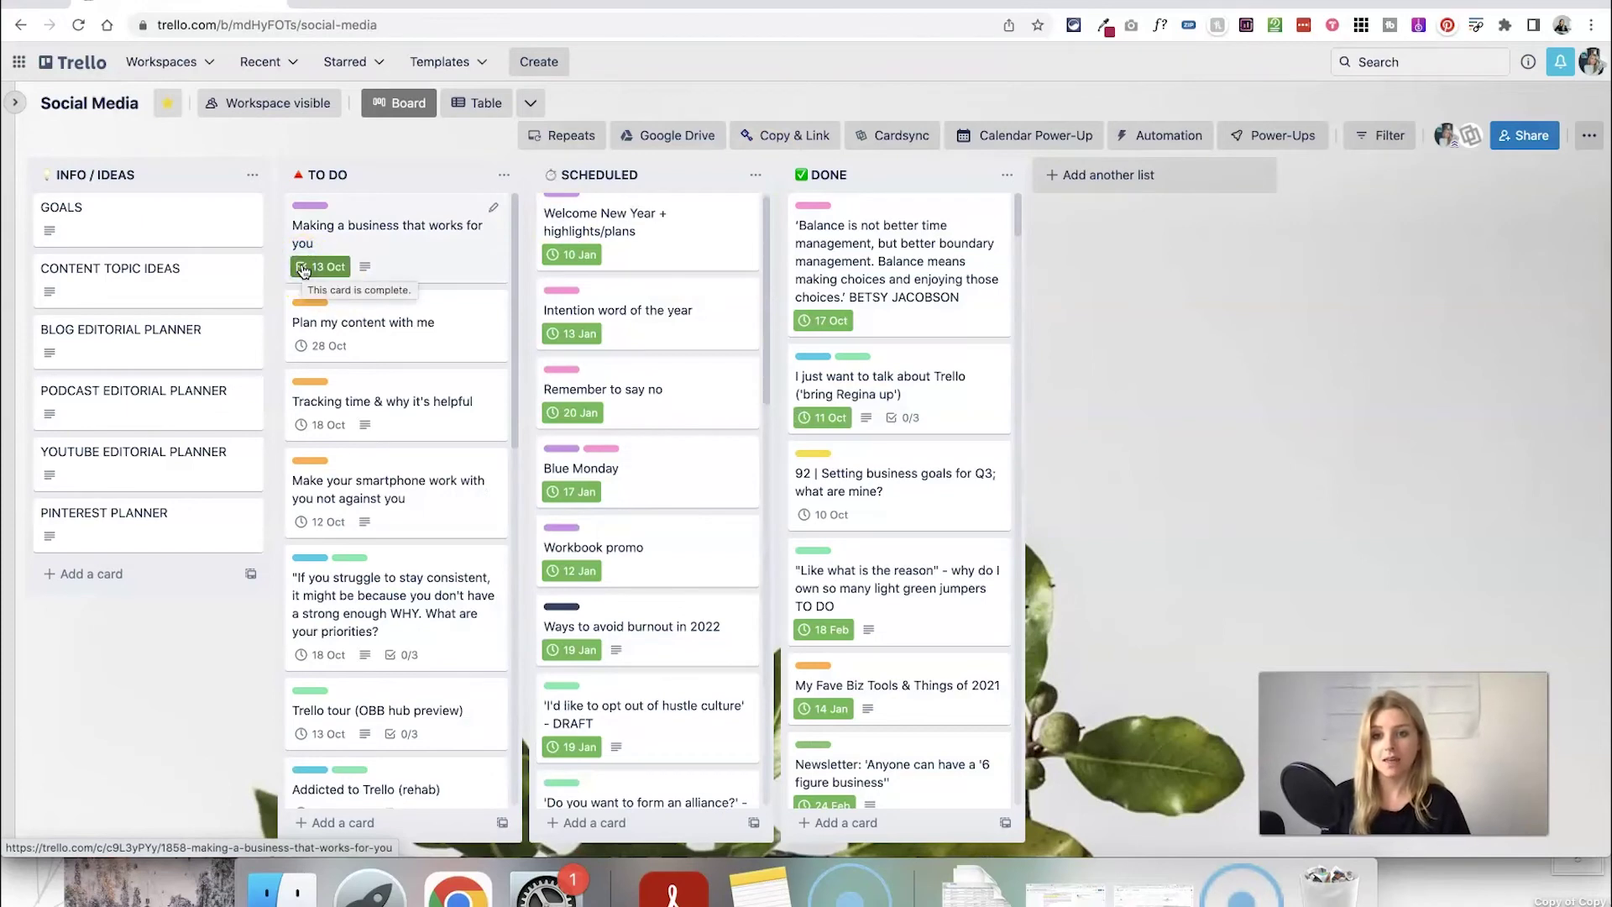
{"action": "left_click", "coordinate": [938, 232]}
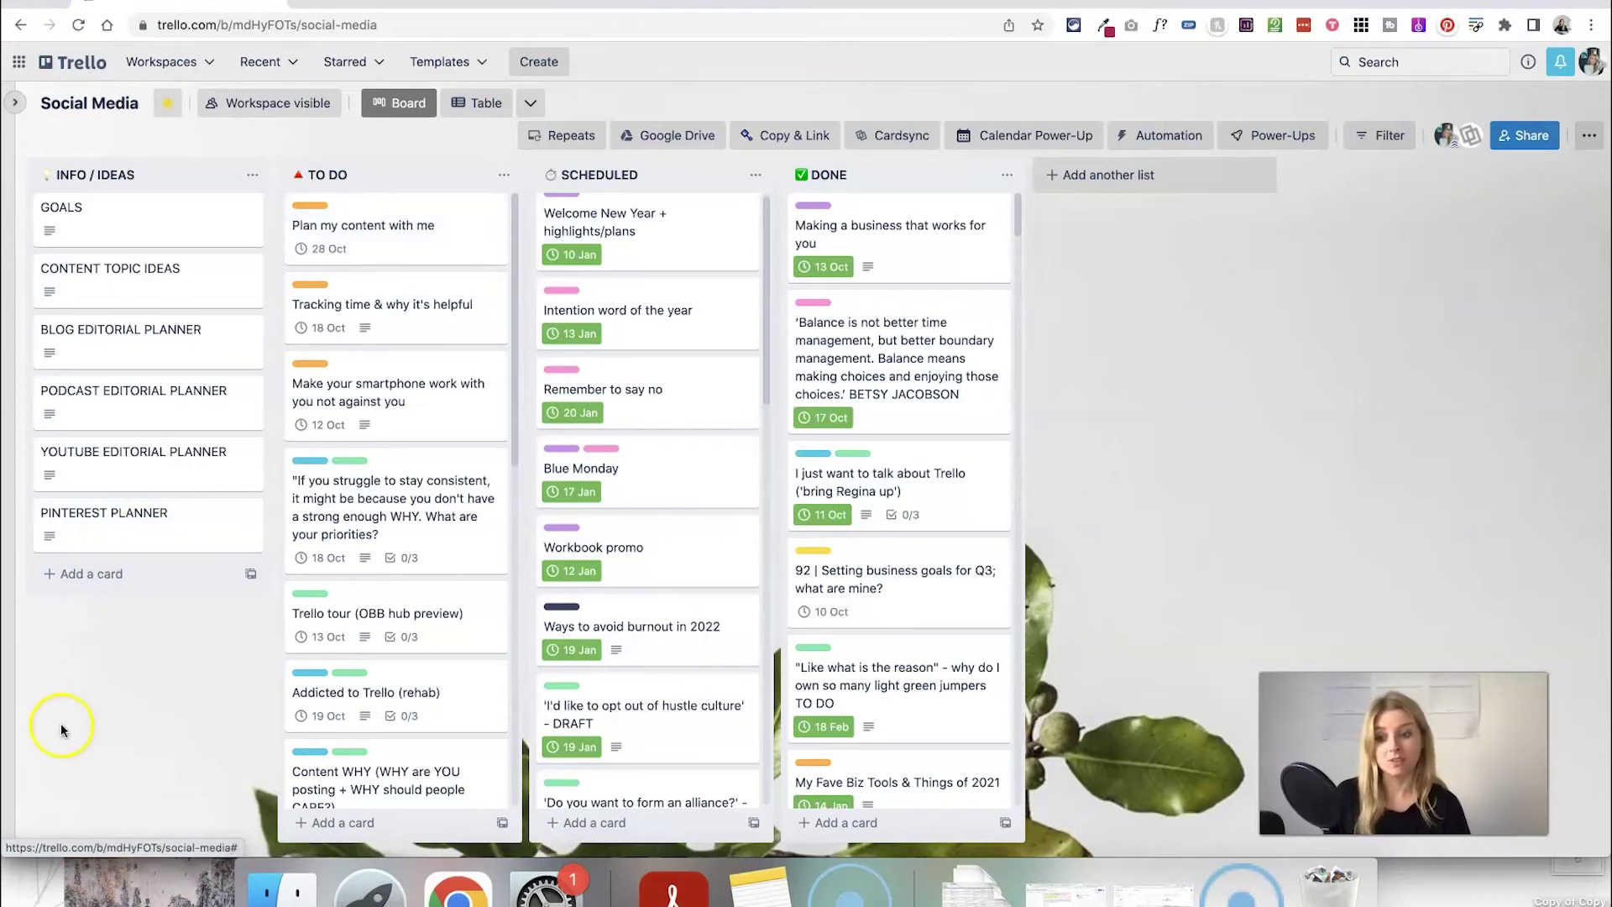
Drag the 'Instagram stories tip' card from DONE to the top of TO DO and check its 19 Aug badge
{"action": "left_click", "coordinate": [31, 798]}
{"action": "left_click", "coordinate": [1150, 333]}
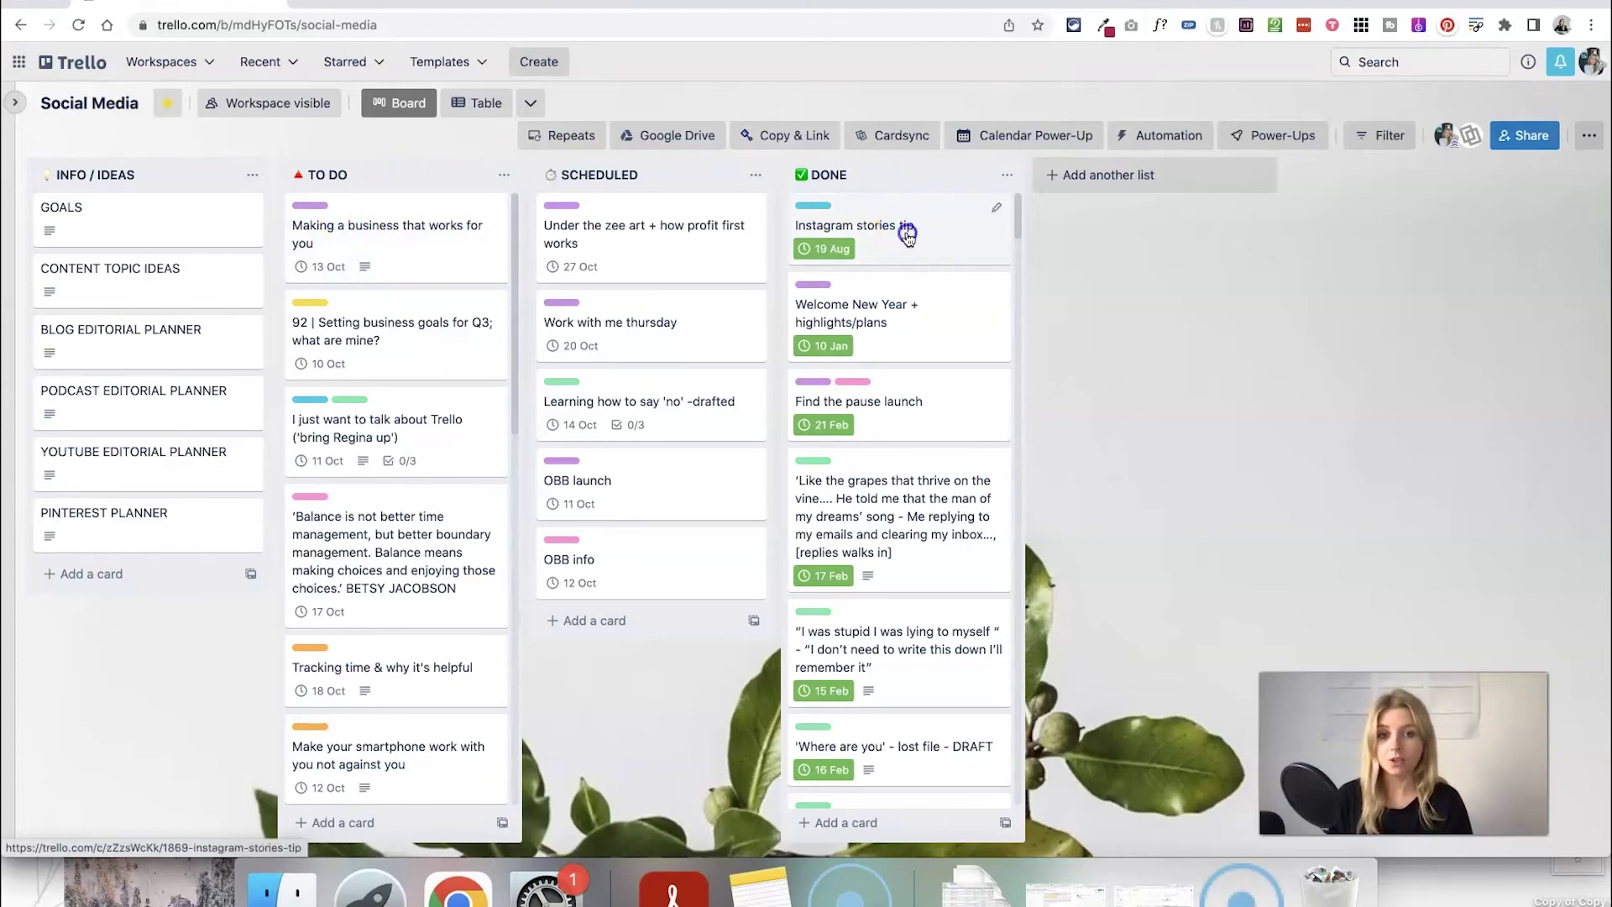
{"action": "left_click_drag", "start_coordinate": [908, 236], "coordinate": [395, 235]}
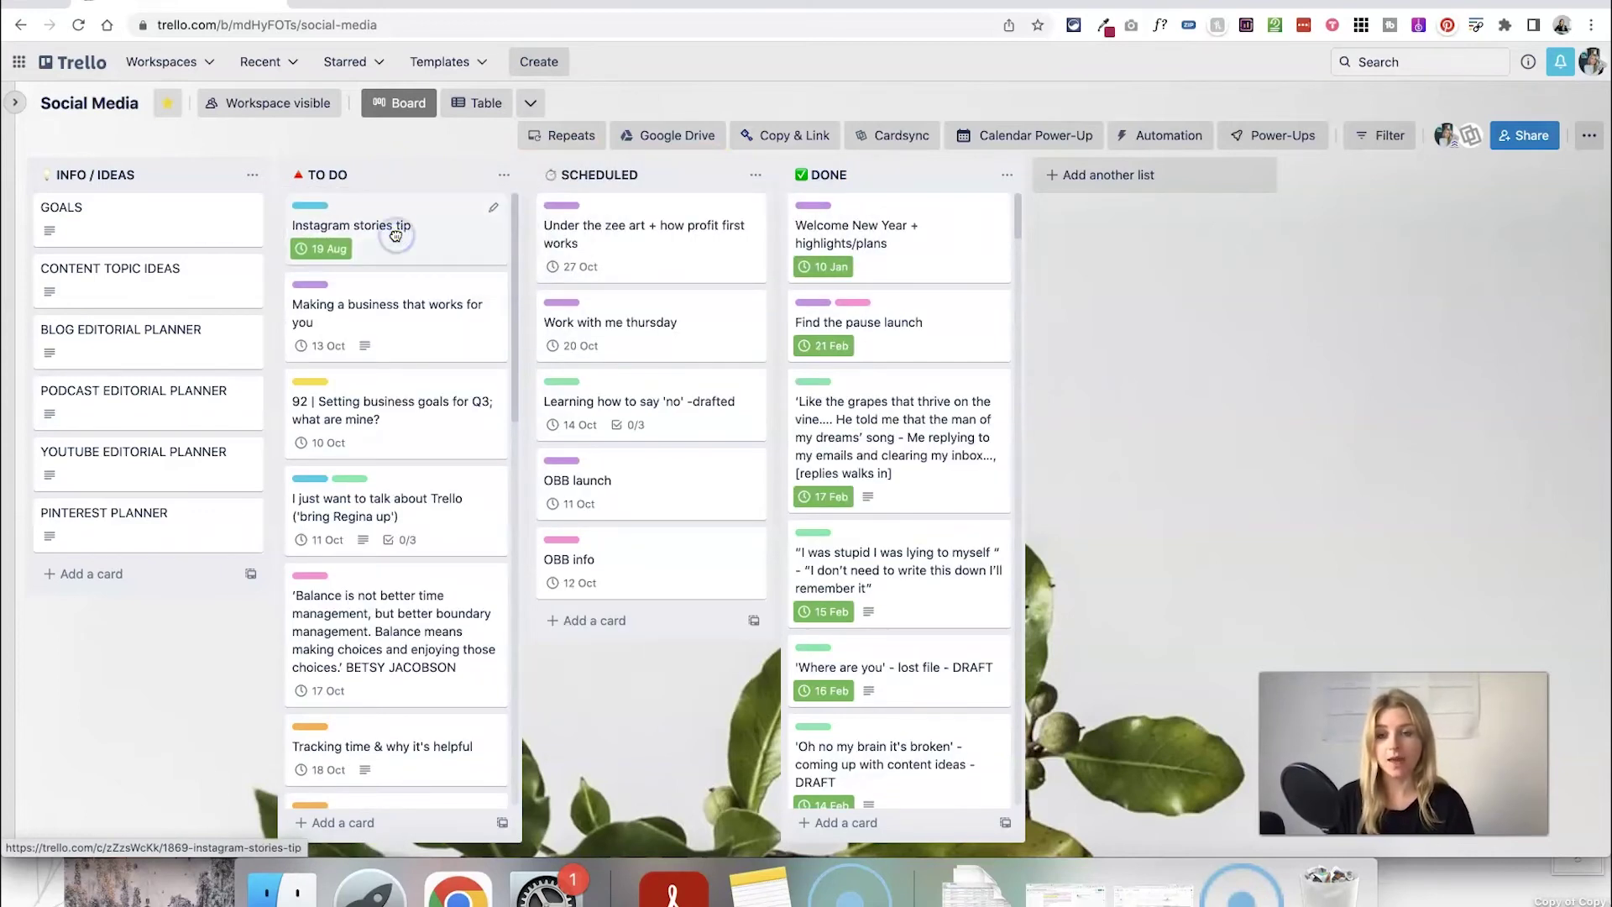
{"action": "left_click", "coordinate": [299, 250]}
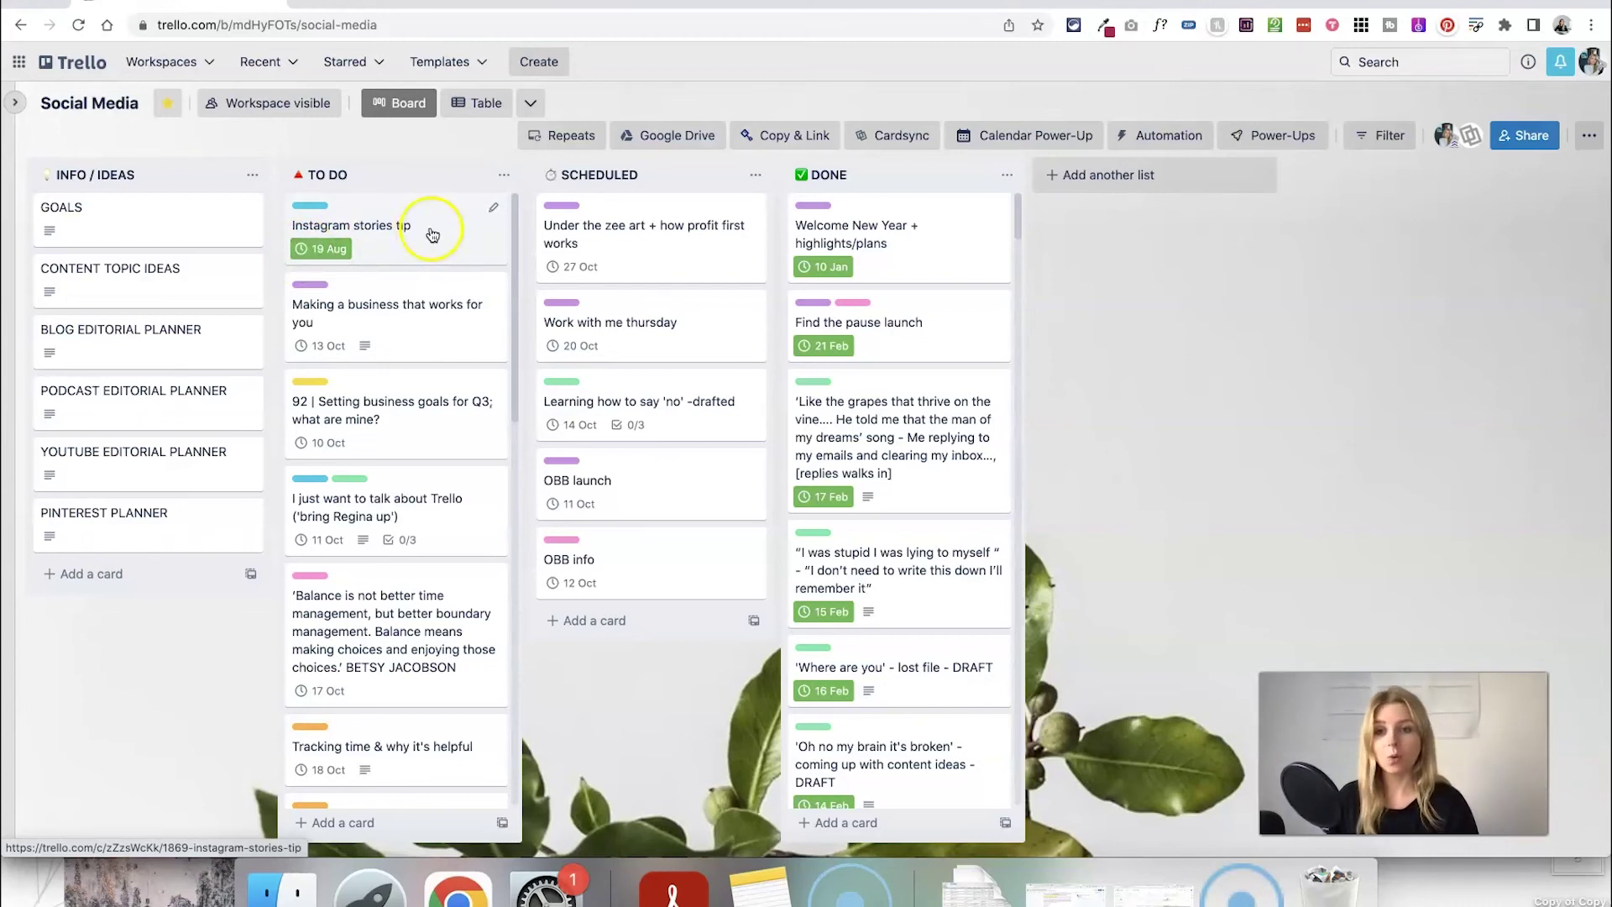
Start a new Butler rule from the board's Automation rules list
{"action": "left_click", "coordinate": [1168, 138]}
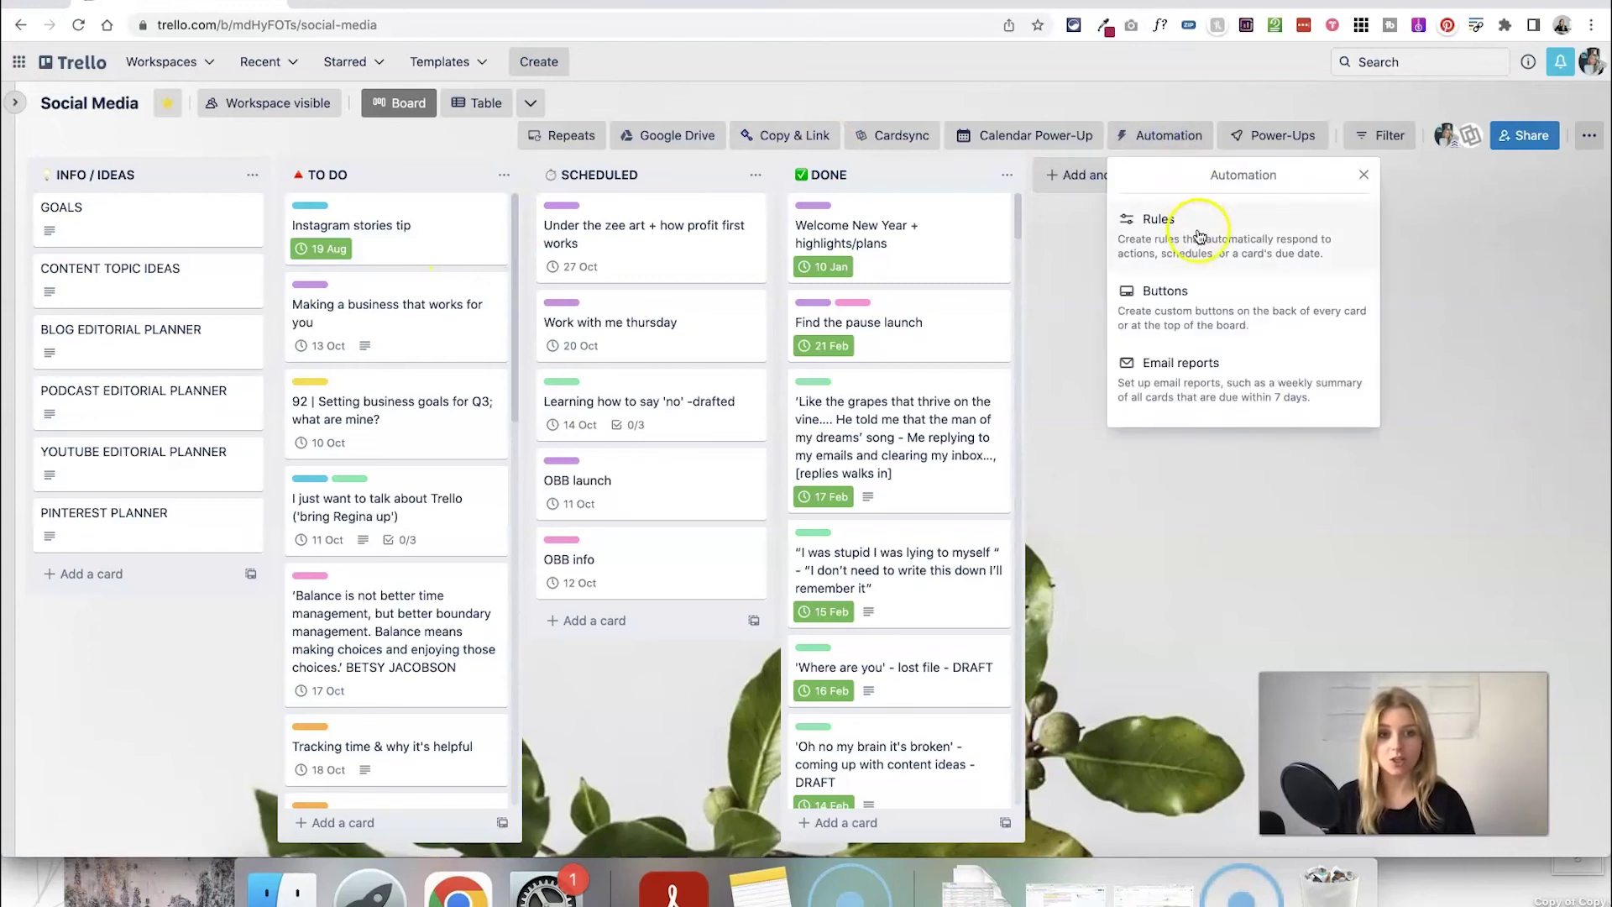
{"action": "left_click", "coordinate": [1157, 220]}
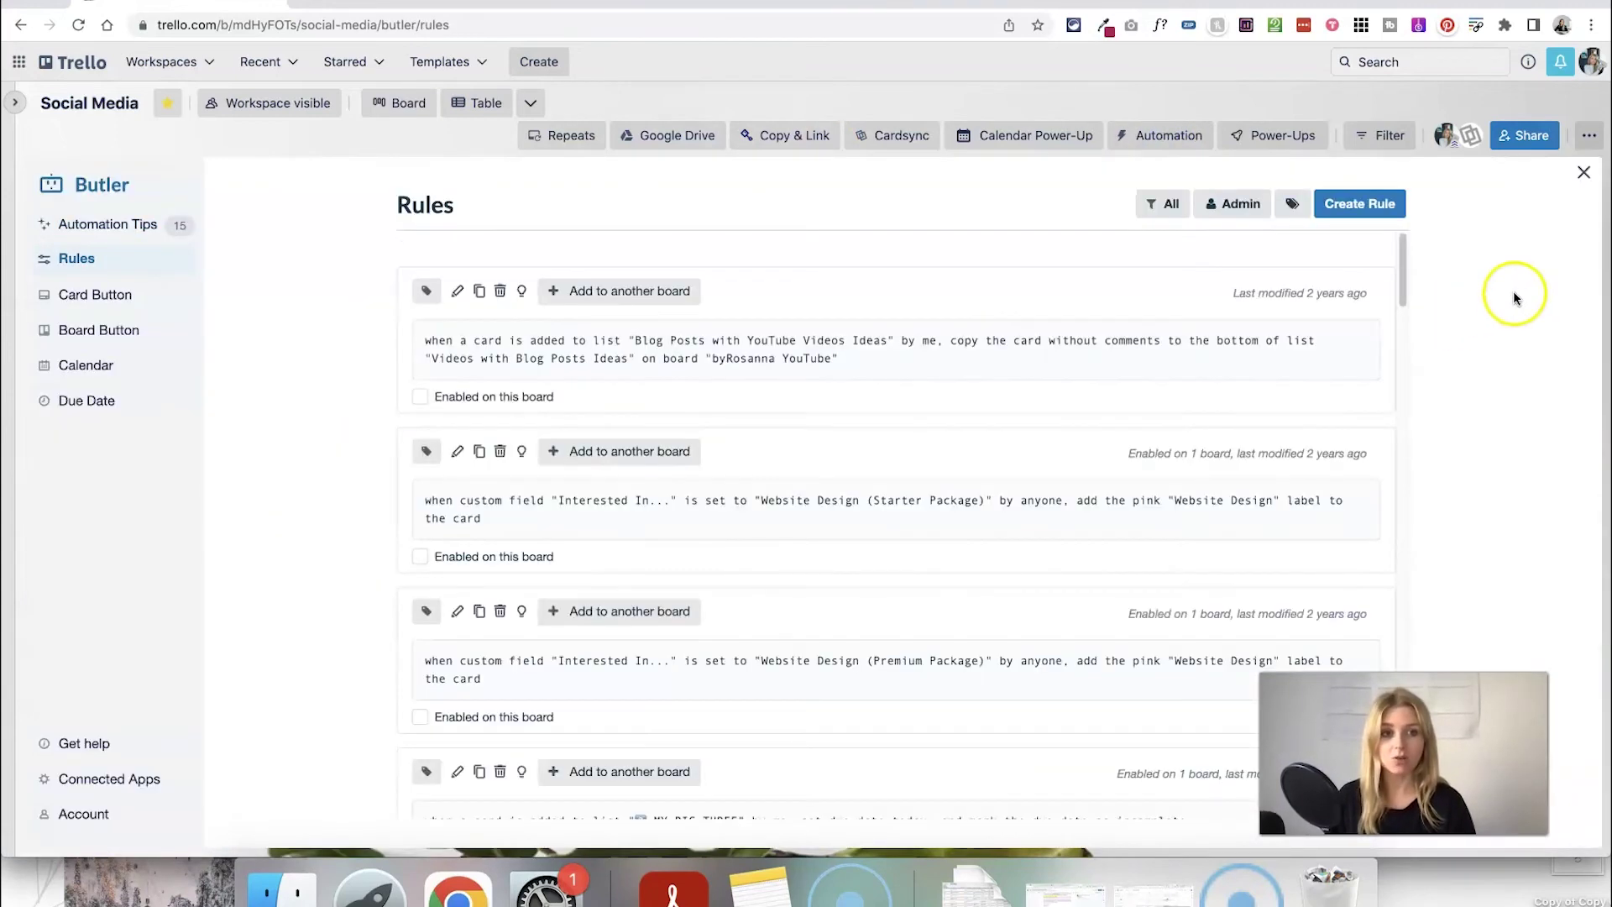
{"action": "left_click", "coordinate": [1379, 210]}
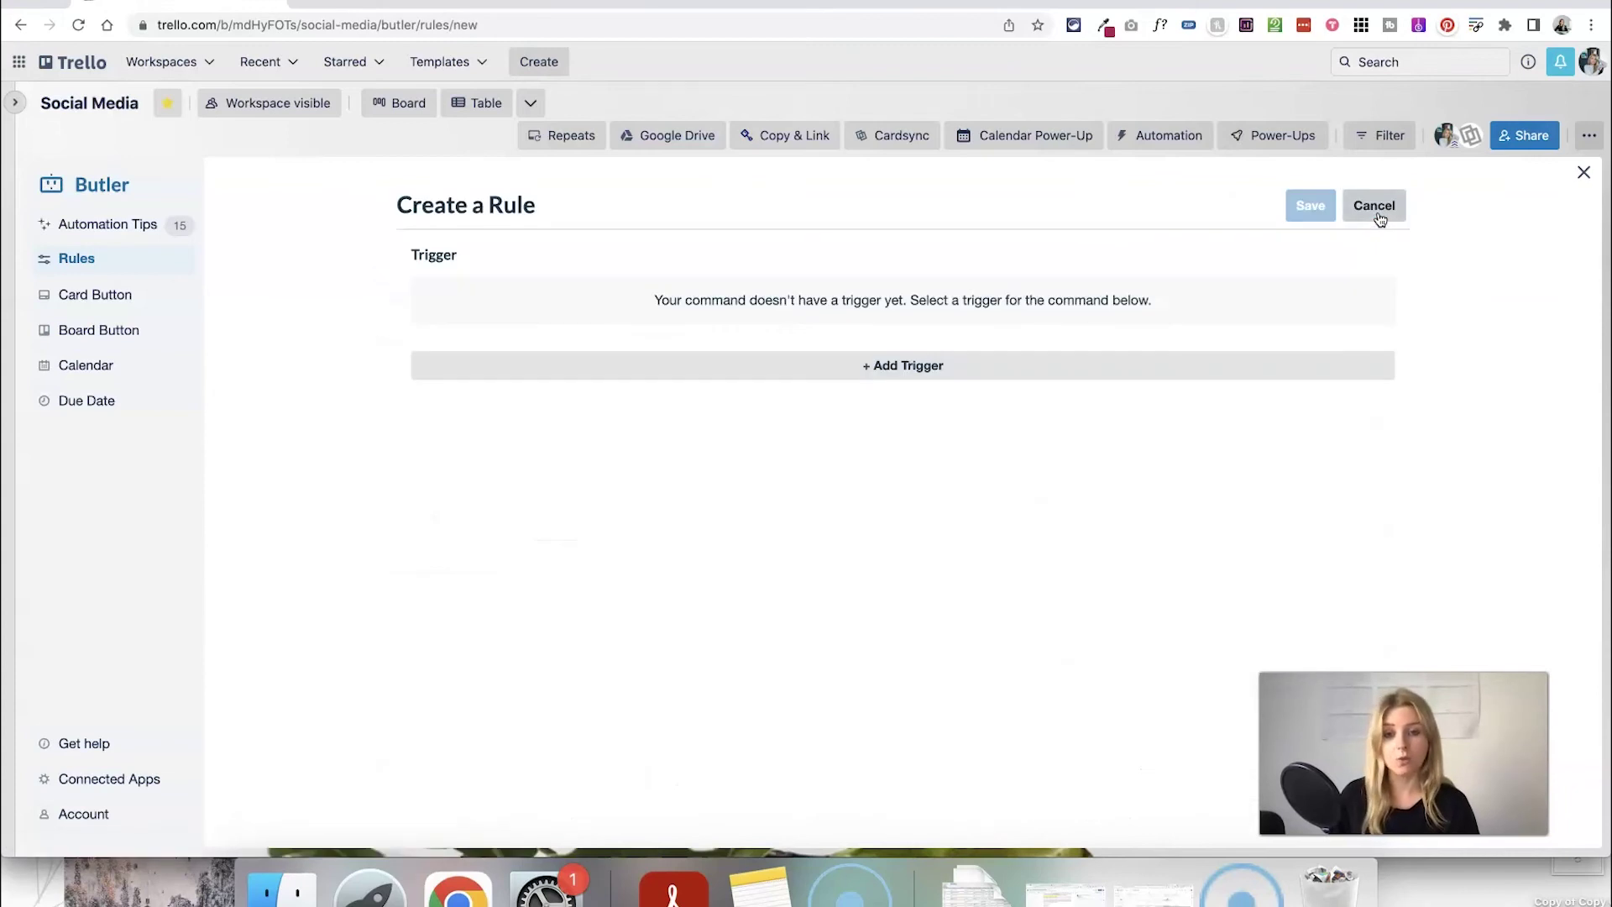
{"action": "left_click", "coordinate": [1008, 357]}
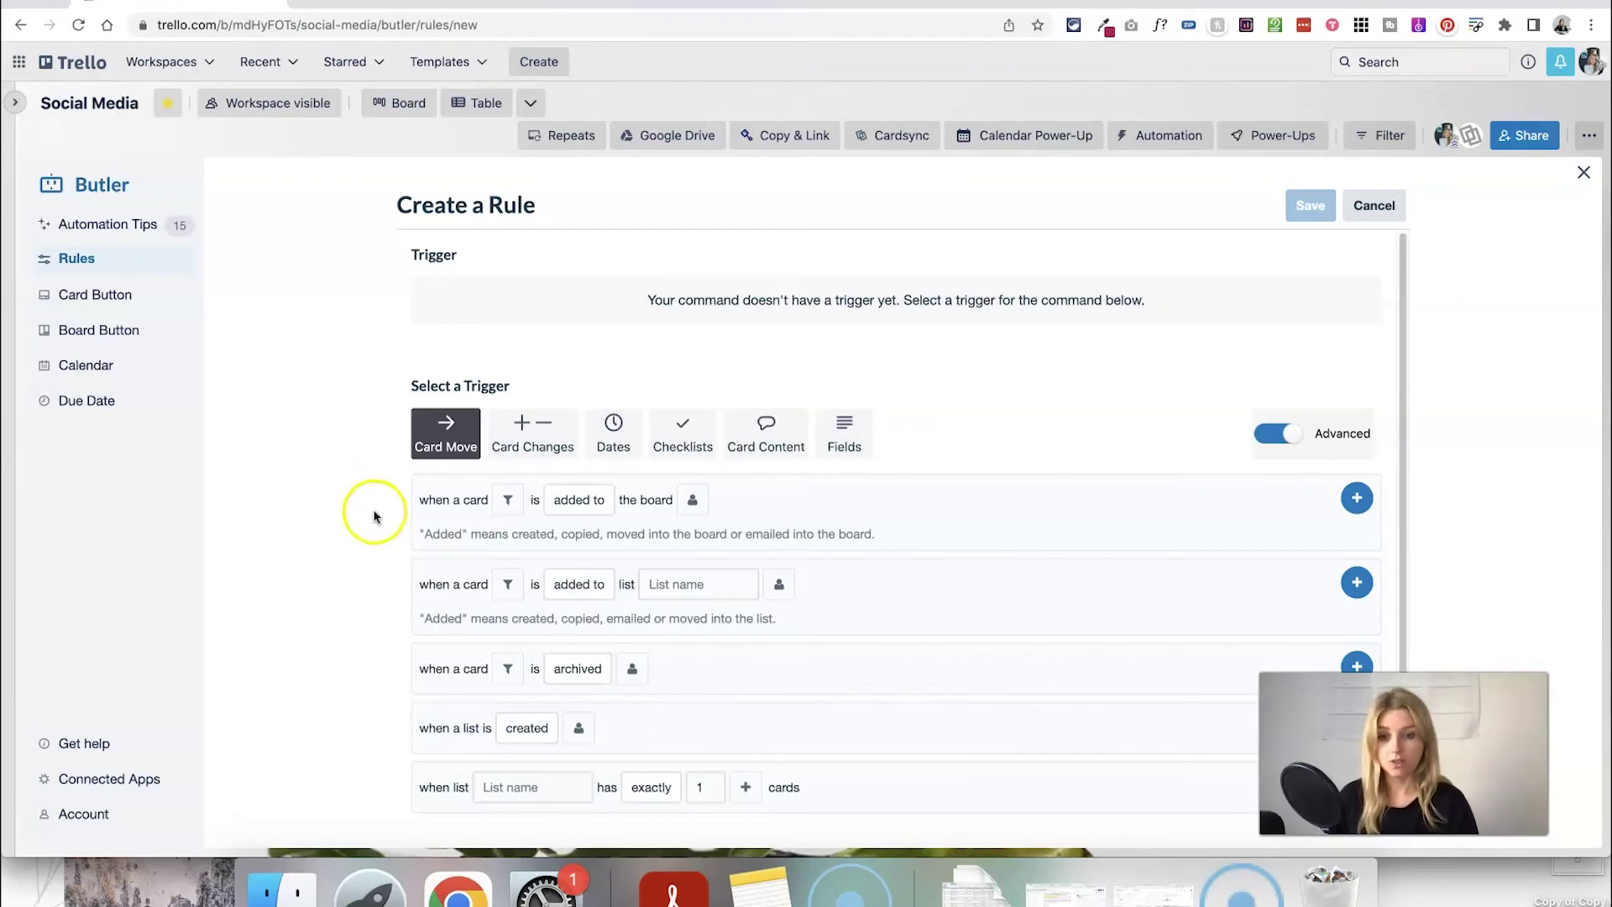
Set the rule's trigger to a card being added to the TO DO list
{"action": "scroll", "coordinate": [461, 604], "scroll_direction": "down", "scroll_amount": 1}
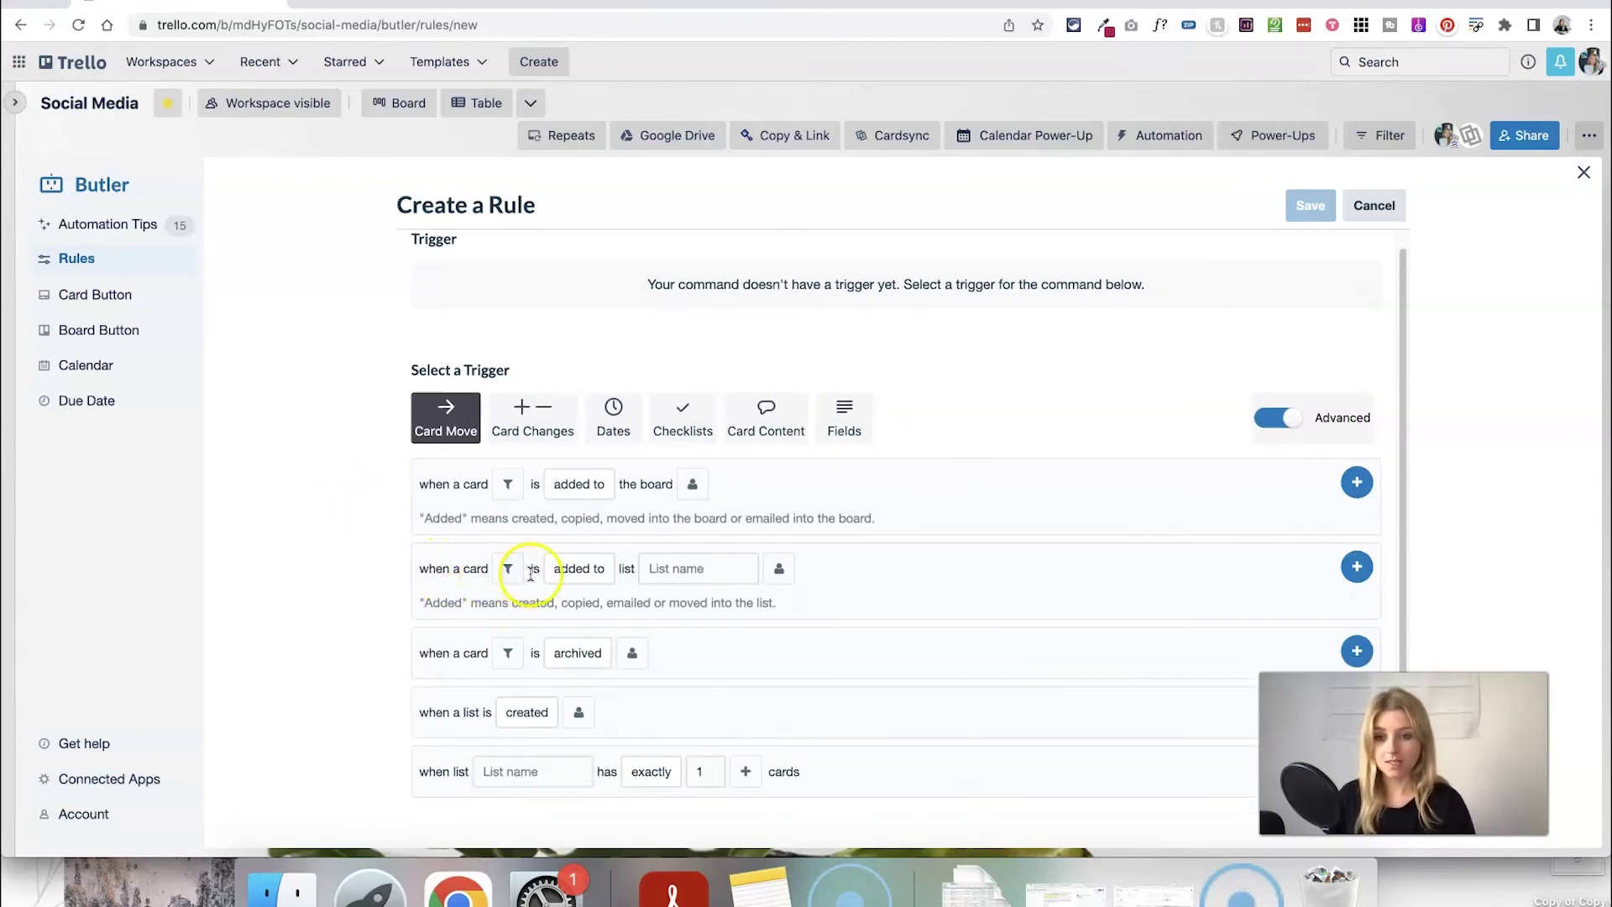
{"action": "left_click", "coordinate": [595, 569]}
{"action": "left_click", "coordinate": [694, 569]}
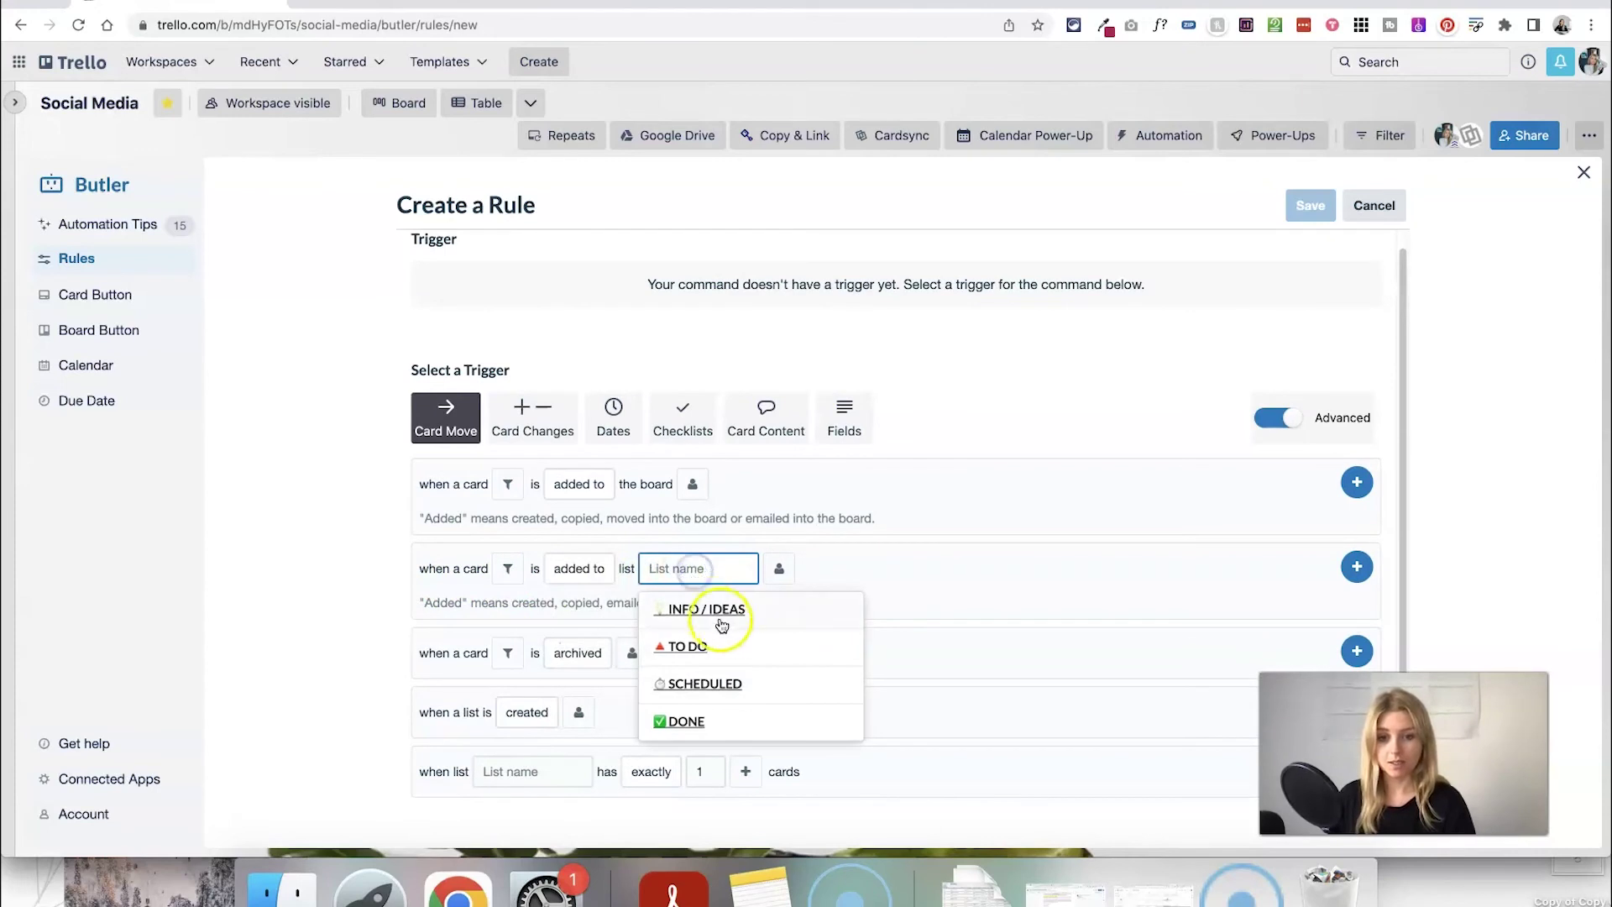
{"action": "left_click", "coordinate": [731, 646]}
{"action": "left_click", "coordinate": [606, 574]}
{"action": "left_click", "coordinate": [626, 587]}
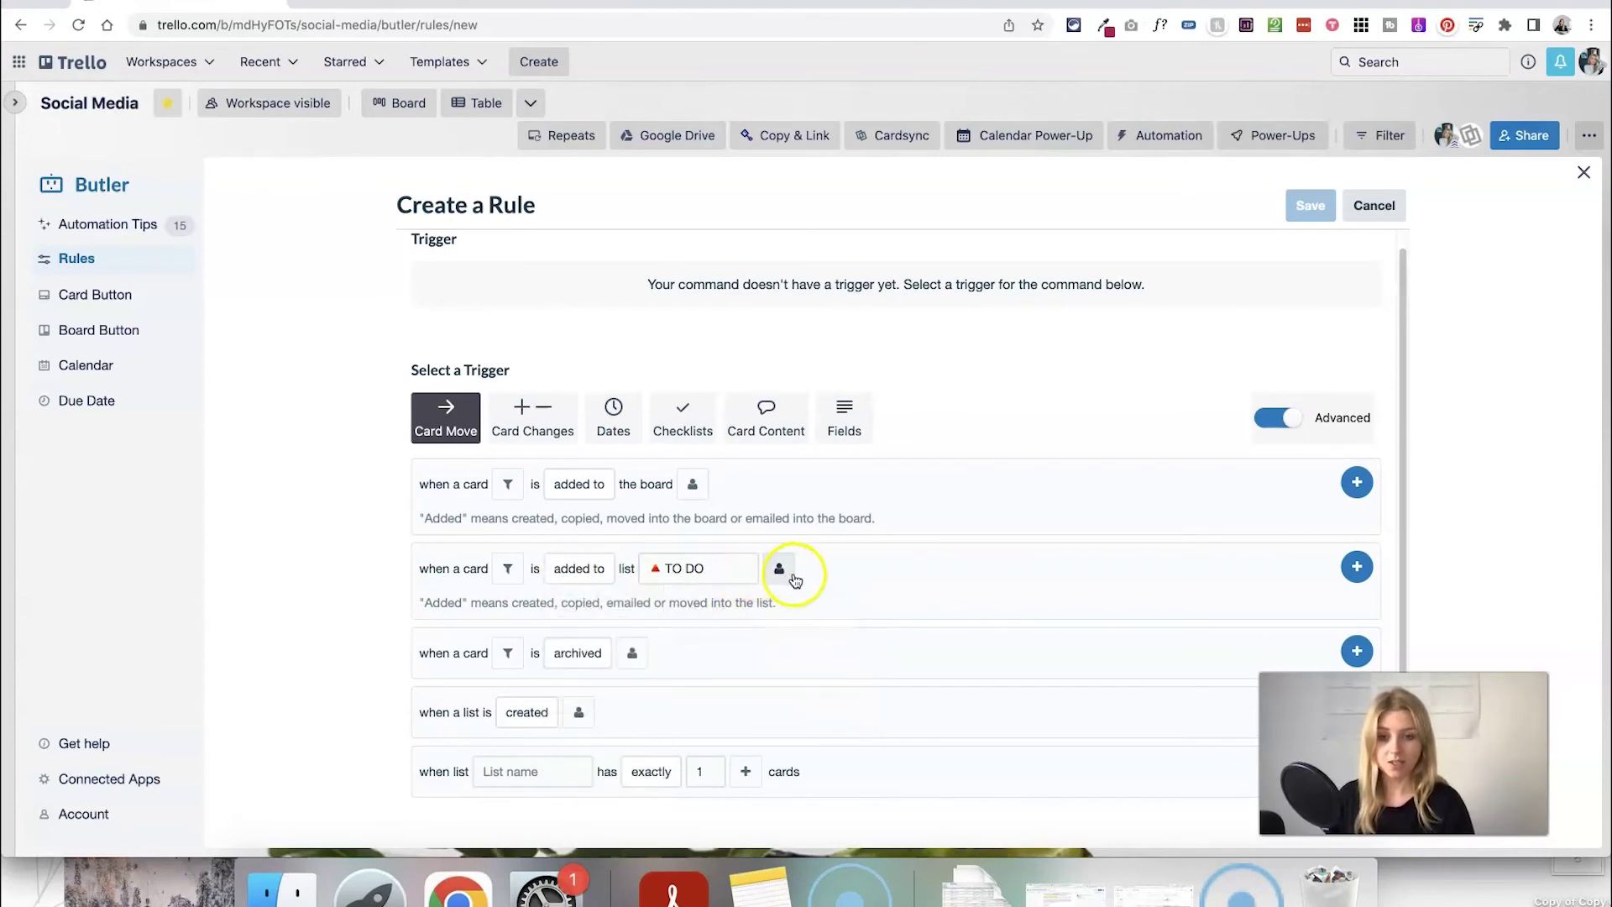
{"action": "left_click", "coordinate": [1356, 568]}
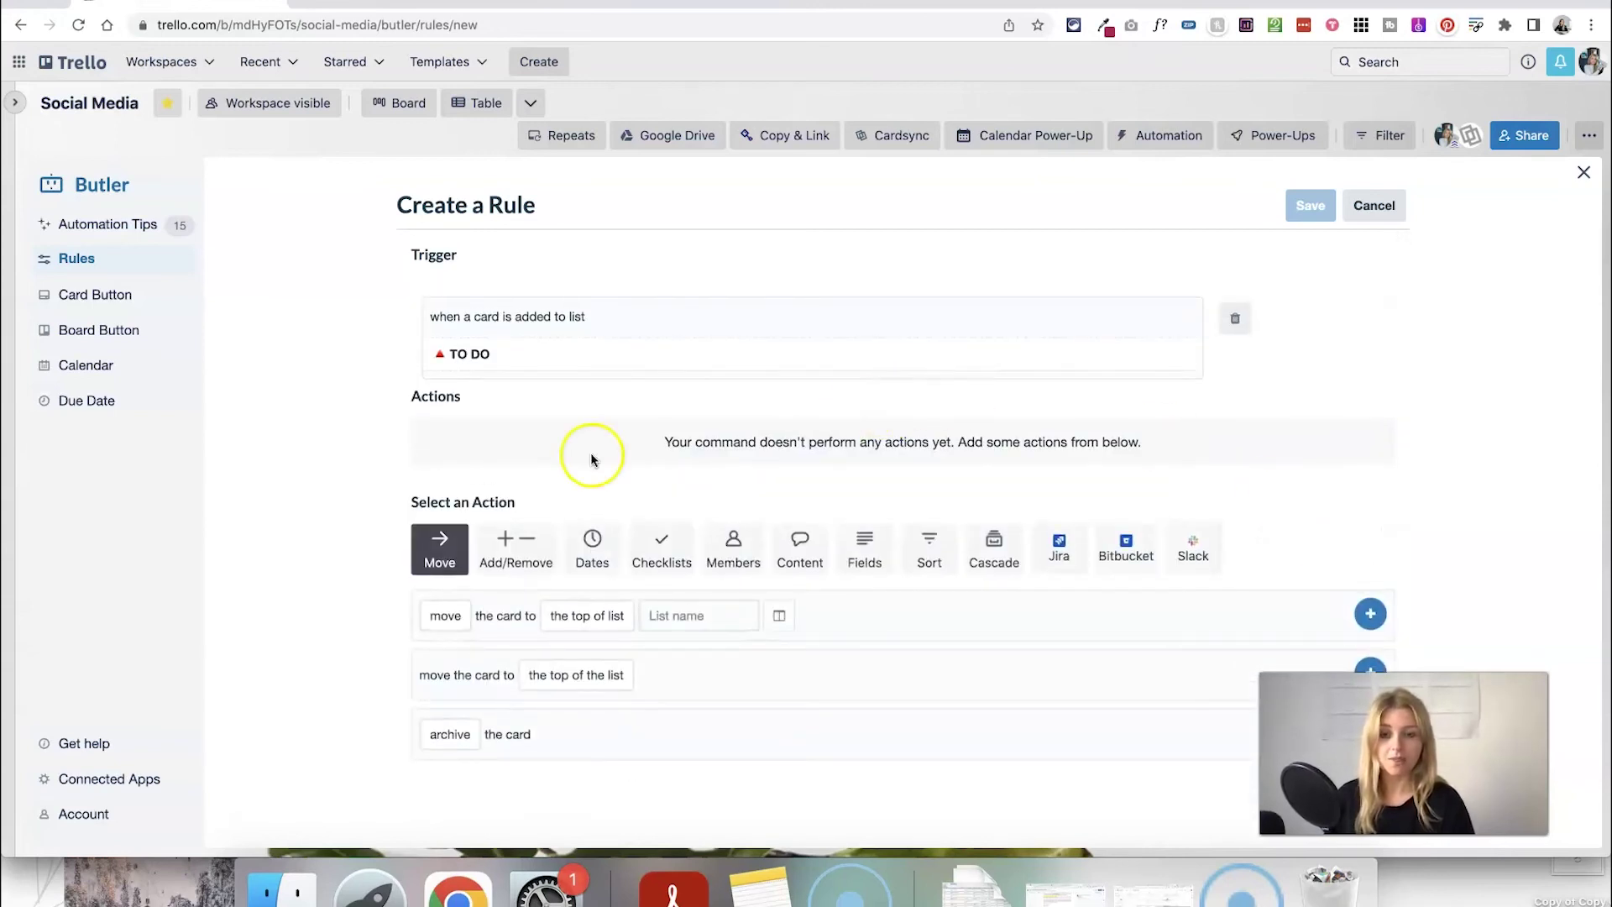
Add a Dates action marking the due date as incomplete, then save the rule
{"action": "left_click", "coordinate": [587, 564]}
{"action": "left_click", "coordinate": [586, 564]}
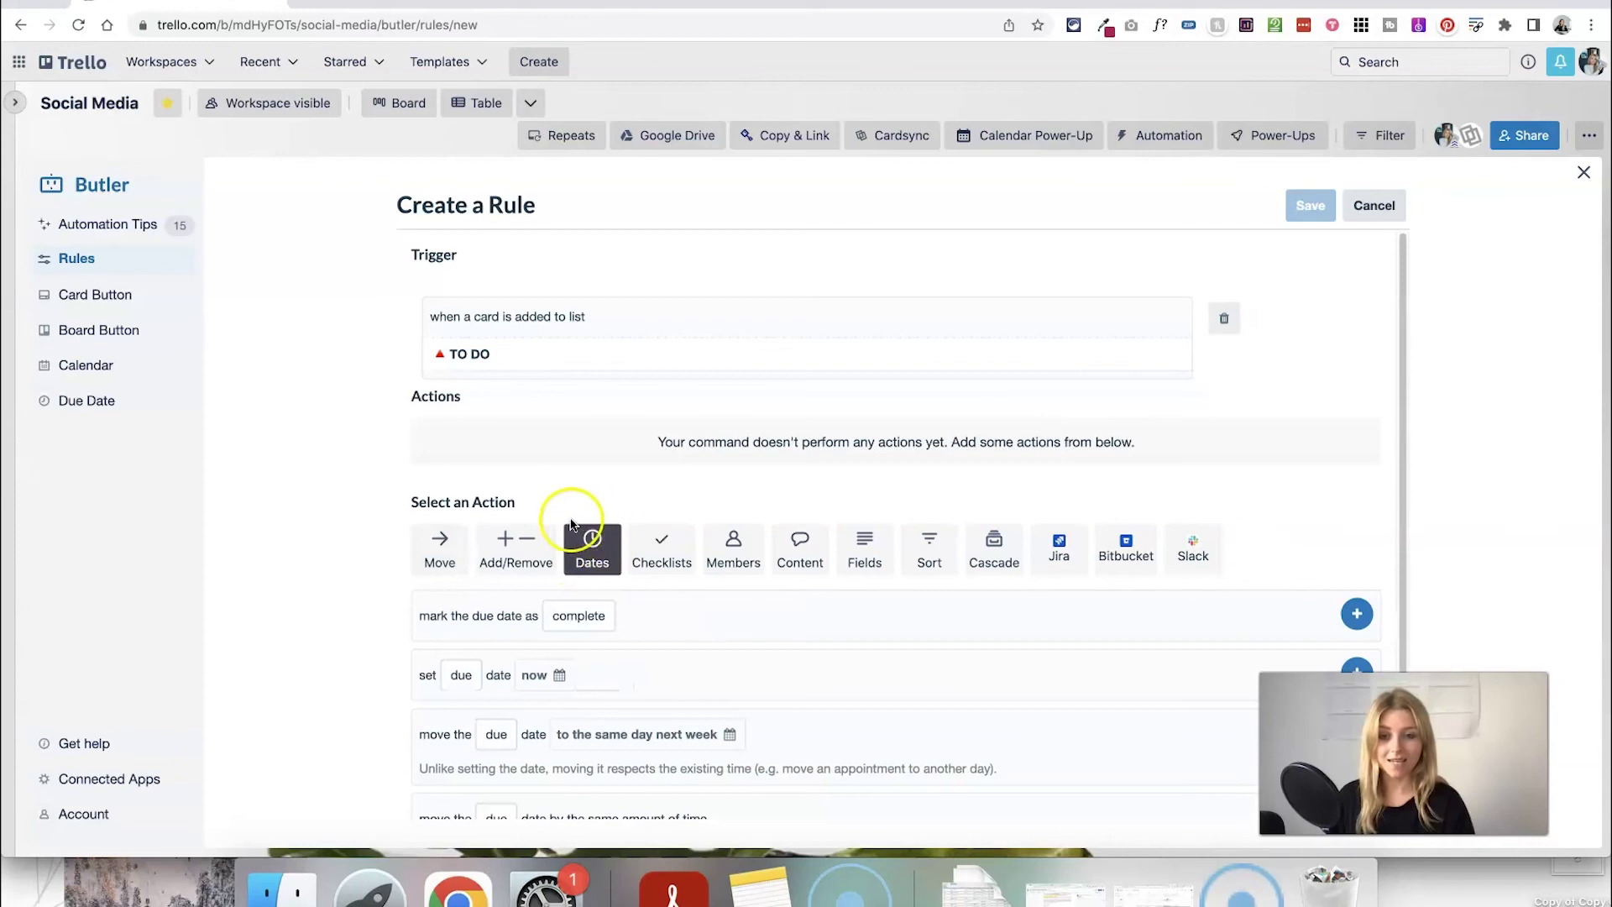
{"action": "scroll", "coordinate": [620, 535], "scroll_direction": "down", "scroll_amount": 2}
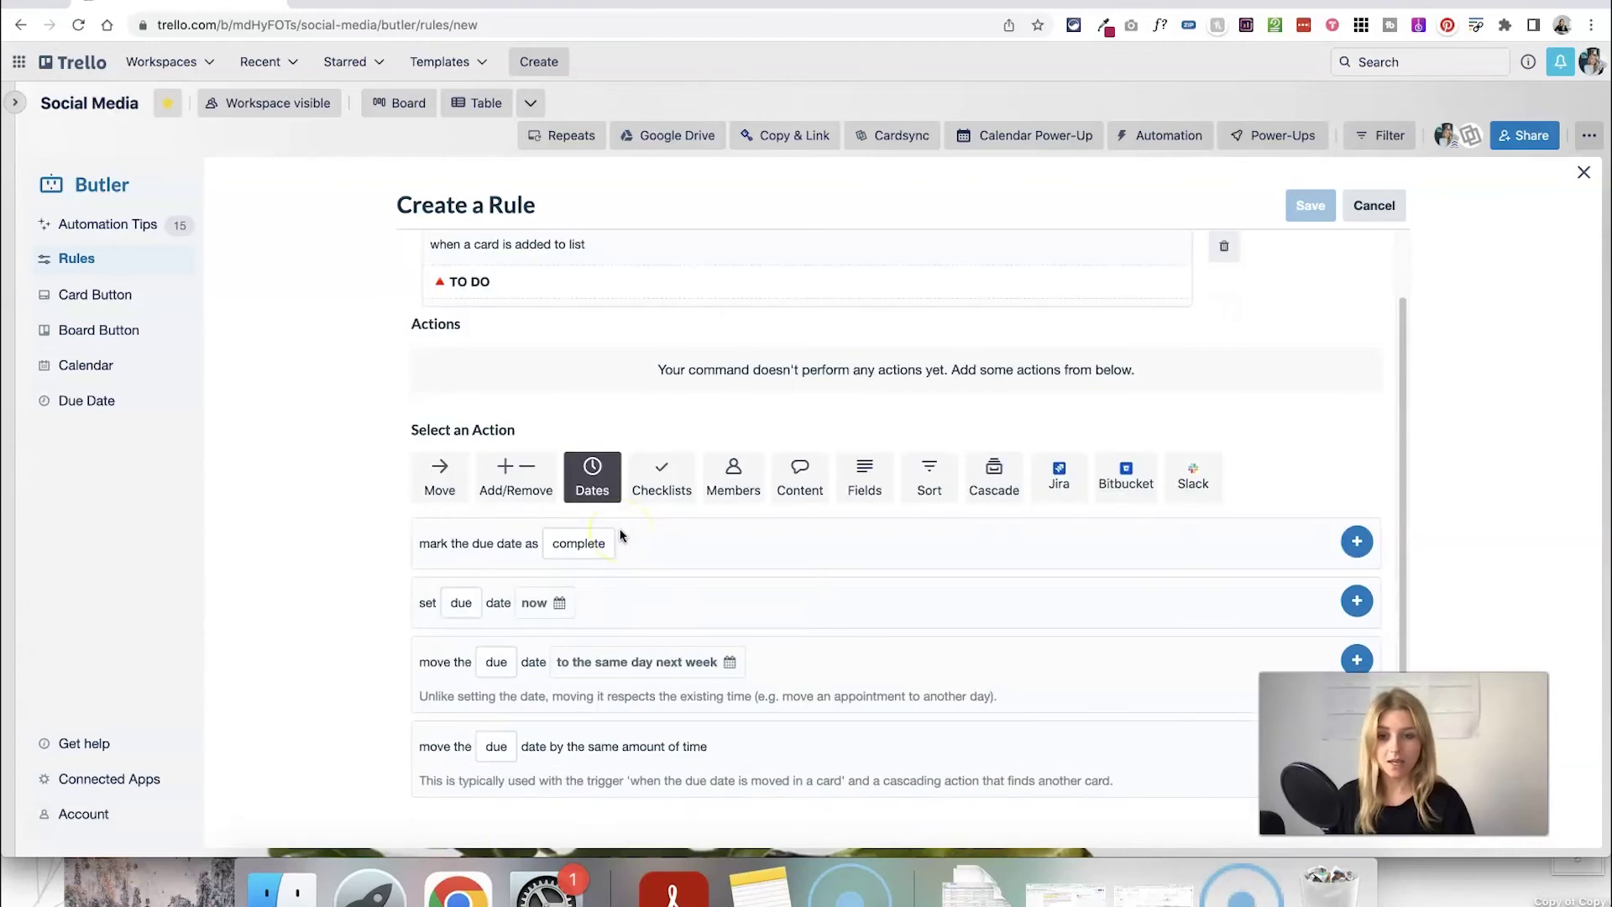
{"action": "left_click", "coordinate": [578, 543]}
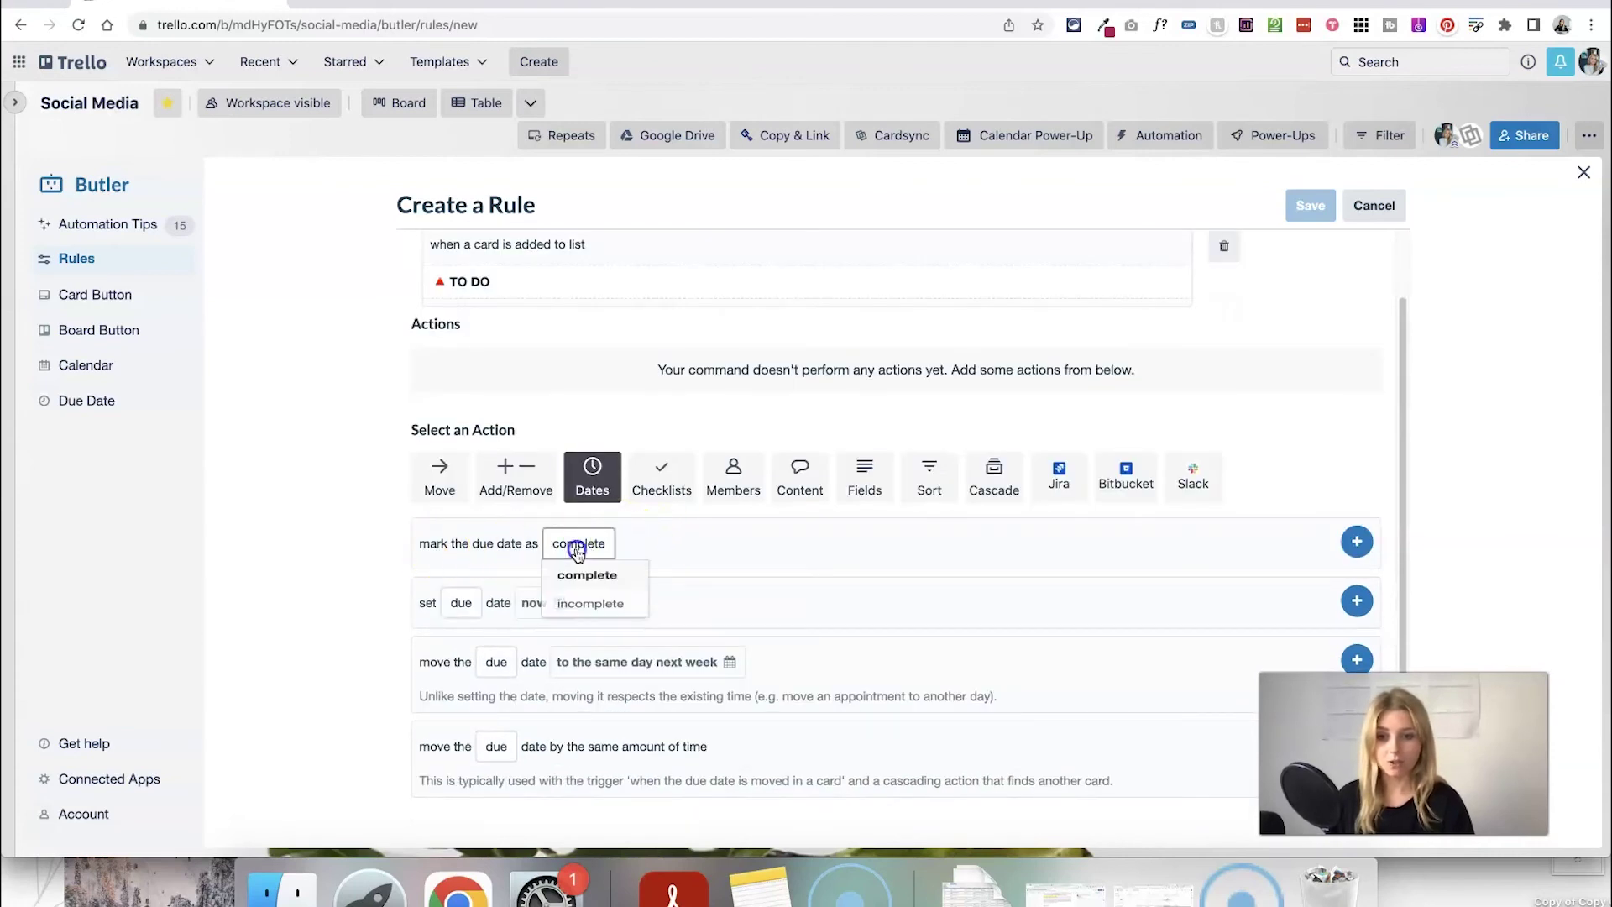
{"action": "left_click", "coordinate": [598, 611]}
{"action": "left_click", "coordinate": [1357, 541]}
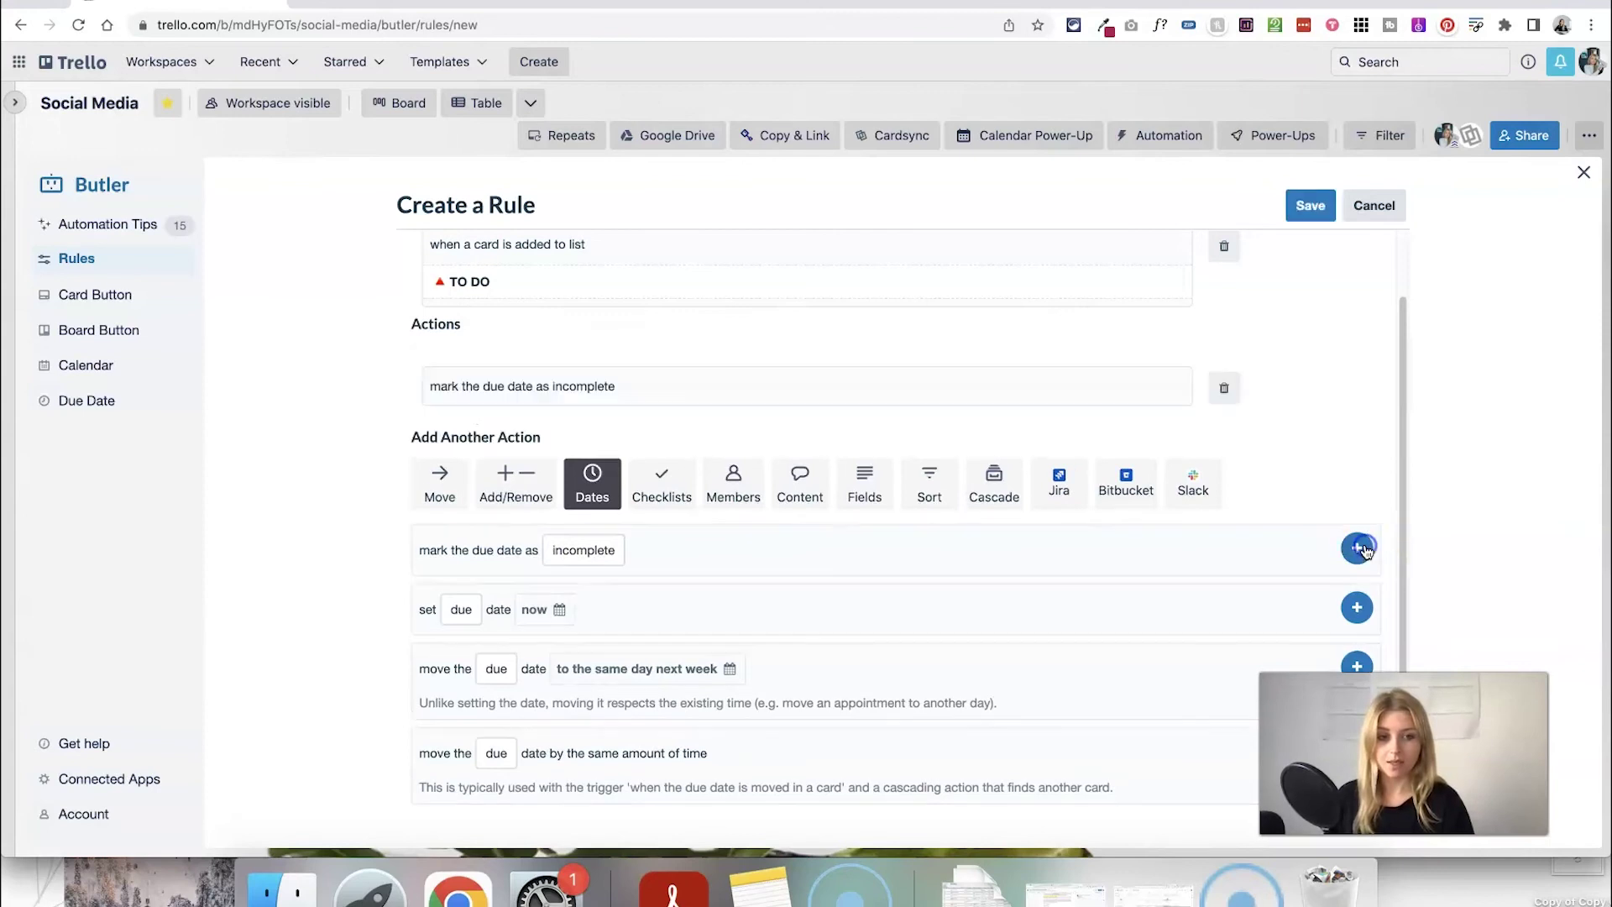
{"action": "left_click", "coordinate": [1302, 218]}
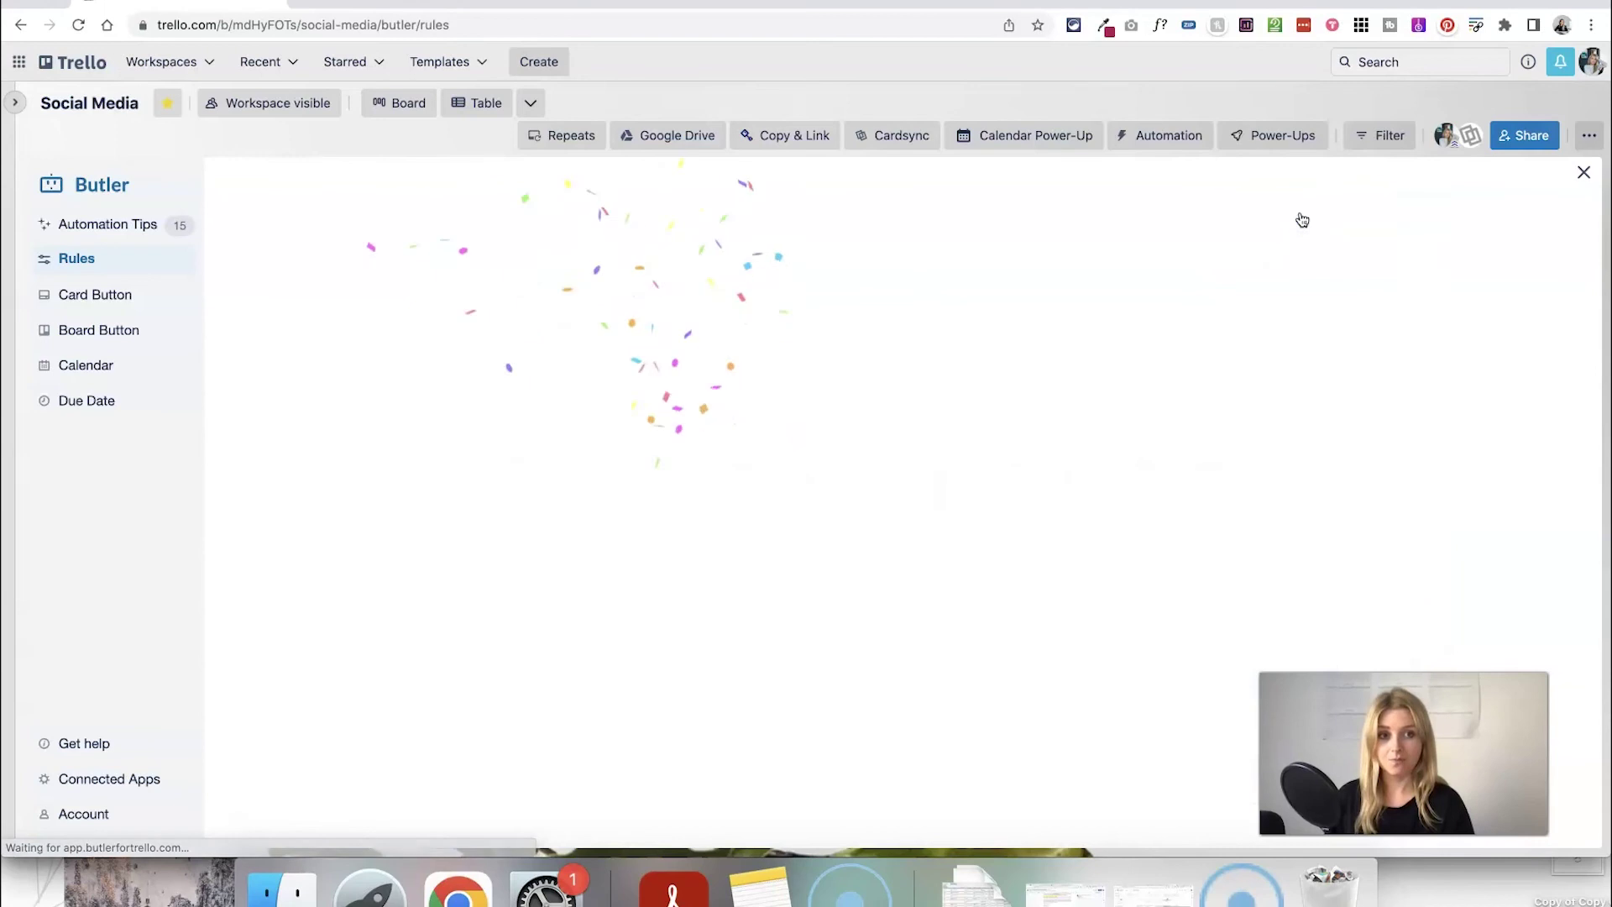
Close the rules panel and move the Welcome New Year card into TO DO
{"action": "left_click", "coordinate": [1585, 174]}
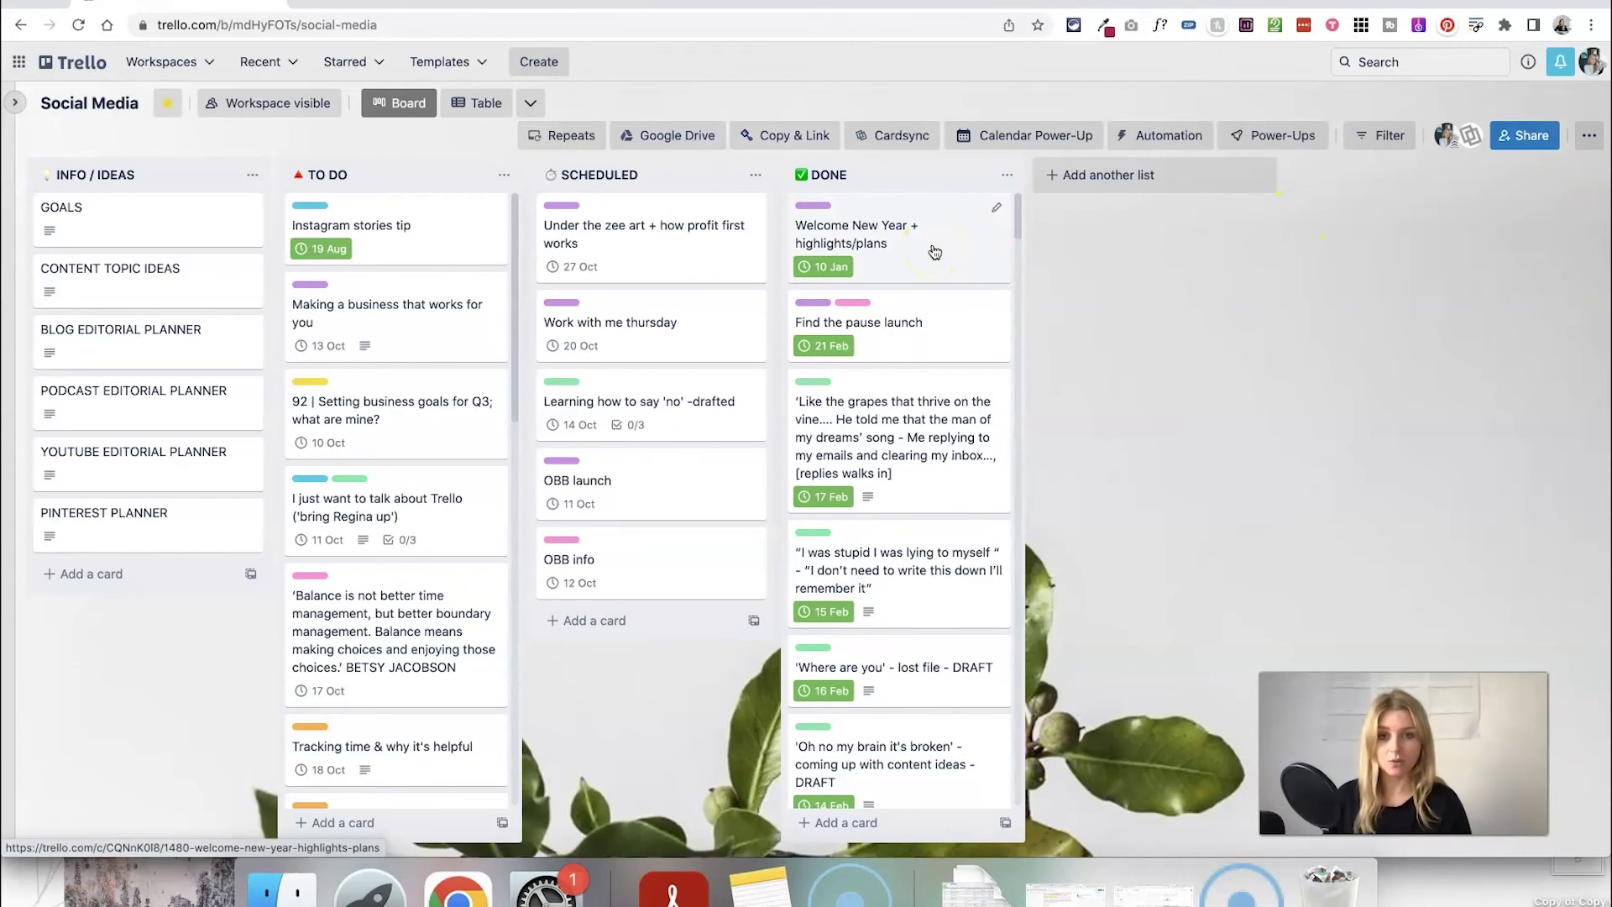
{"action": "left_click_drag", "start_coordinate": [934, 252], "coordinate": [361, 225]}
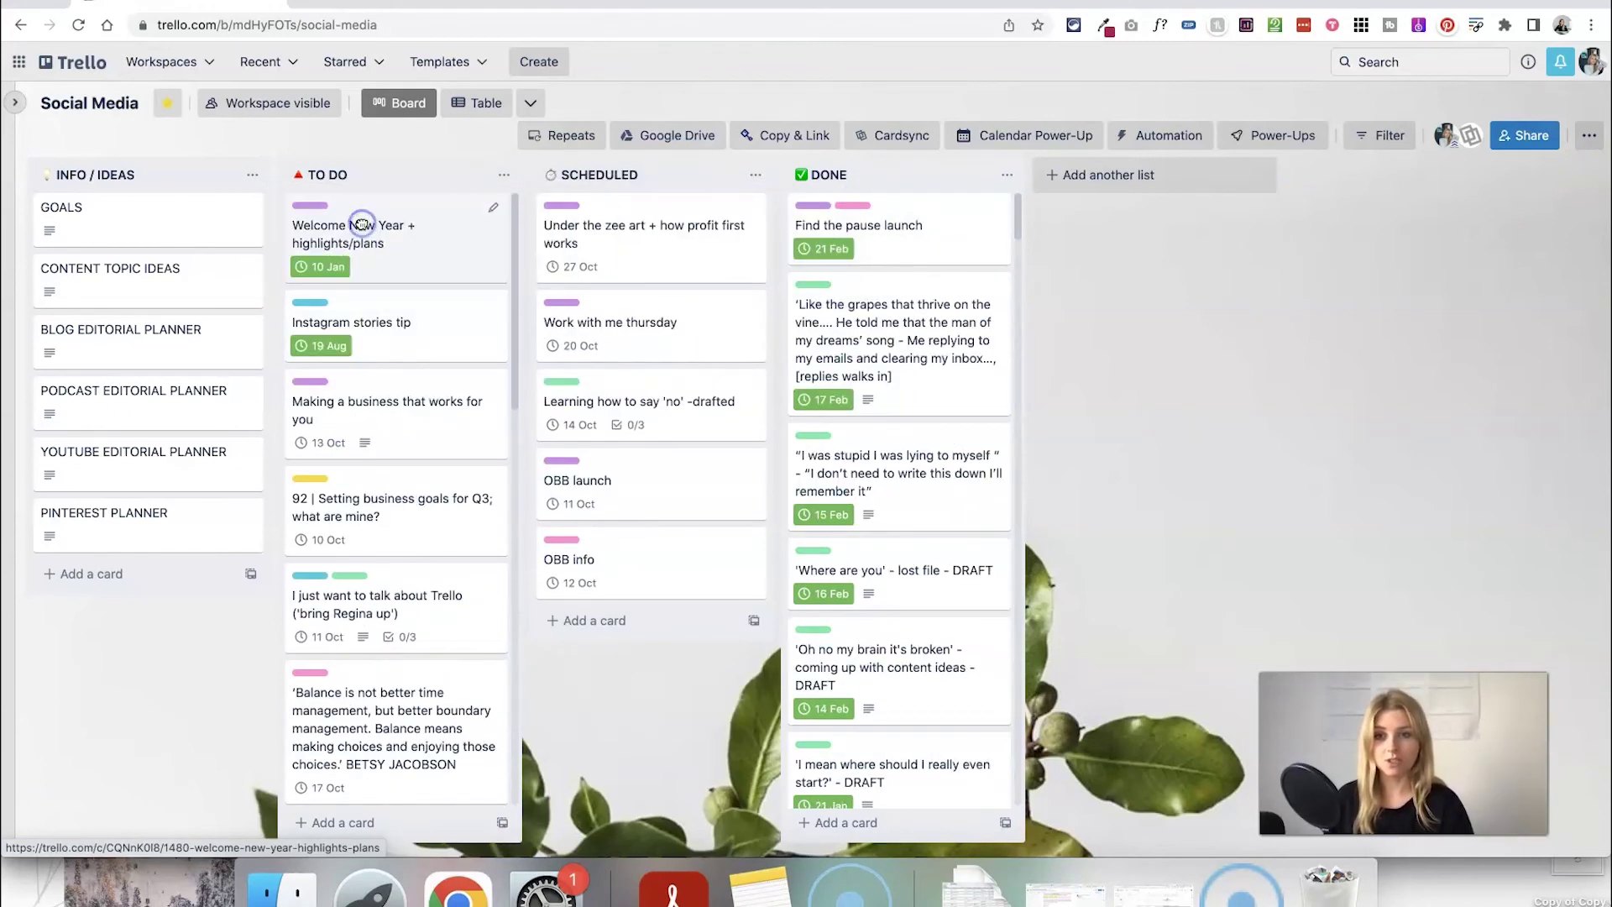
{"action": "left_click", "coordinate": [372, 266]}
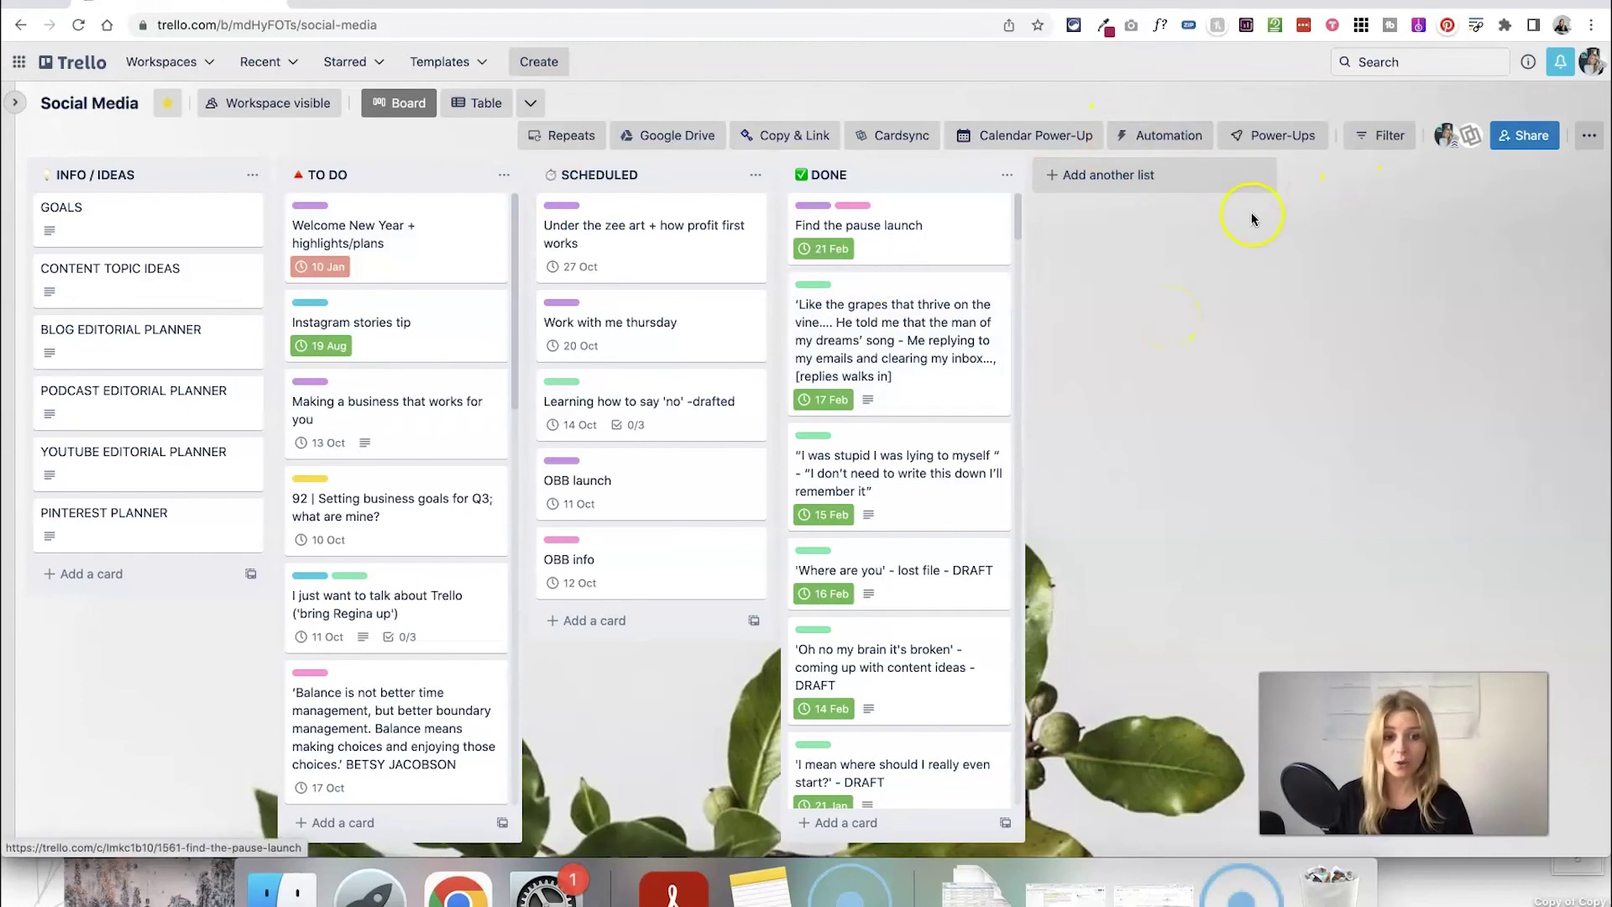
Check the card's unchecked due date, then move it back to the top of DONE
{"action": "left_click", "coordinate": [409, 254]}
{"action": "left_click", "coordinate": [1126, 106]}
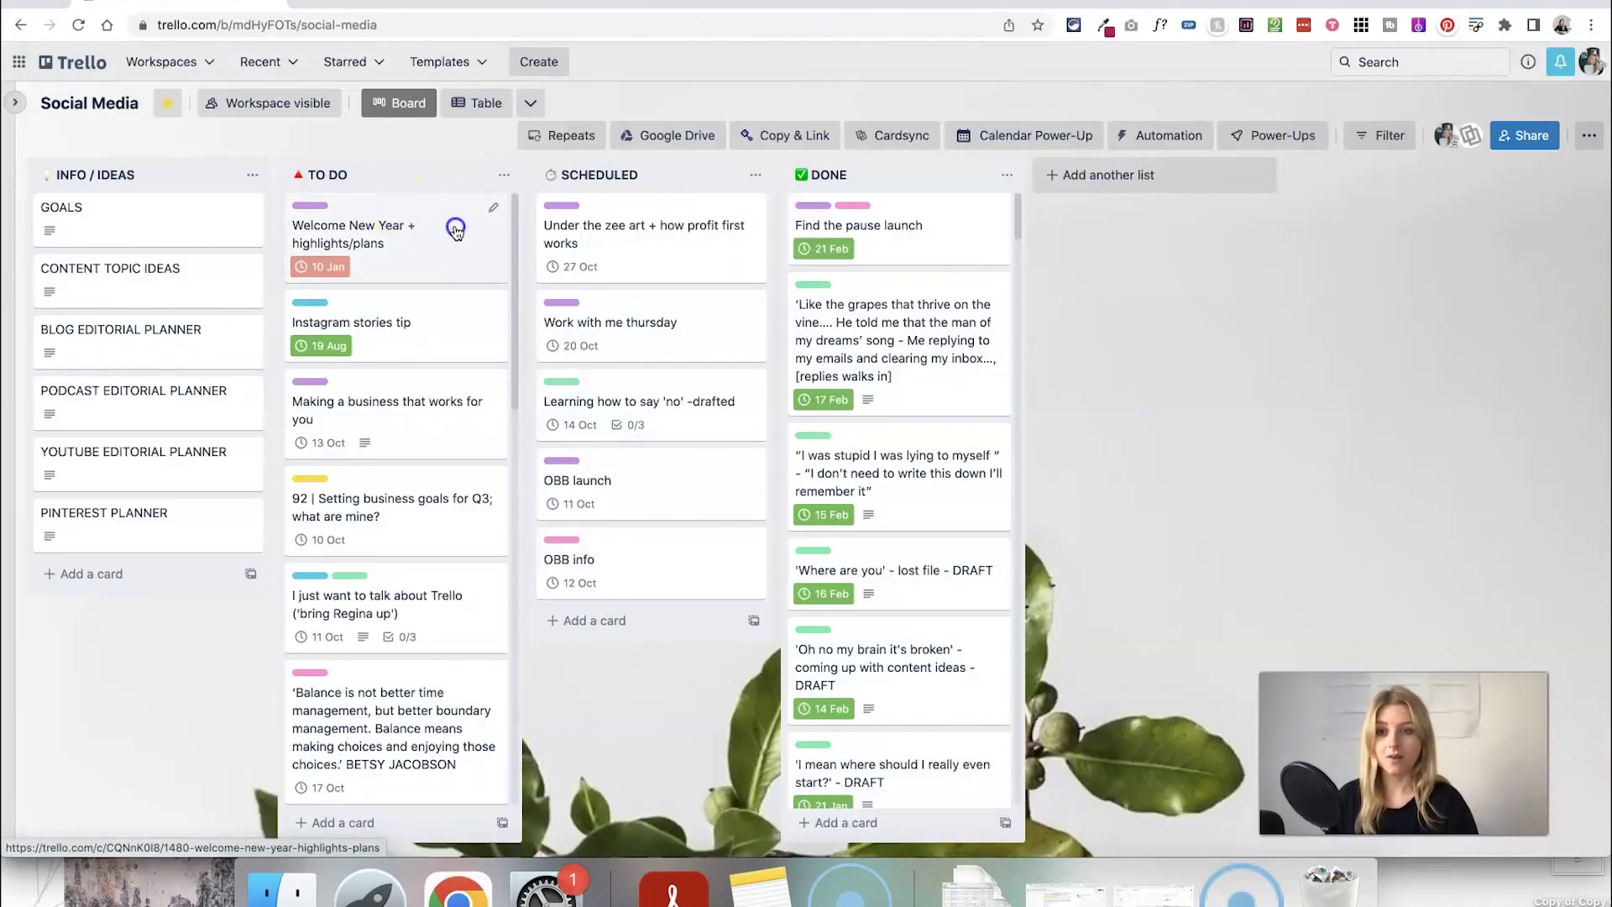
{"action": "left_click_drag", "start_coordinate": [454, 229], "coordinate": [953, 211]}
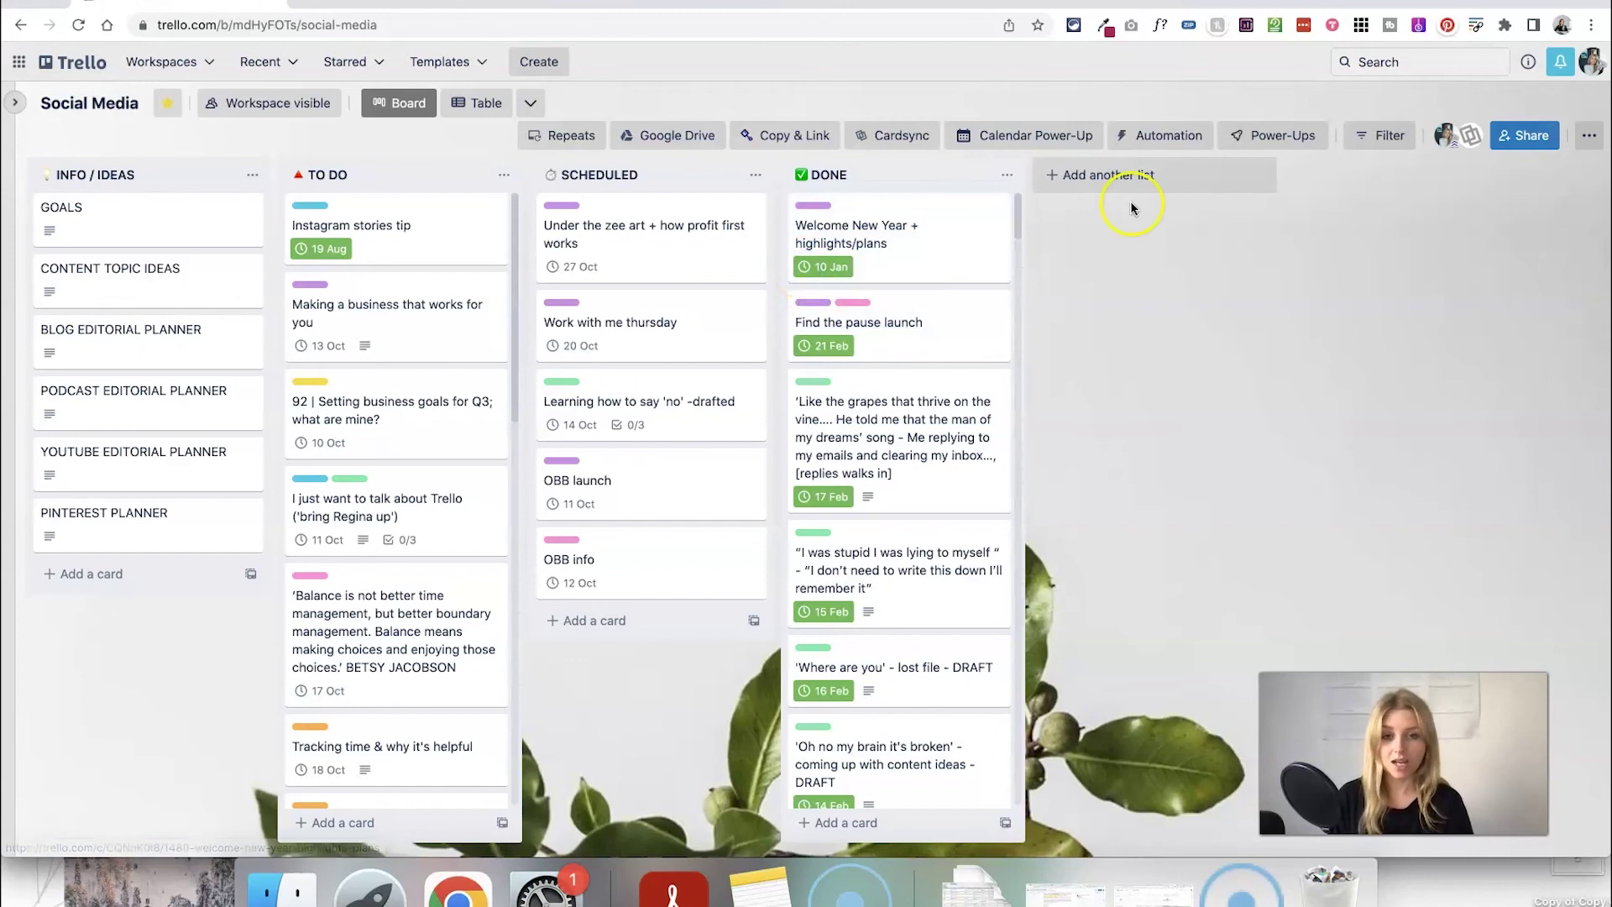
{"action": "left_click", "coordinate": [804, 270]}
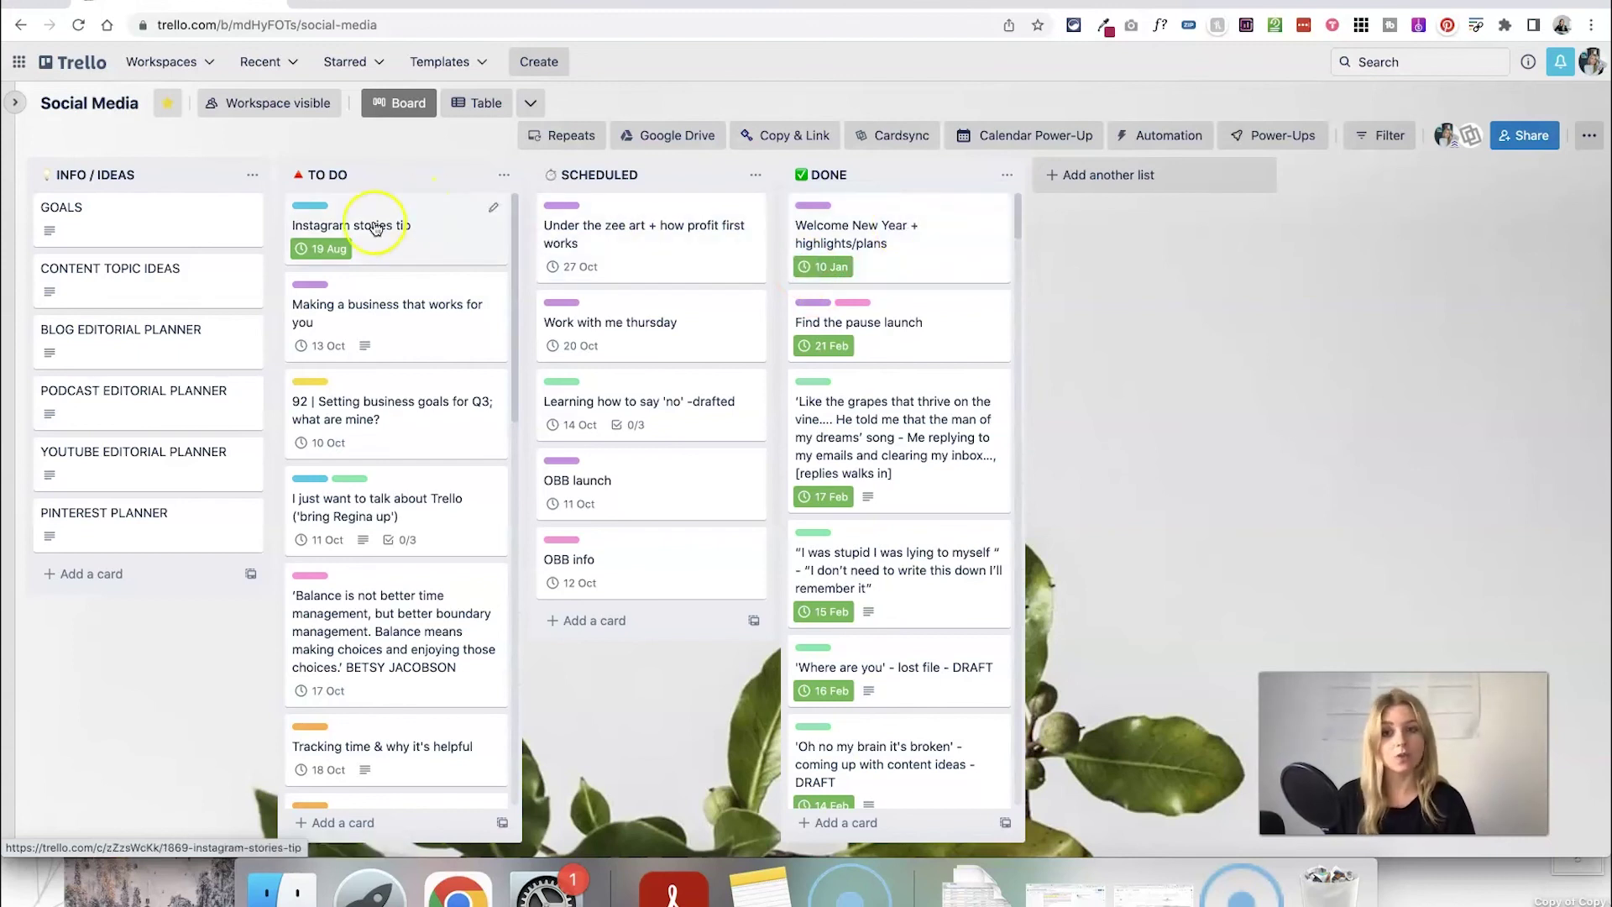
Start a new rule triggered when a card's due date is marked incomplete
{"action": "left_click", "coordinate": [1157, 147]}
{"action": "left_click", "coordinate": [1184, 220]}
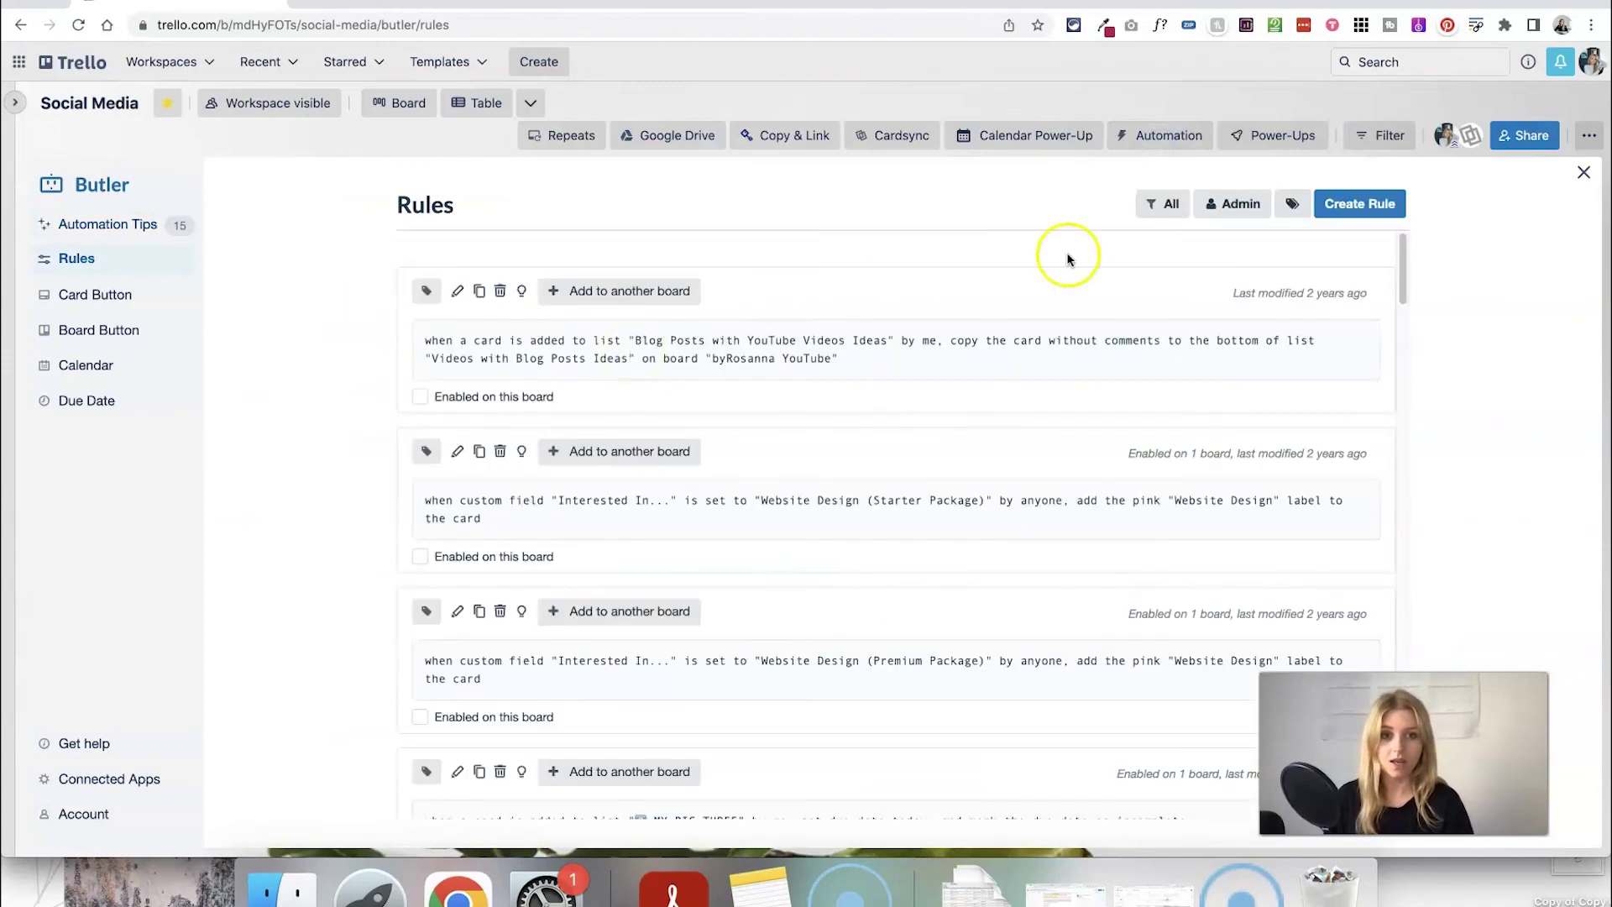
{"action": "left_click", "coordinate": [1357, 208]}
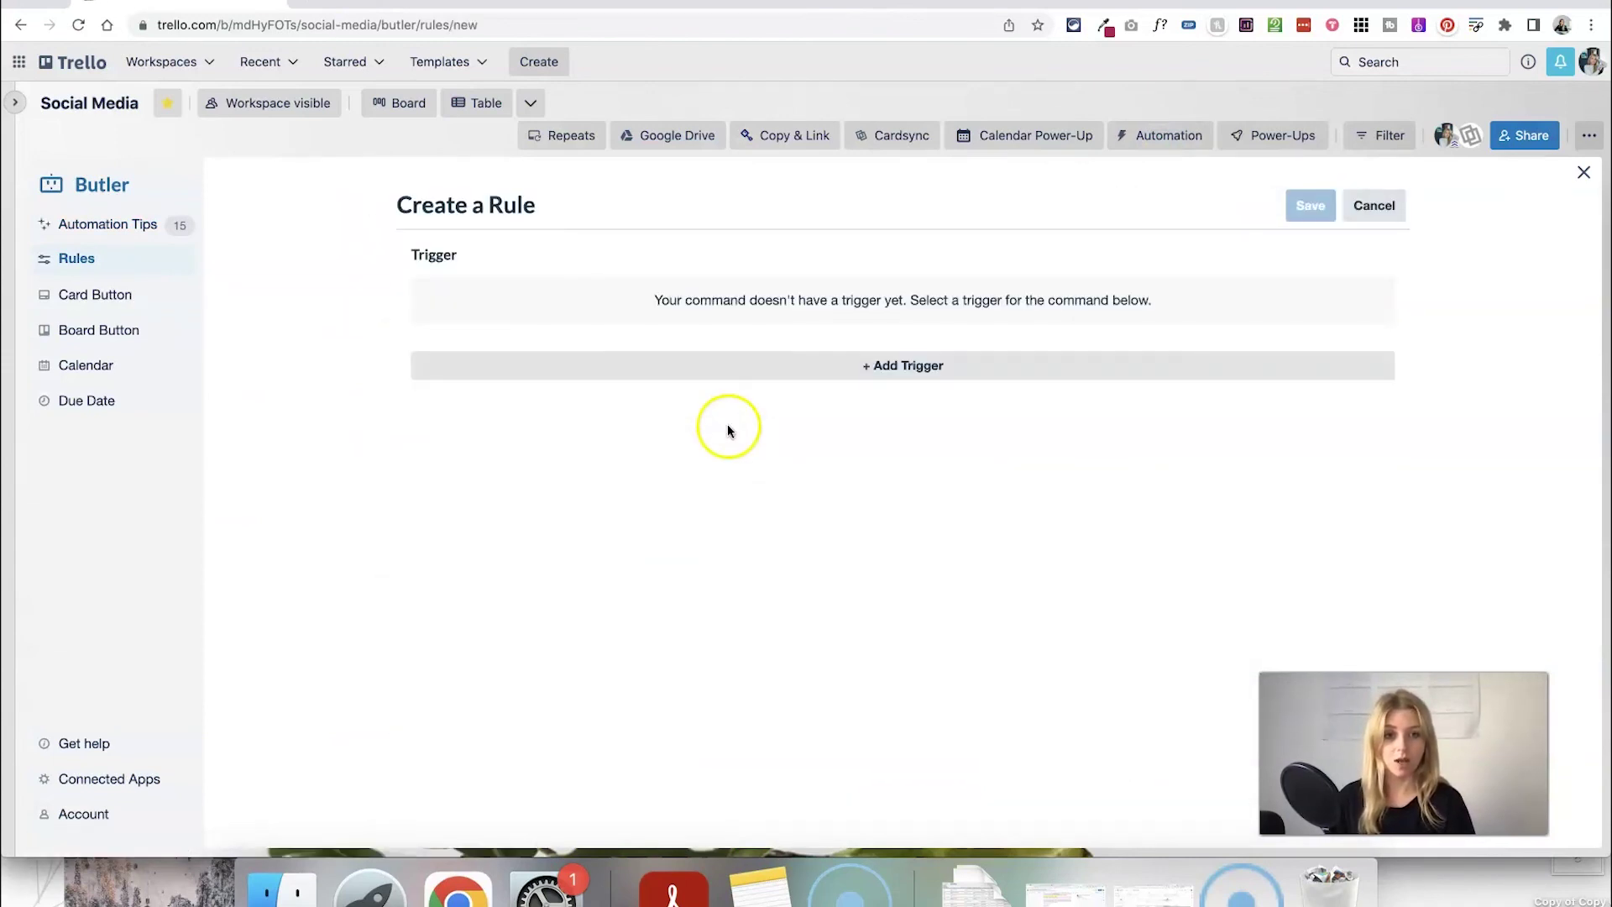
{"action": "left_click", "coordinate": [802, 378]}
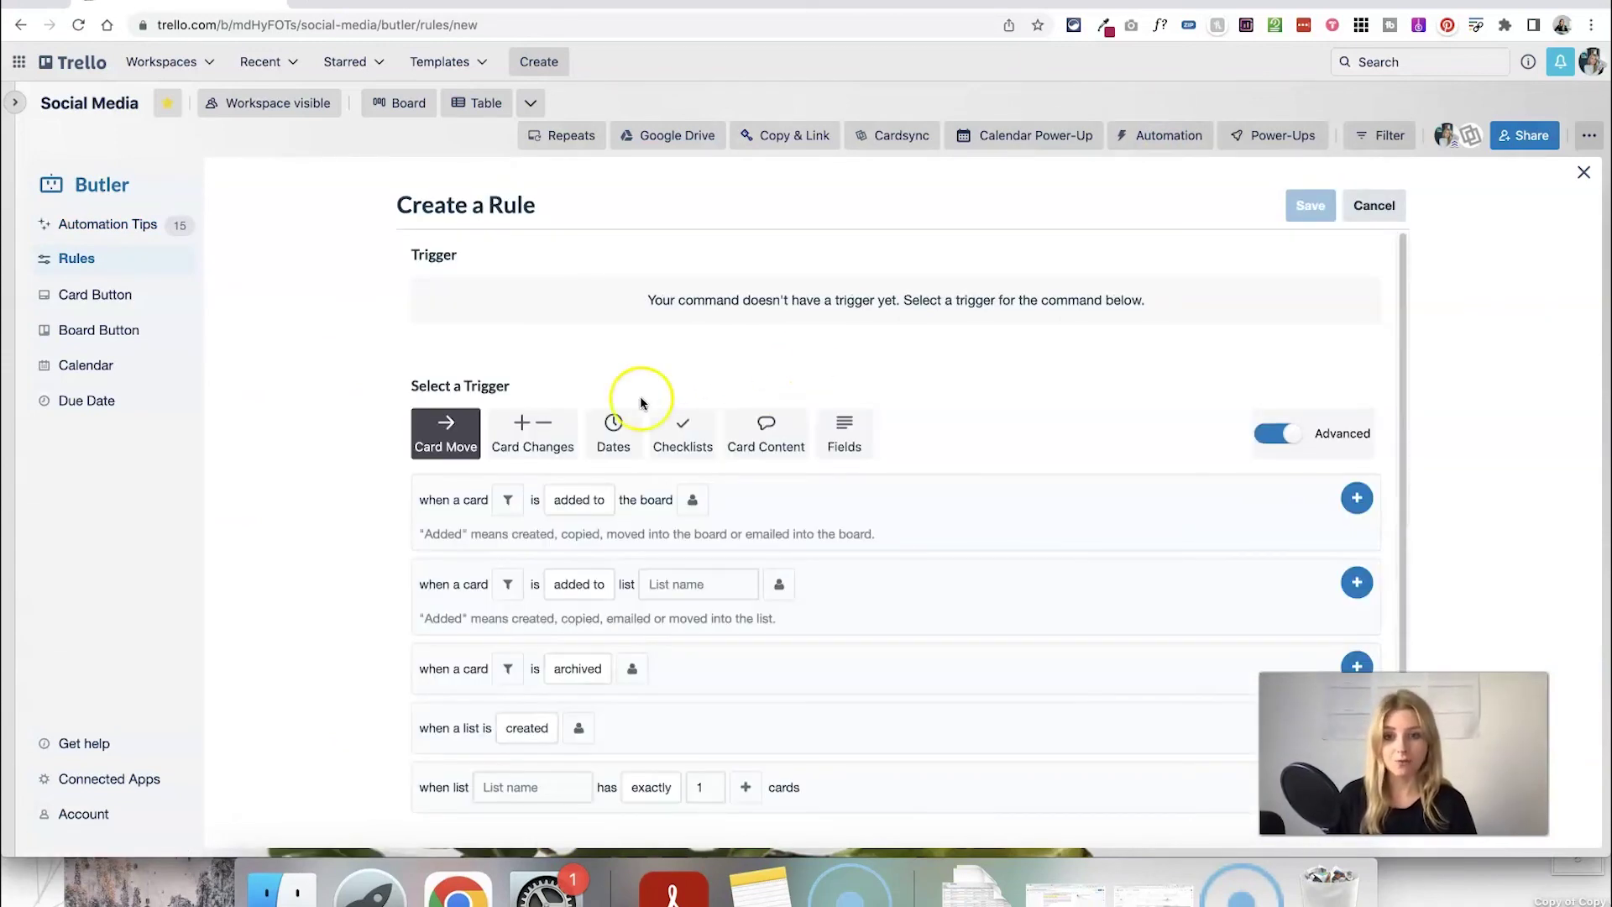
{"action": "left_click", "coordinate": [621, 430]}
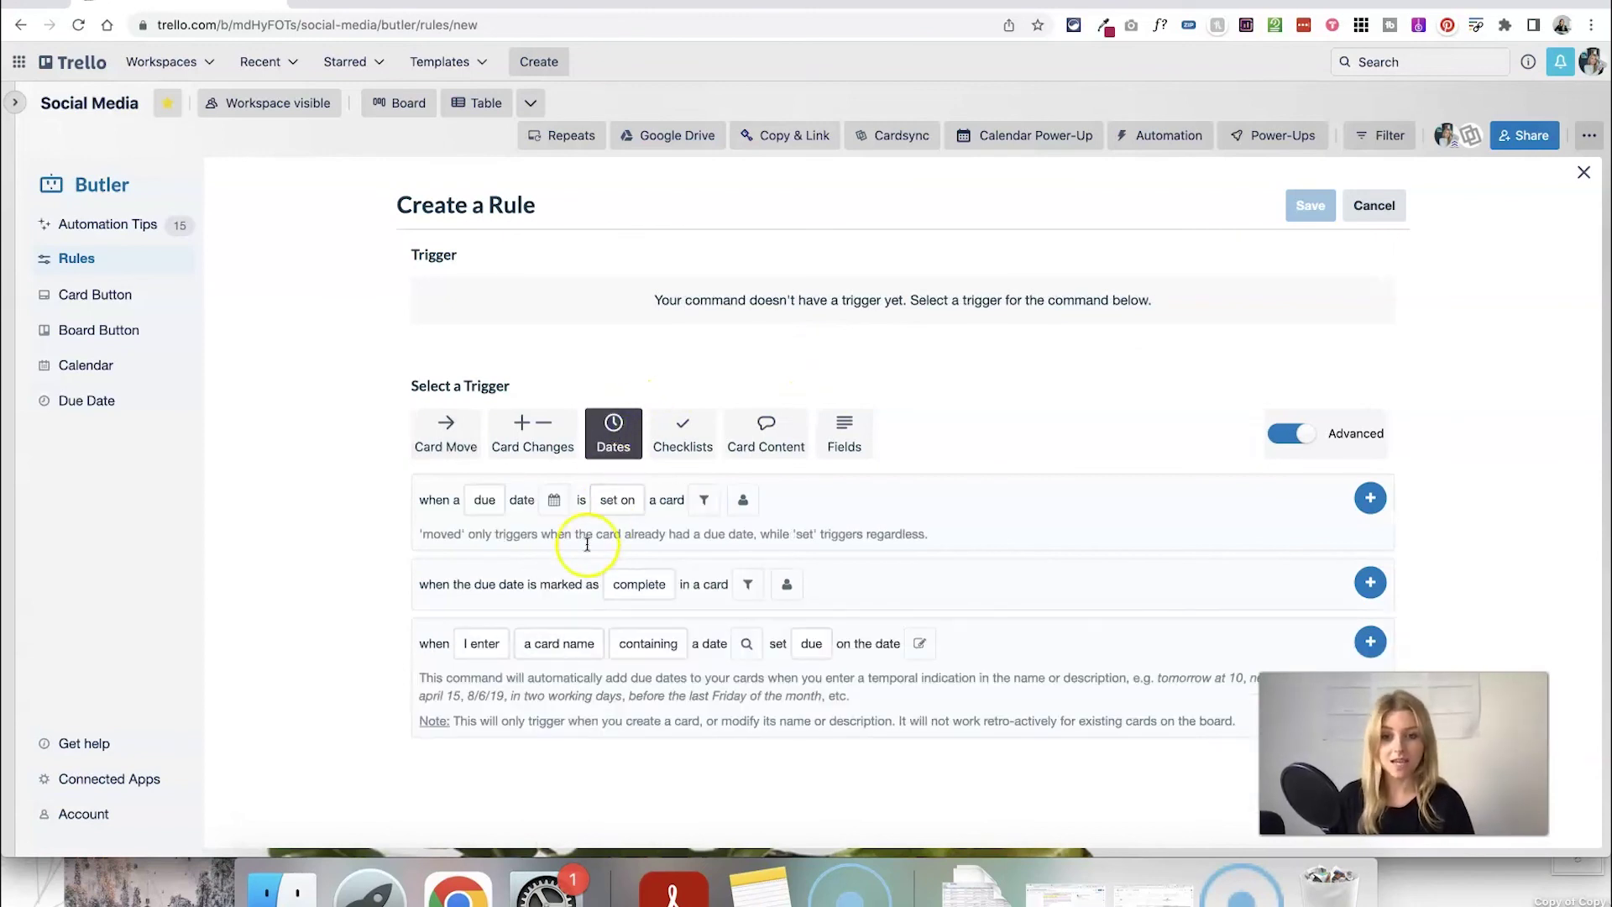
{"action": "left_click", "coordinate": [638, 584]}
{"action": "left_click", "coordinate": [658, 655]}
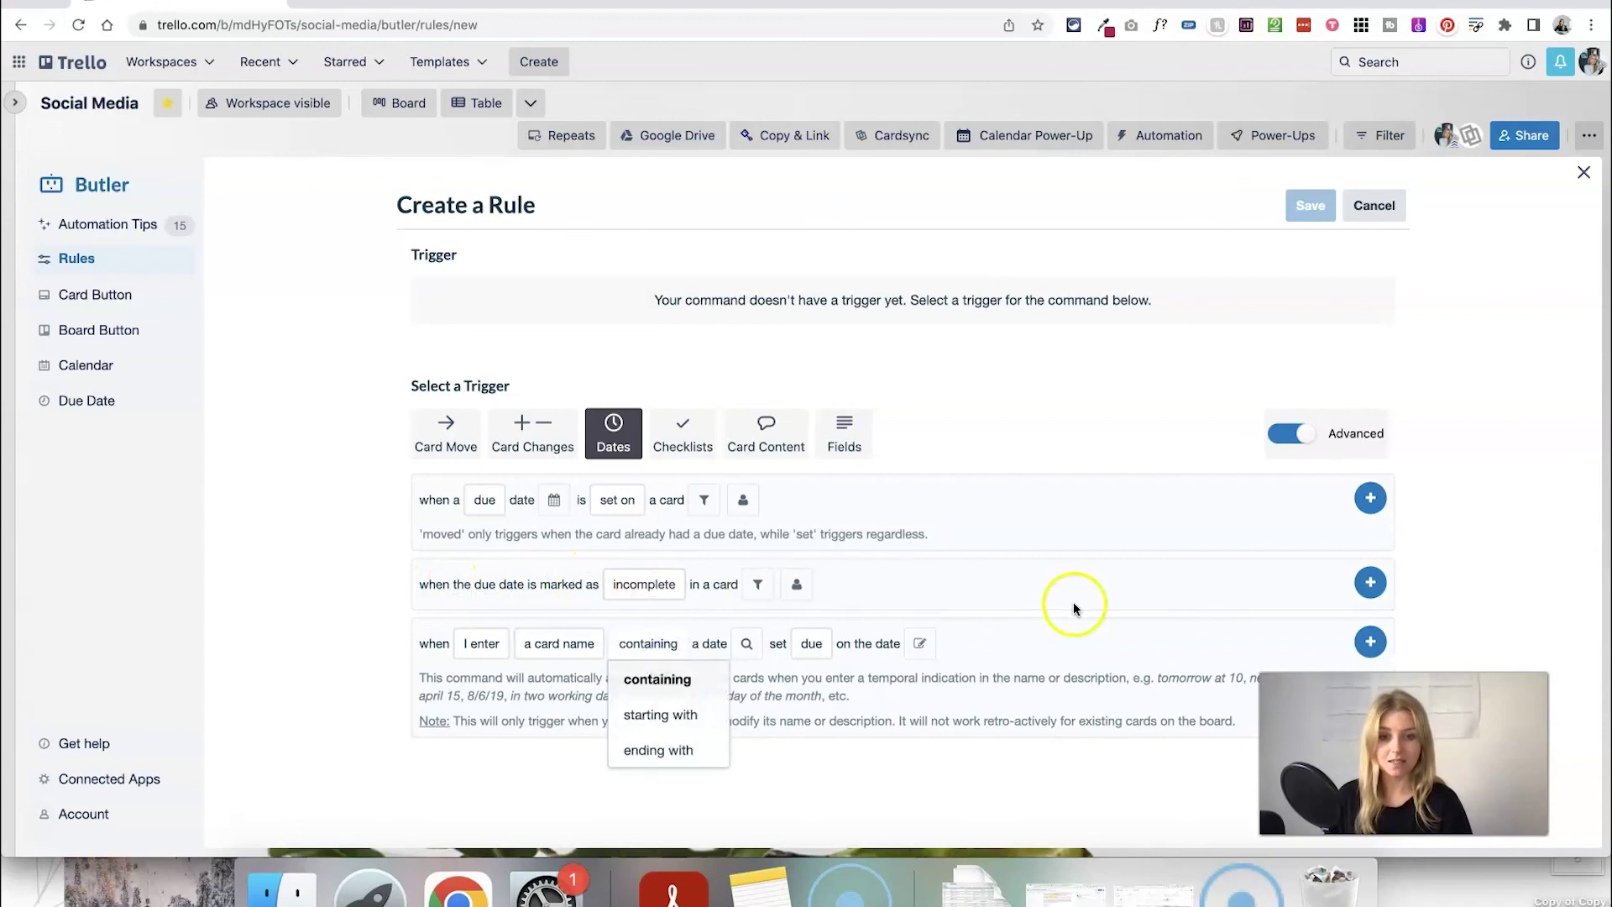
{"action": "left_click", "coordinate": [1370, 582]}
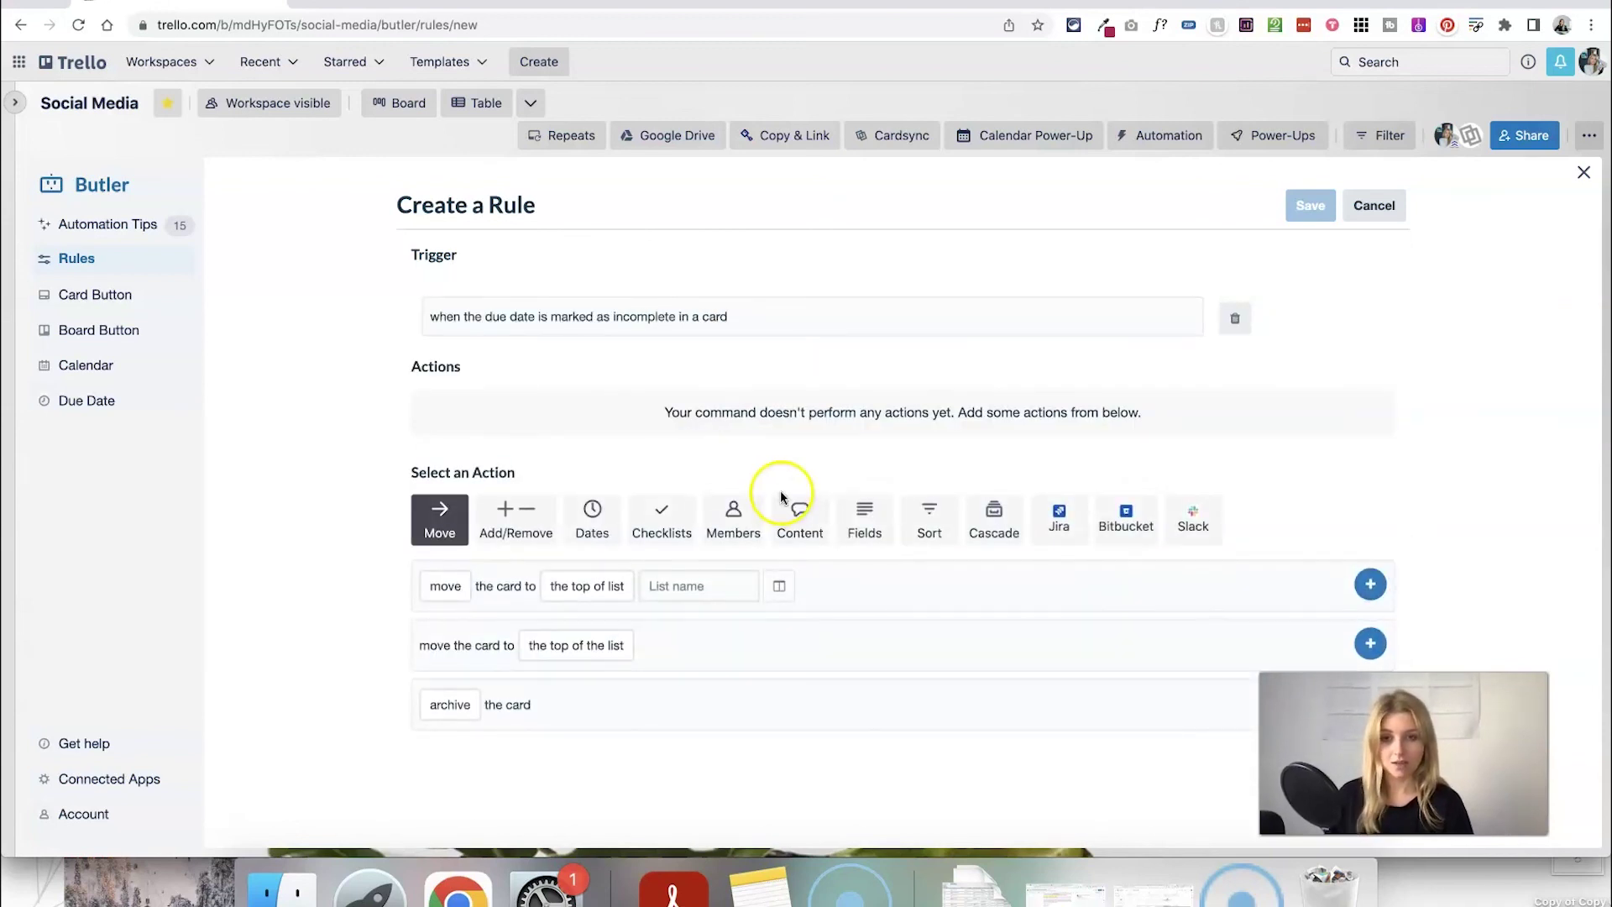
Add a move-to-top-of-TO DO action and save the rule
{"action": "left_click", "coordinate": [446, 585]}
{"action": "left_click", "coordinate": [676, 585]}
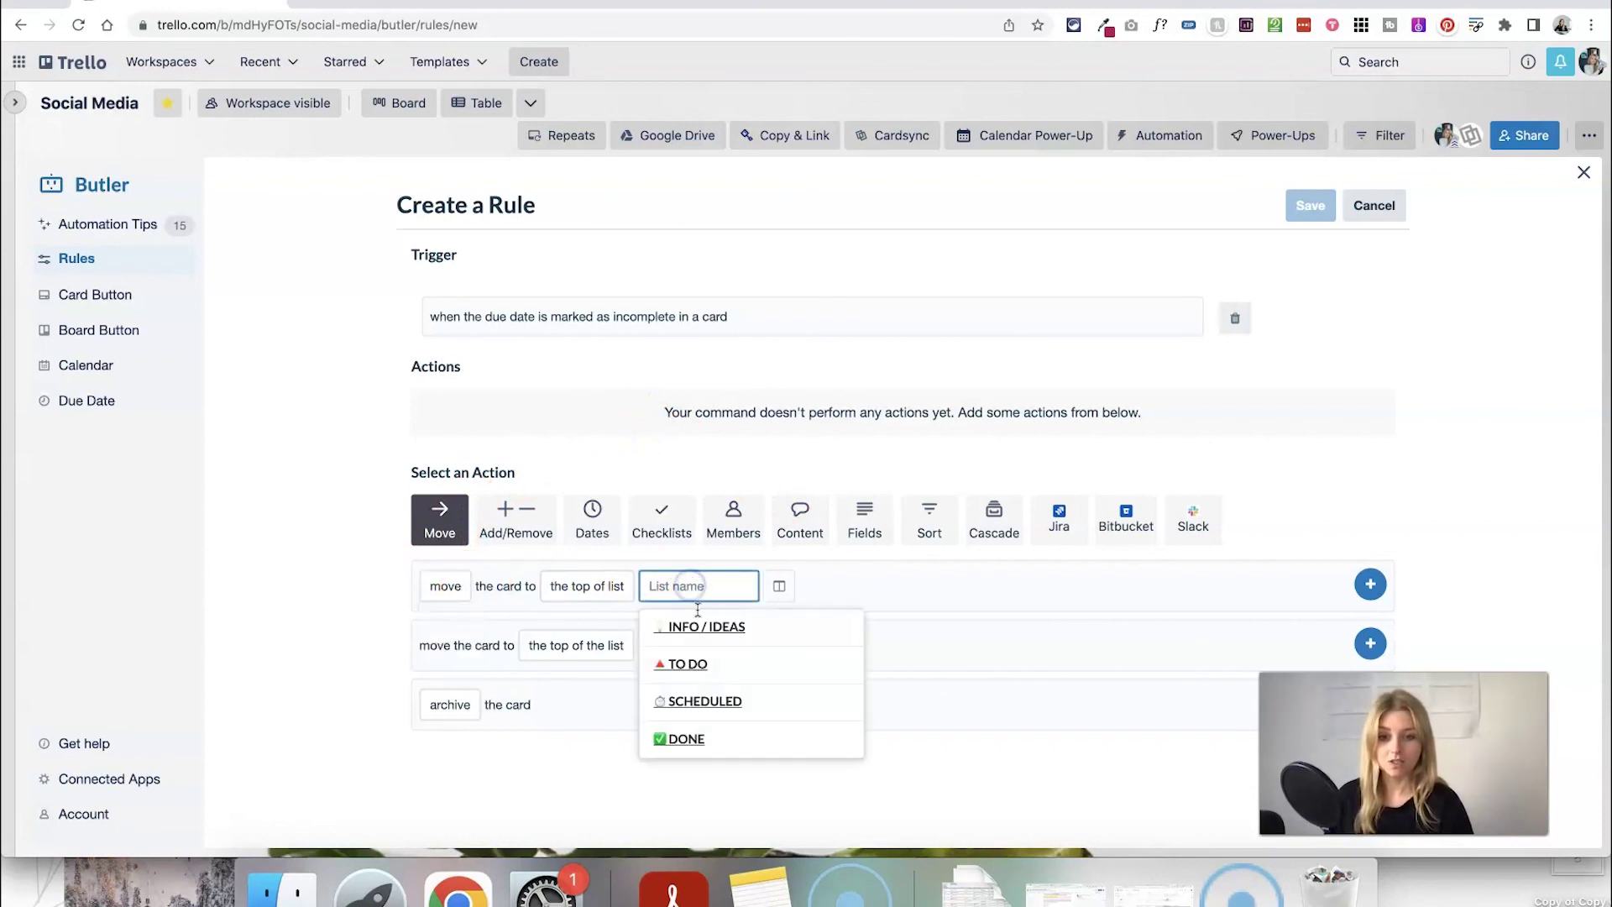
{"action": "left_click", "coordinate": [737, 659]}
{"action": "left_click", "coordinate": [1367, 585]}
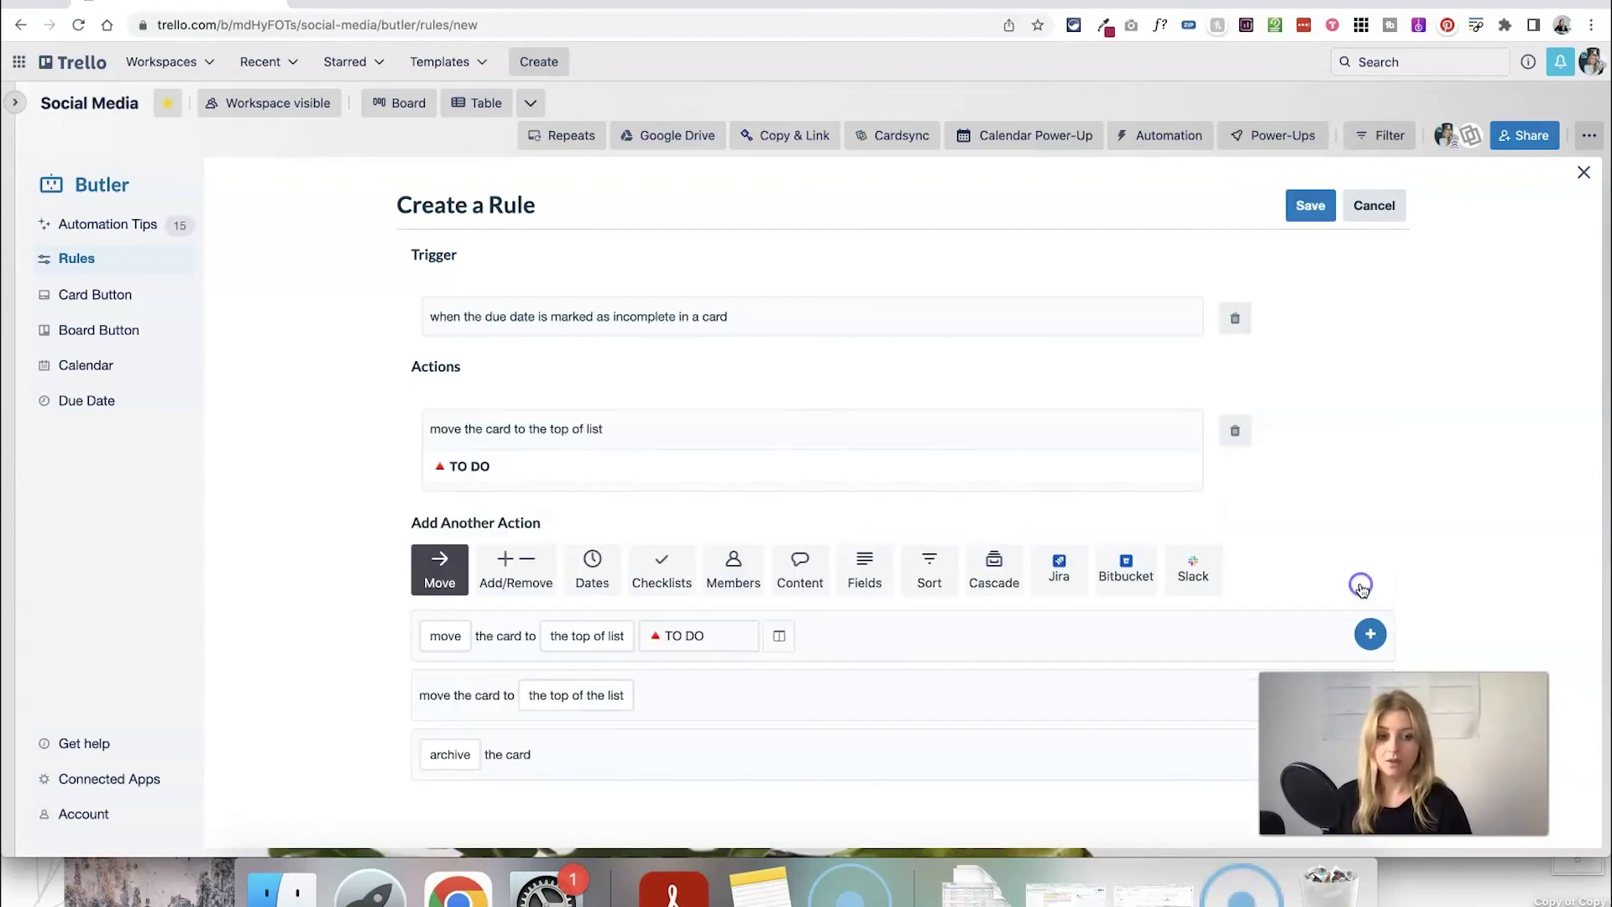
{"action": "left_click", "coordinate": [1311, 210]}
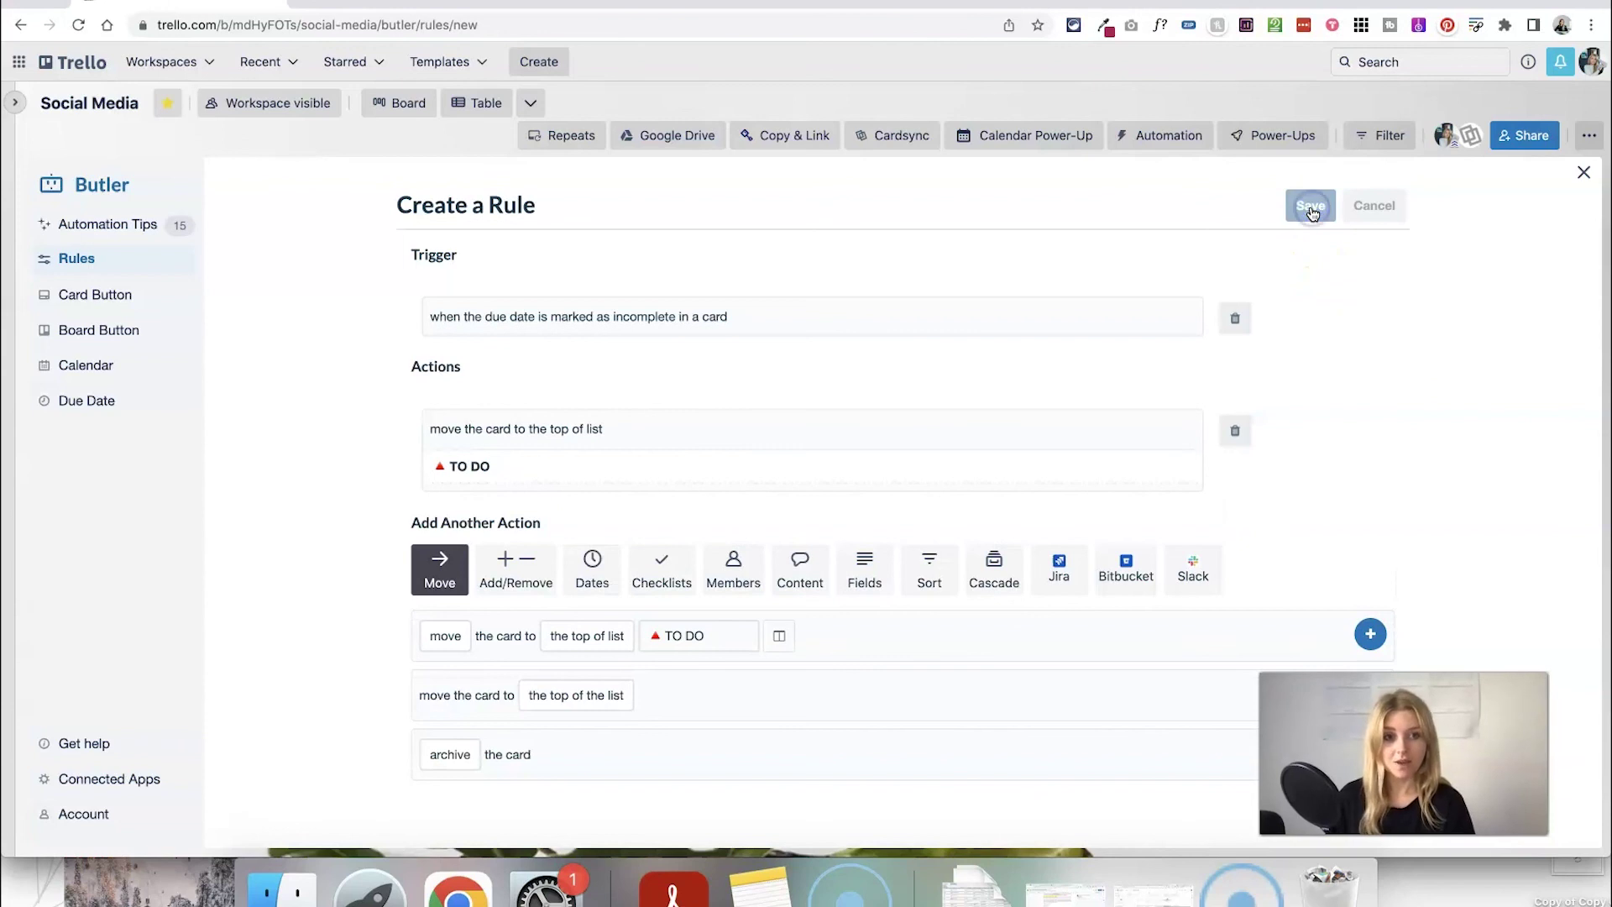
Uncheck the 10 Jan due date on the Welcome New Year card in DONE
{"action": "left_click", "coordinate": [1583, 173]}
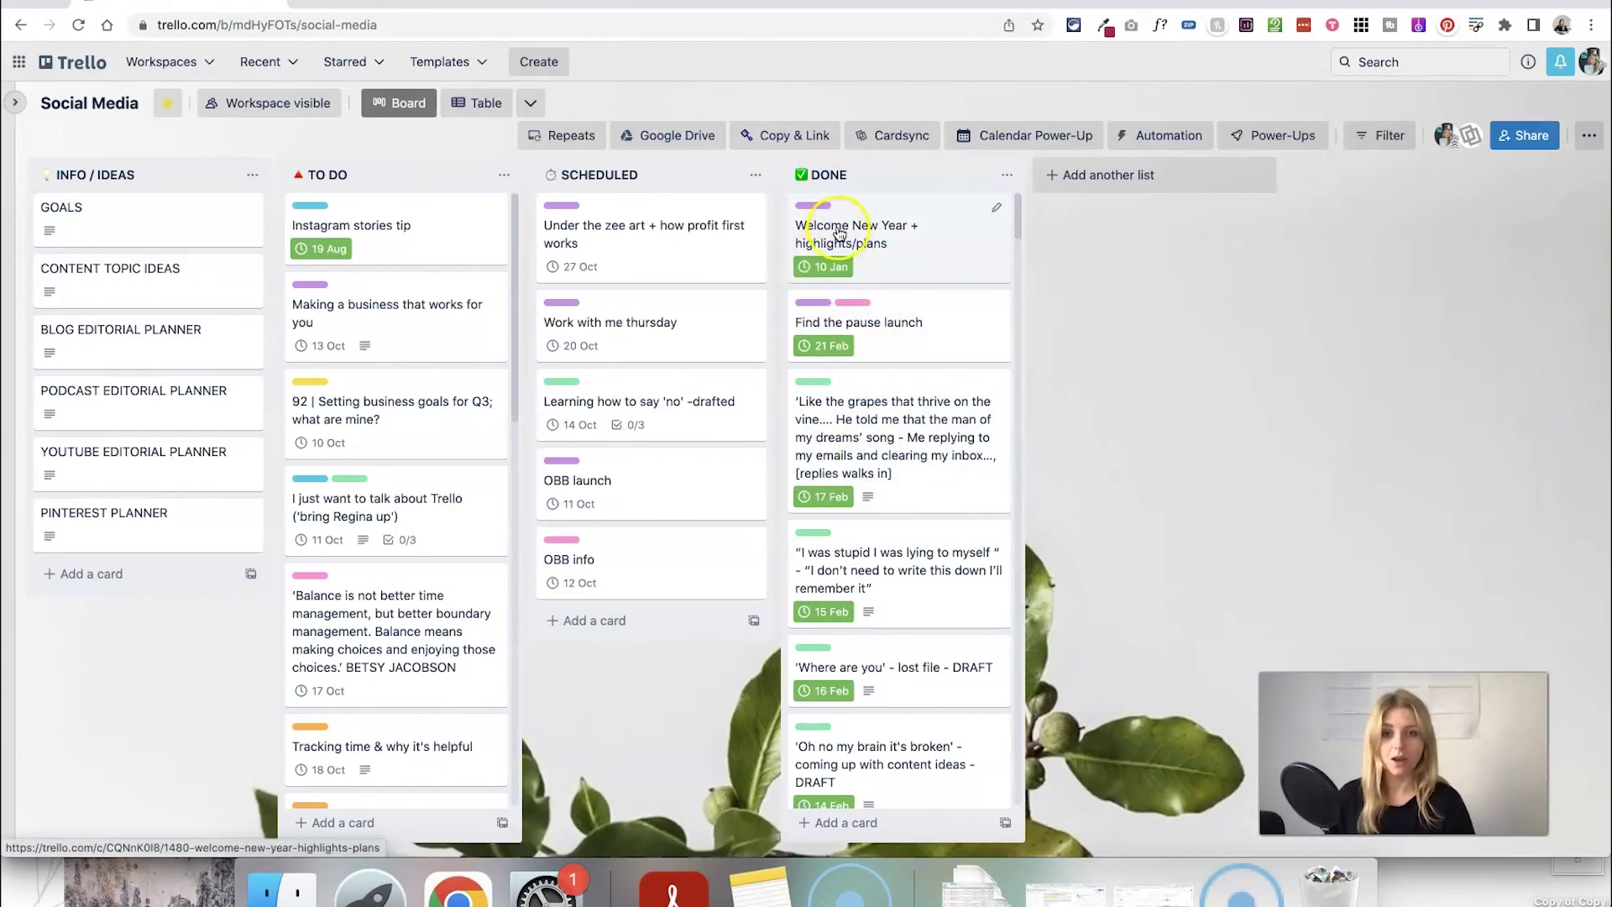
{"action": "mouse_move", "coordinate": [839, 232]}
{"action": "left_mouse_down"}
{"action": "mouse_move", "coordinate": [428, 269]}
{"action": "mouse_move", "coordinate": [827, 241]}
{"action": "left_mouse_up"}
{"action": "left_click", "coordinate": [812, 278]}
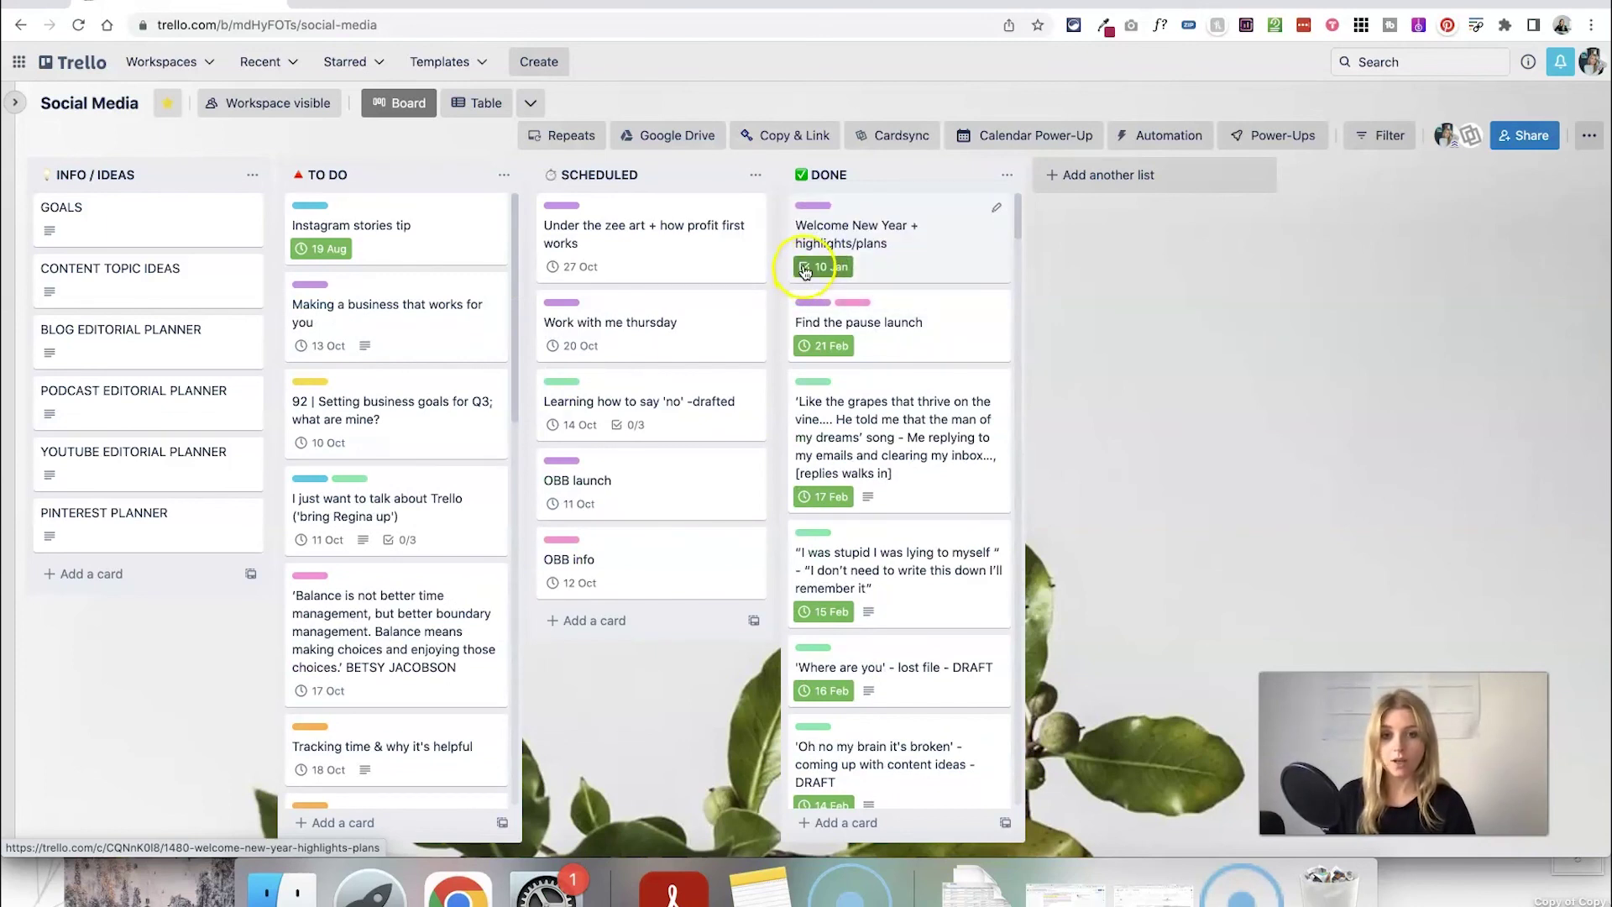
{"action": "left_click", "coordinate": [804, 271]}
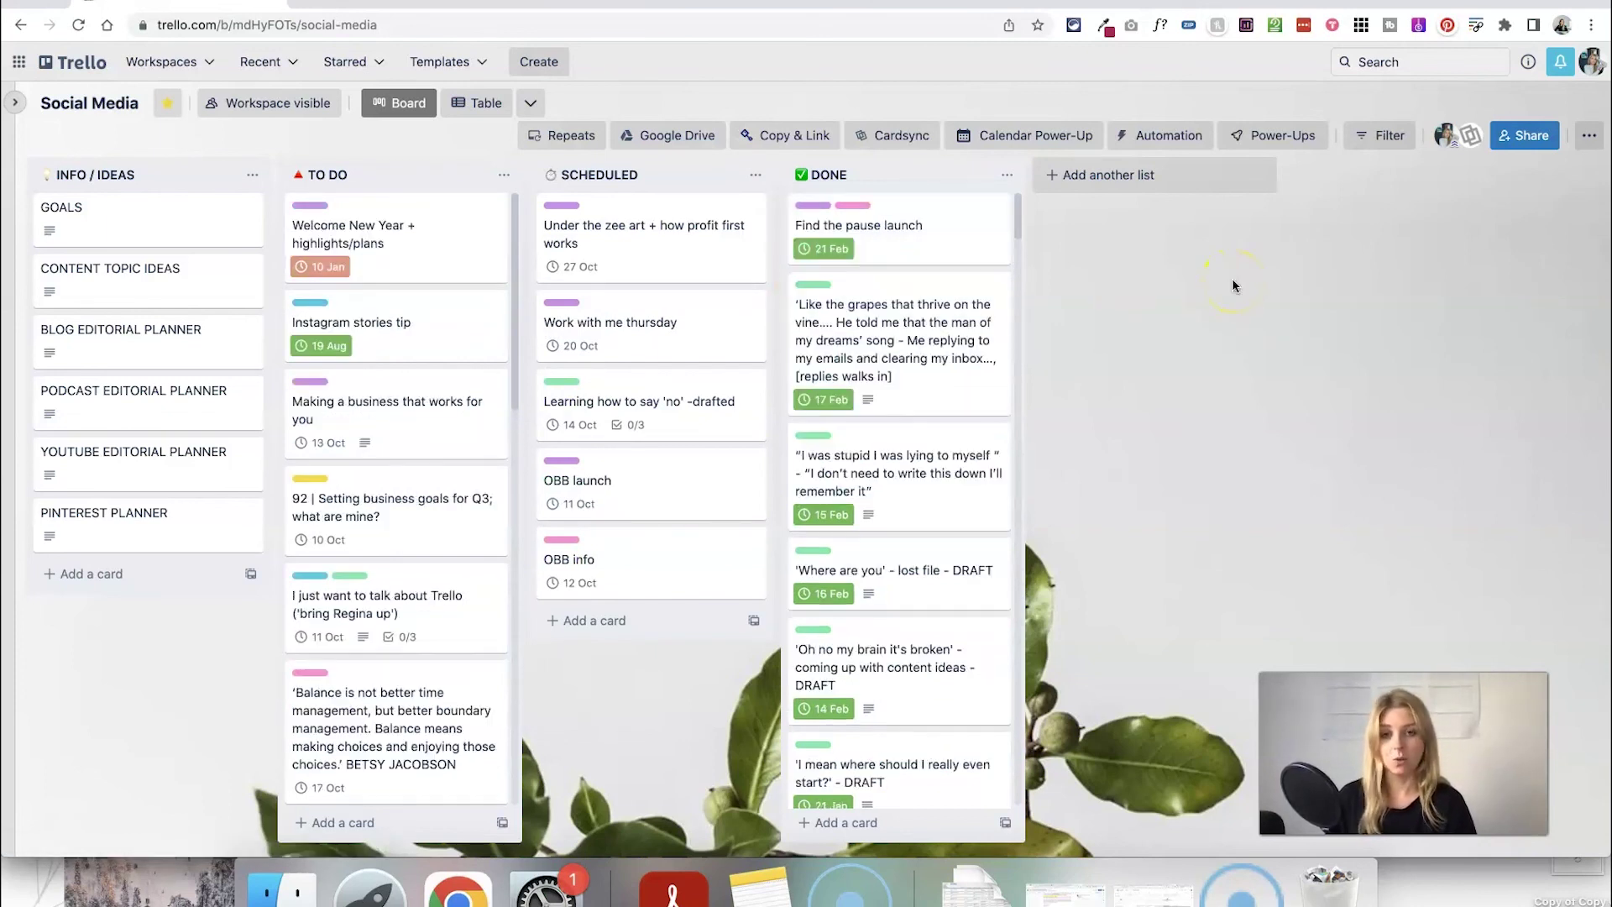
{"action": "left_click", "coordinate": [466, 224]}
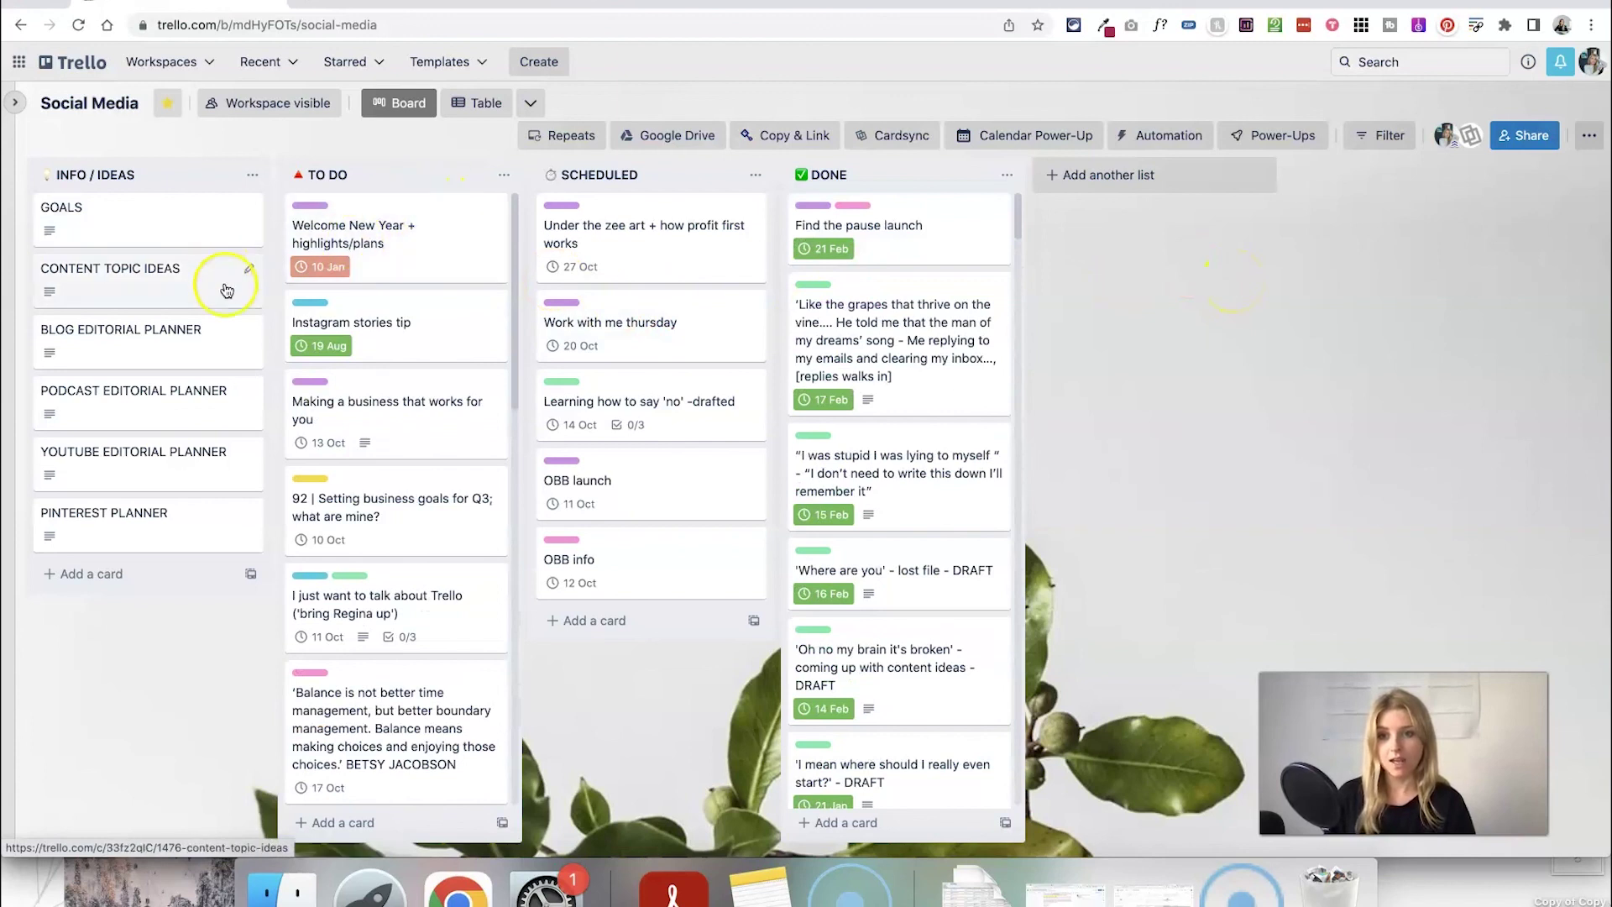